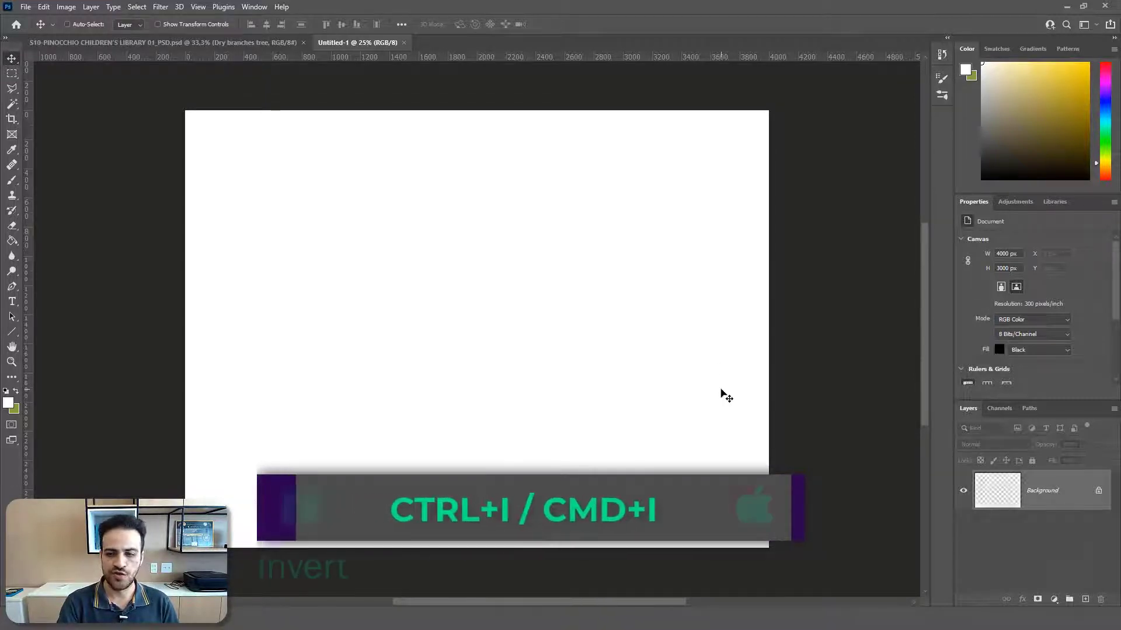
# Step: Invert the white background to black and add a new empty layer above it
pyautogui.hotkey('ctrl', 'i')
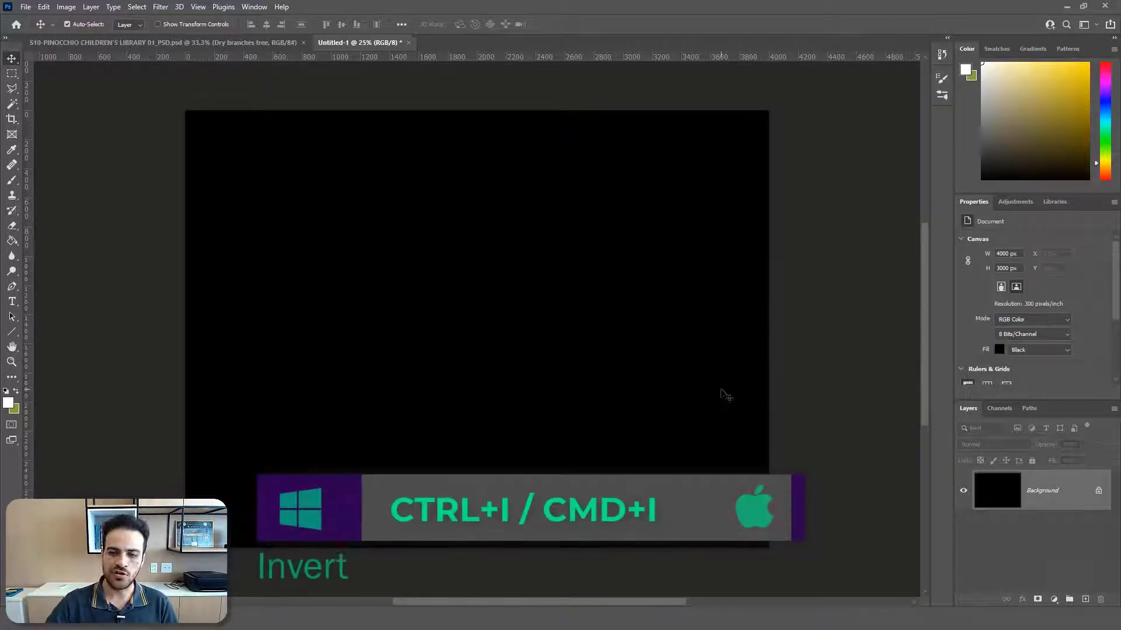
pyautogui.click(1085, 600)
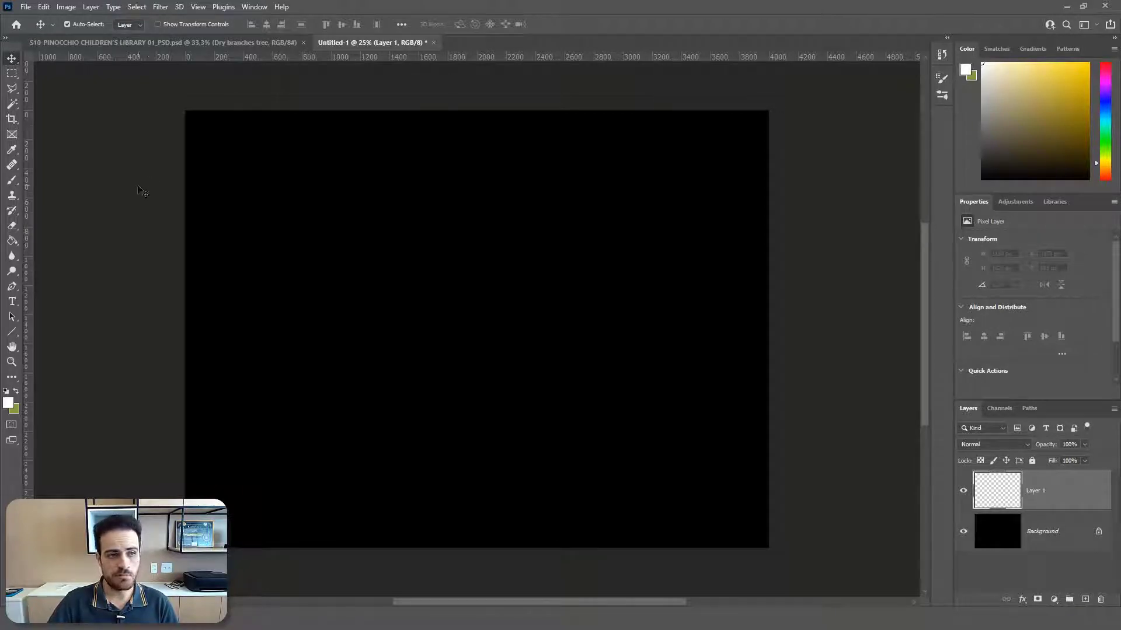
# Step: Switch to the Pencil tool and choose the Hard Round brush from the General Brushes
pyautogui.click(14, 183)
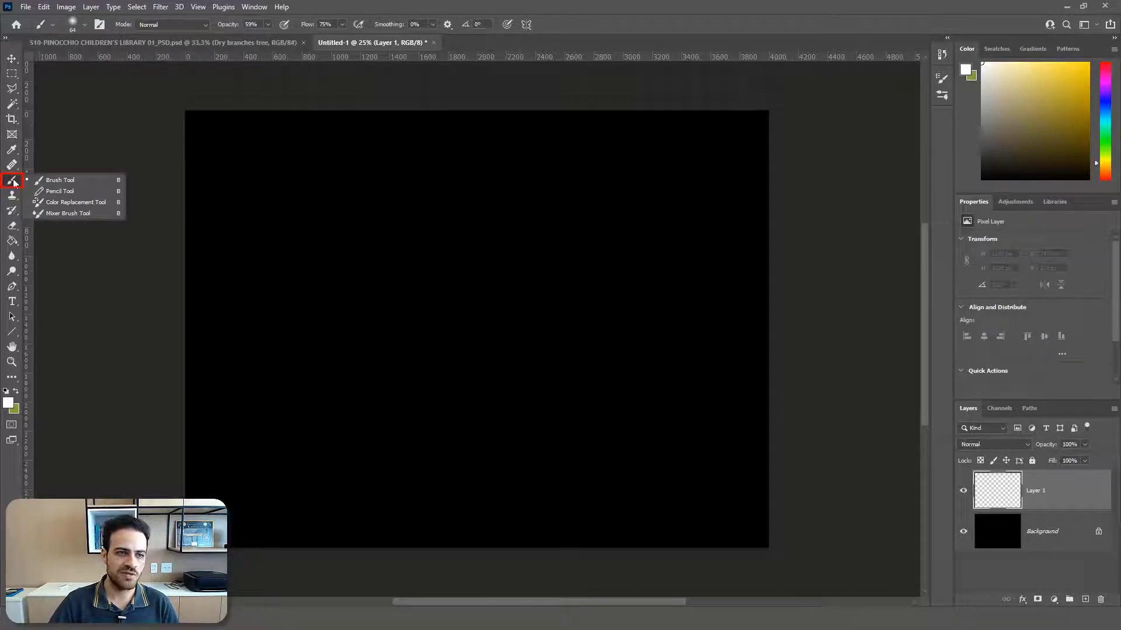
pyautogui.click(78, 191)
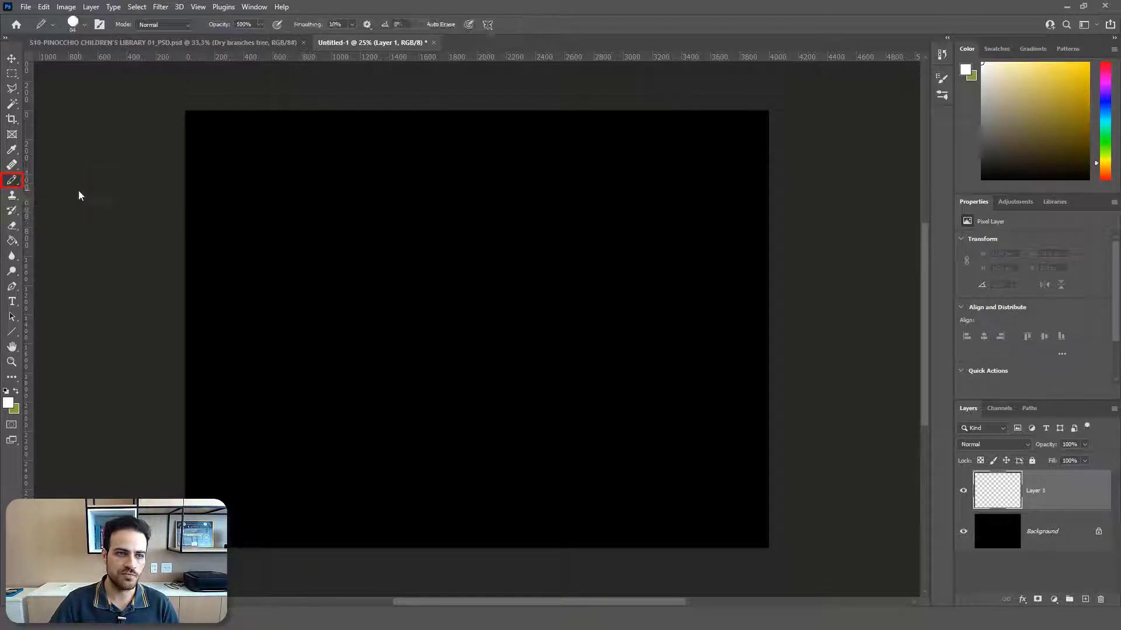
pyautogui.click(85, 26)
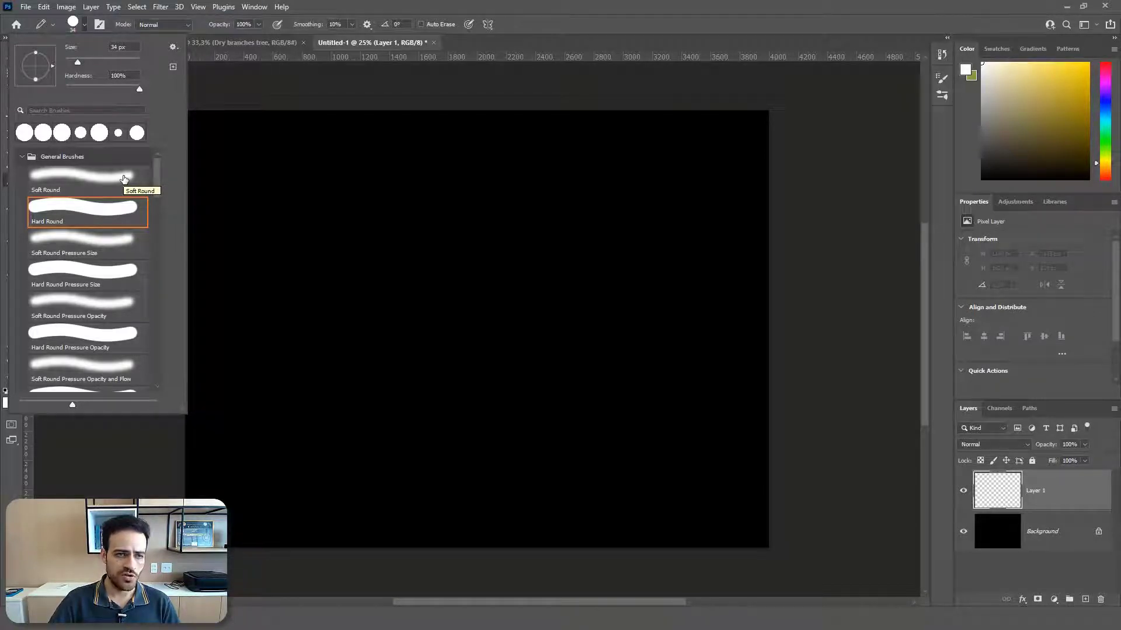
pyautogui.click(122, 177)
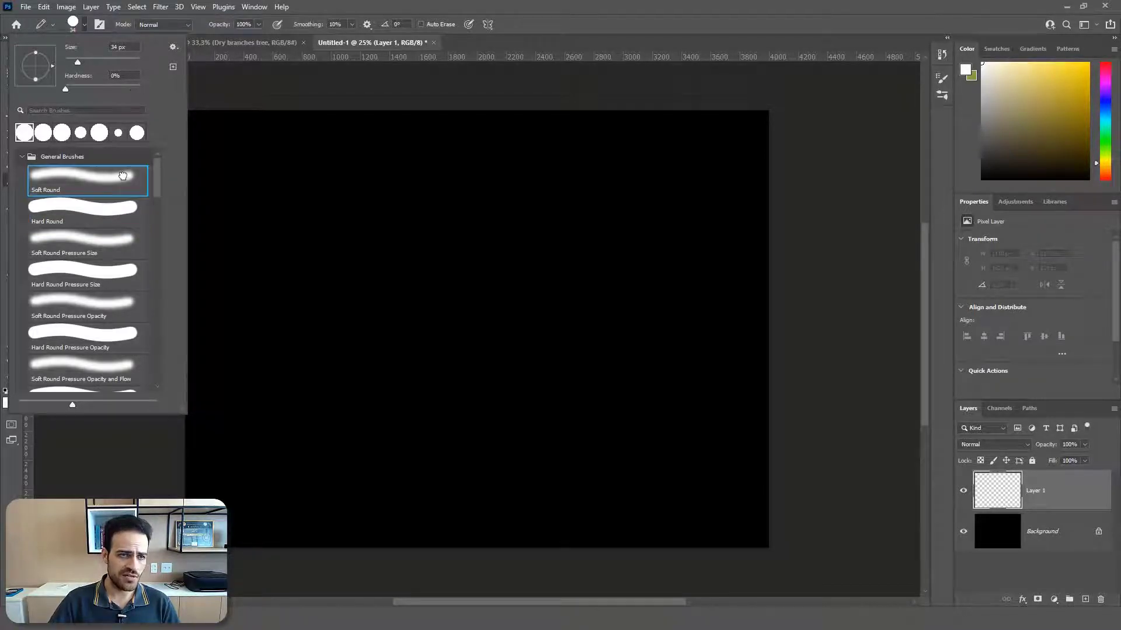
pyautogui.click(106, 215)
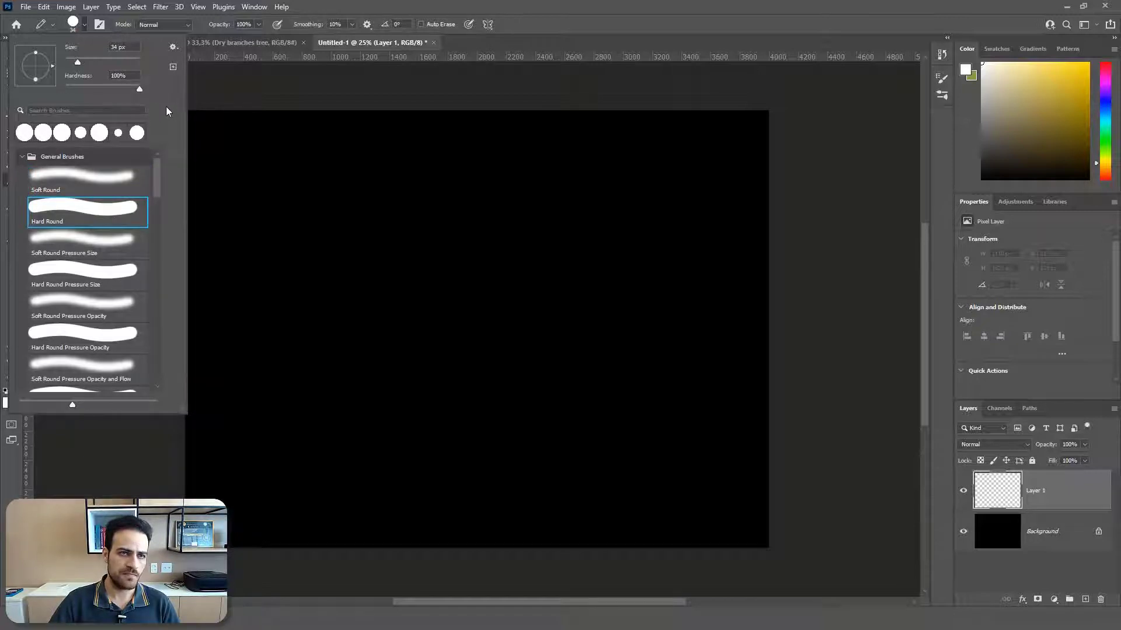
pyautogui.click(220, 83)
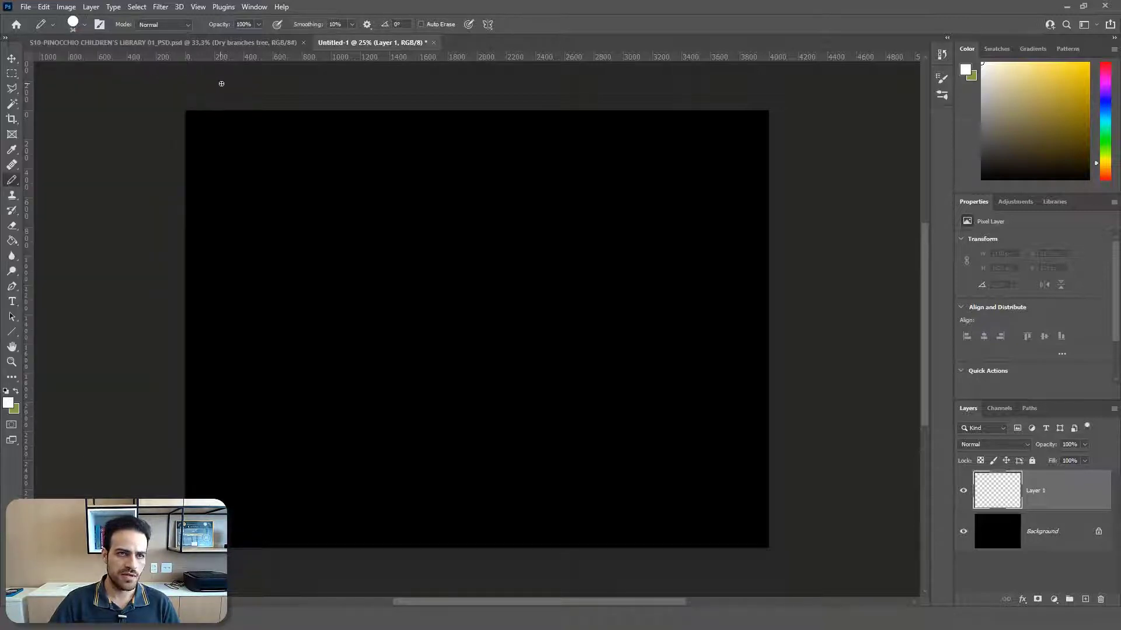
# Step: In the brush settings, set the tip size to 18 px and the spacing to 435%
pyautogui.click(255, 7)
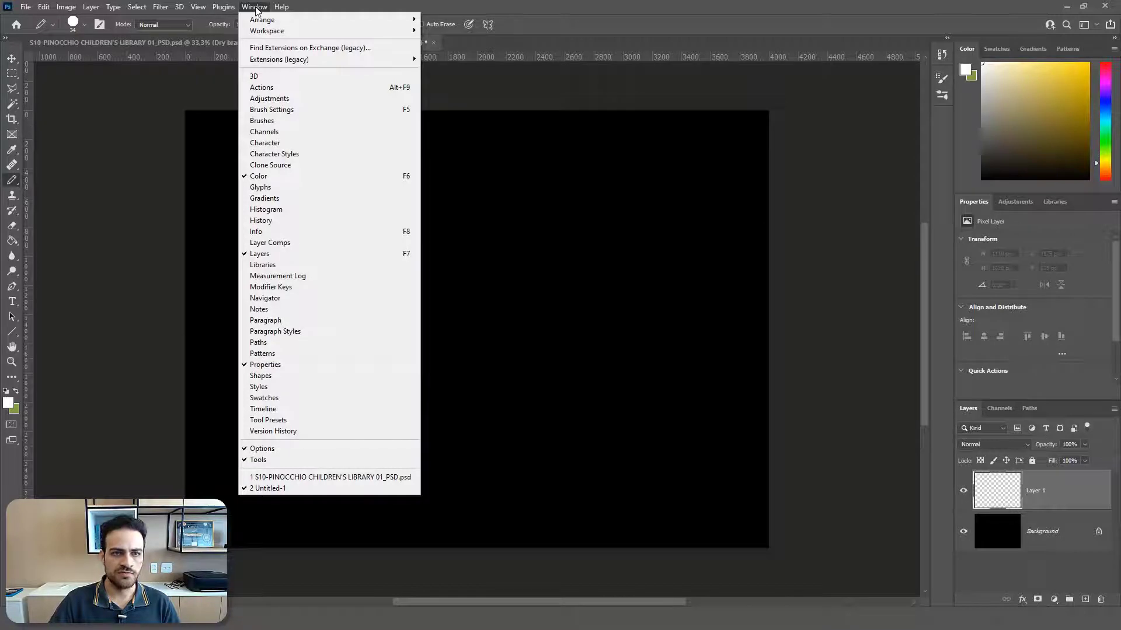
pyautogui.click(266, 109)
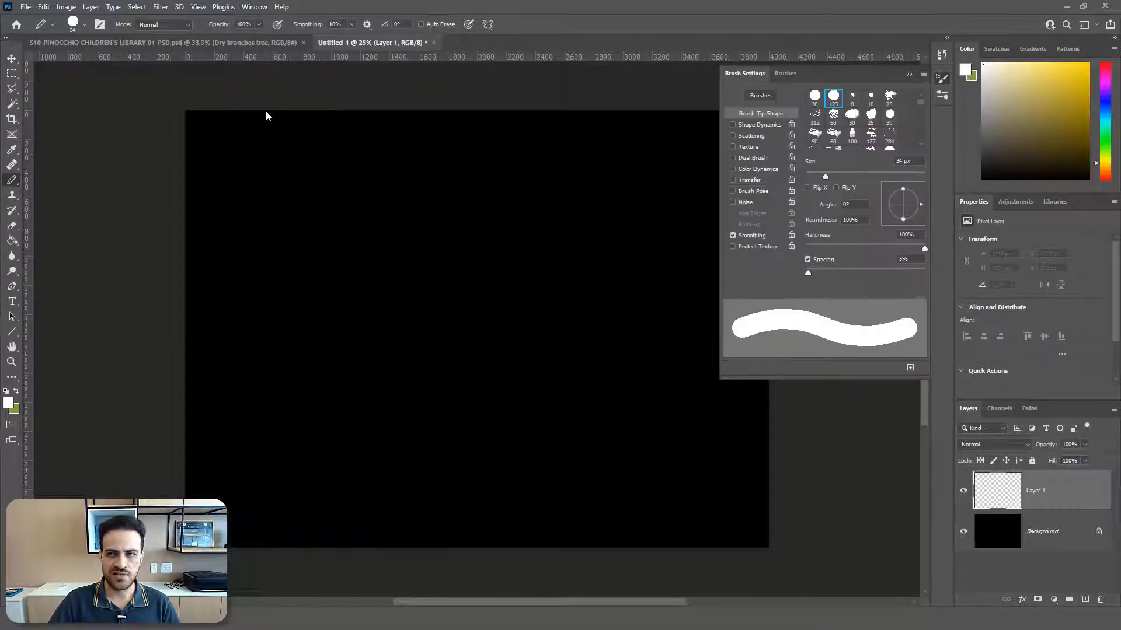
pyautogui.click(942, 81)
pyautogui.click(942, 80)
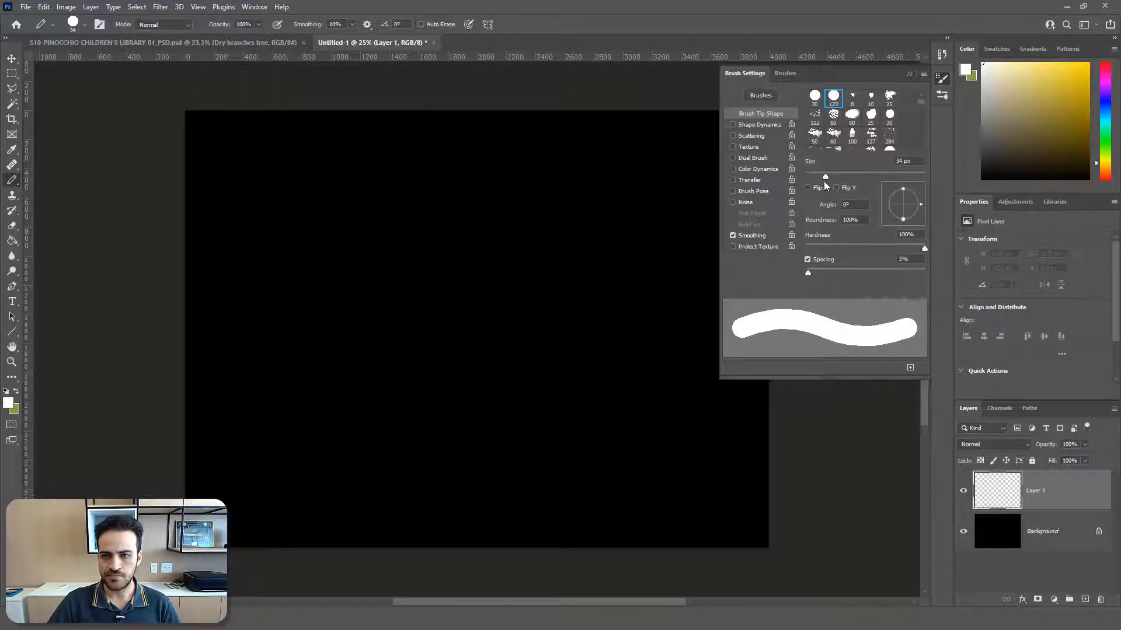
pyautogui.moveTo(825, 176)
pyautogui.mouseDown()
pyautogui.moveTo(835, 177)
pyautogui.moveTo(815, 180)
pyautogui.mouseUp()
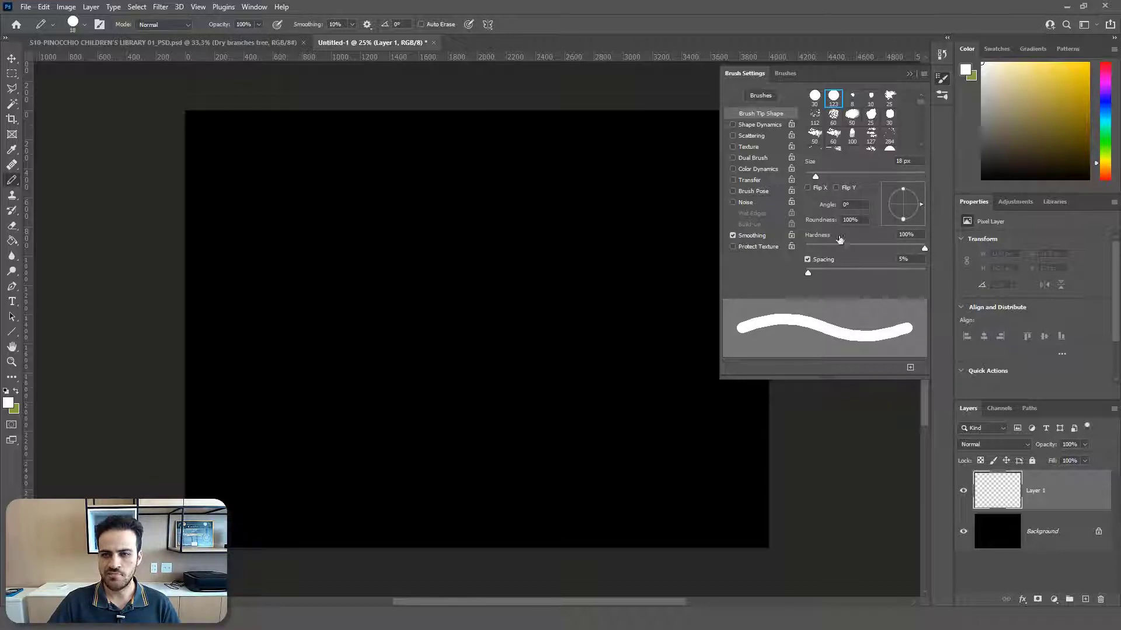
pyautogui.moveTo(808, 272); pyautogui.dragTo(908, 274)
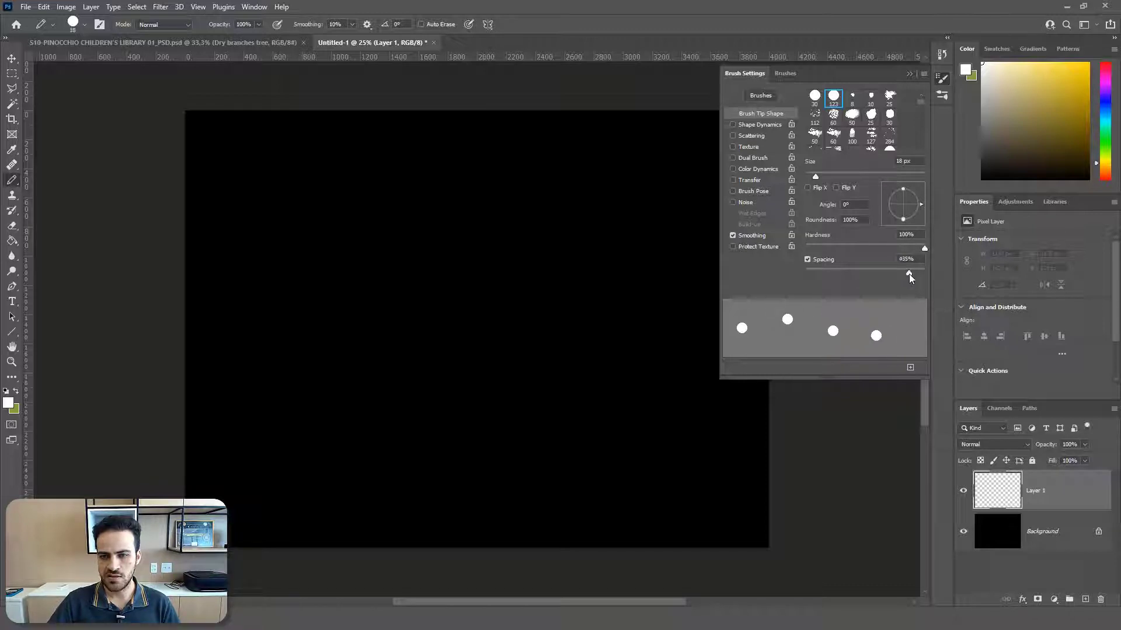
# Step: Enable Shape Dynamics for the brush and set the size jitter to 32%
pyautogui.click(735, 124)
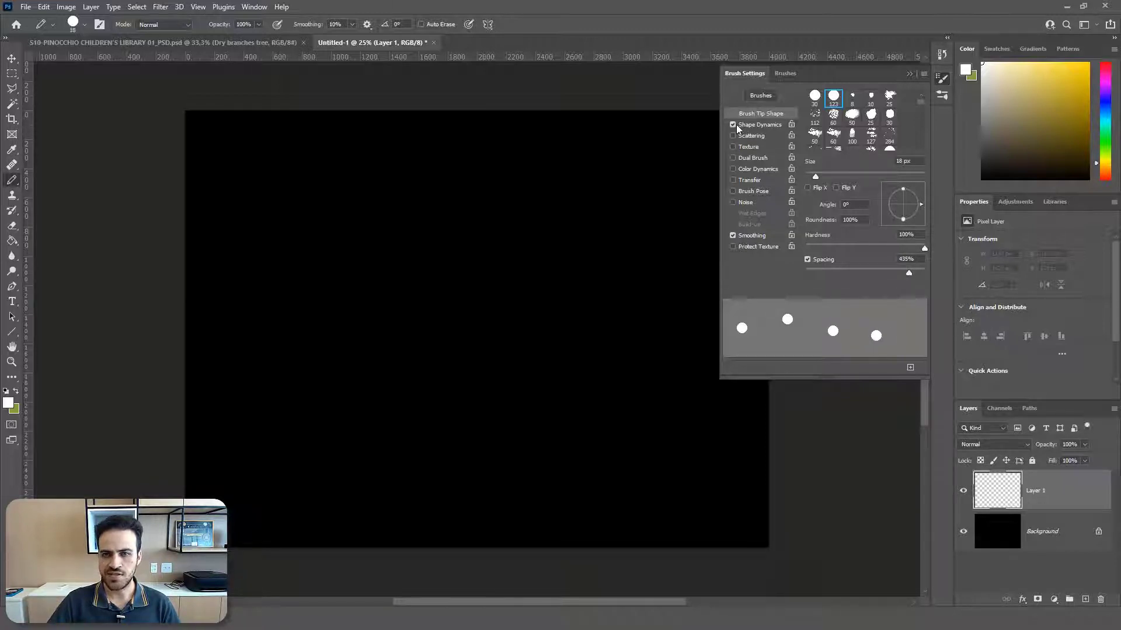
pyautogui.click(759, 122)
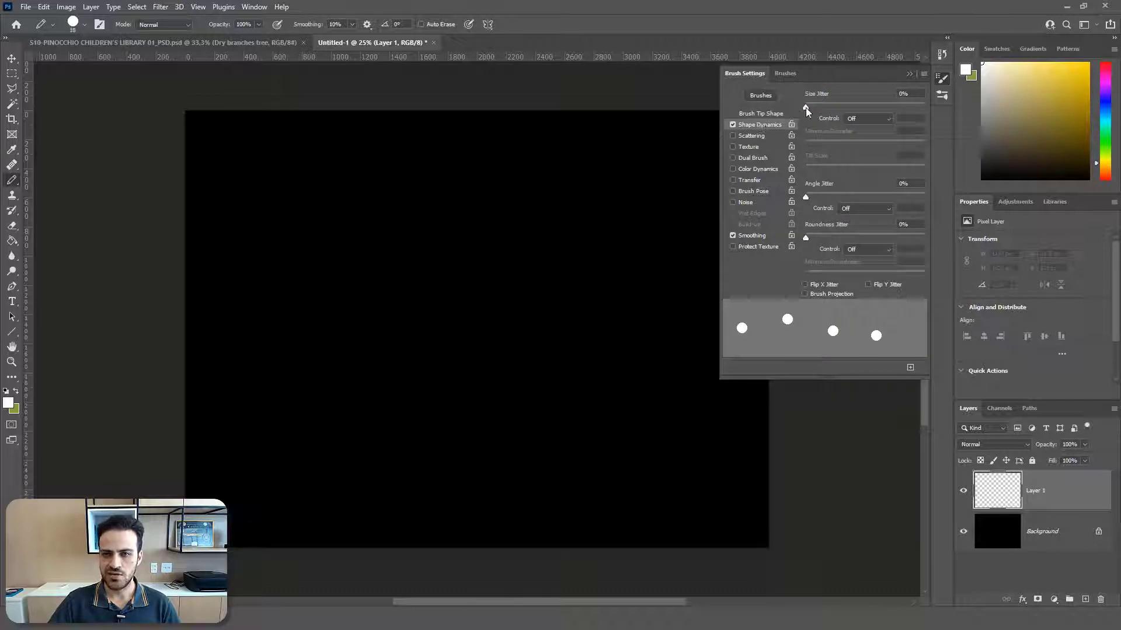
pyautogui.moveTo(805, 107); pyautogui.dragTo(844, 112)
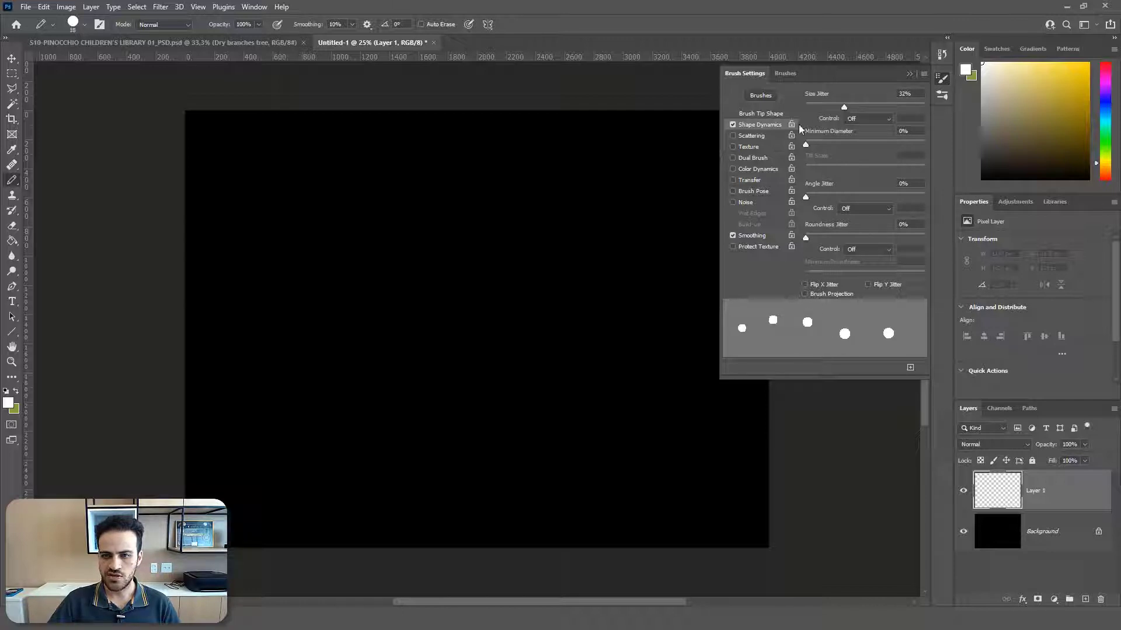
# Step: Enable Scattering for the brush on both axes and set the scatter to 750%
pyautogui.click(753, 135)
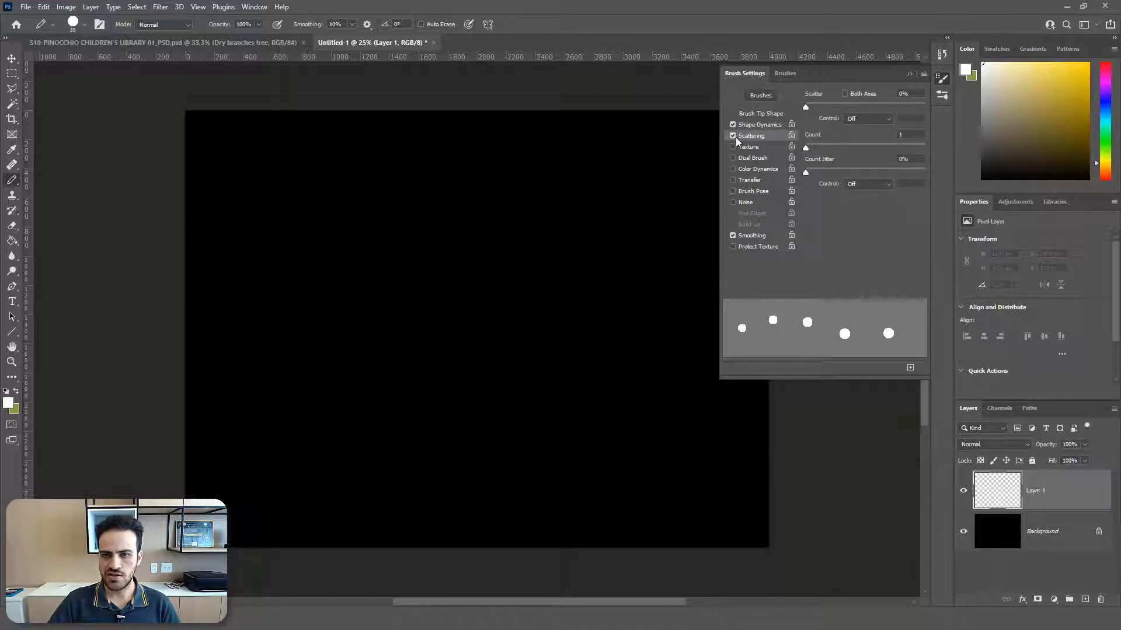
pyautogui.click(845, 94)
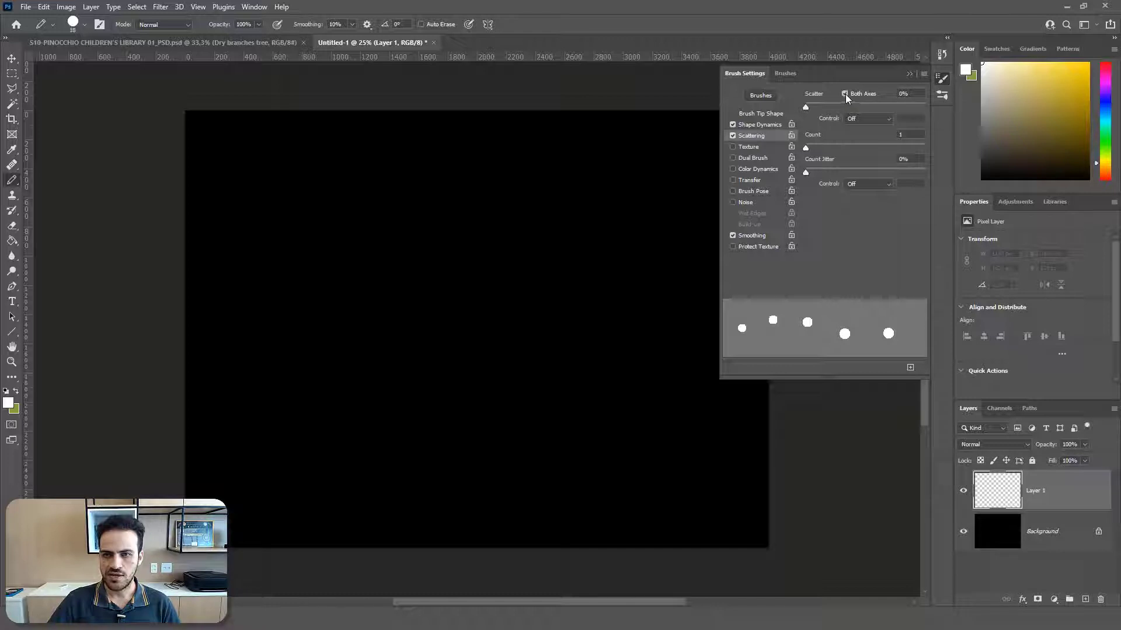
pyautogui.moveTo(806, 107)
pyautogui.mouseDown()
pyautogui.moveTo(870, 118)
pyautogui.moveTo(909, 107)
pyautogui.moveTo(874, 110)
pyautogui.moveTo(909, 110)
pyautogui.moveTo(895, 115)
pyautogui.mouseUp()
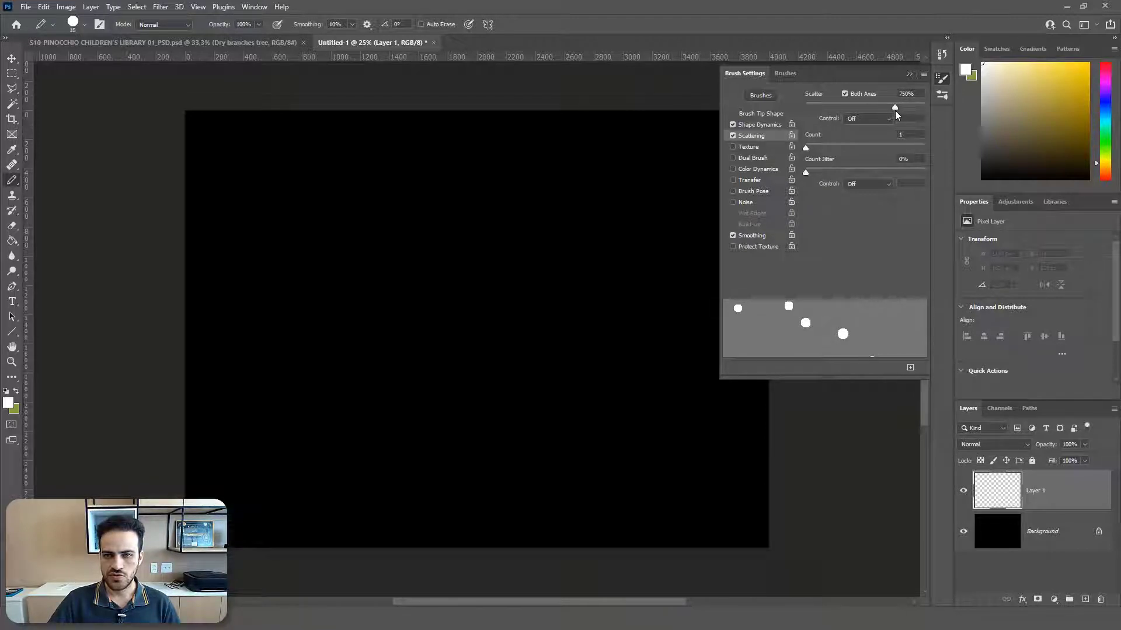
# Step: Place a single white test dot in the canvas's upper-left area and check the foreground color and the dot up close
pyautogui.click(257, 170)
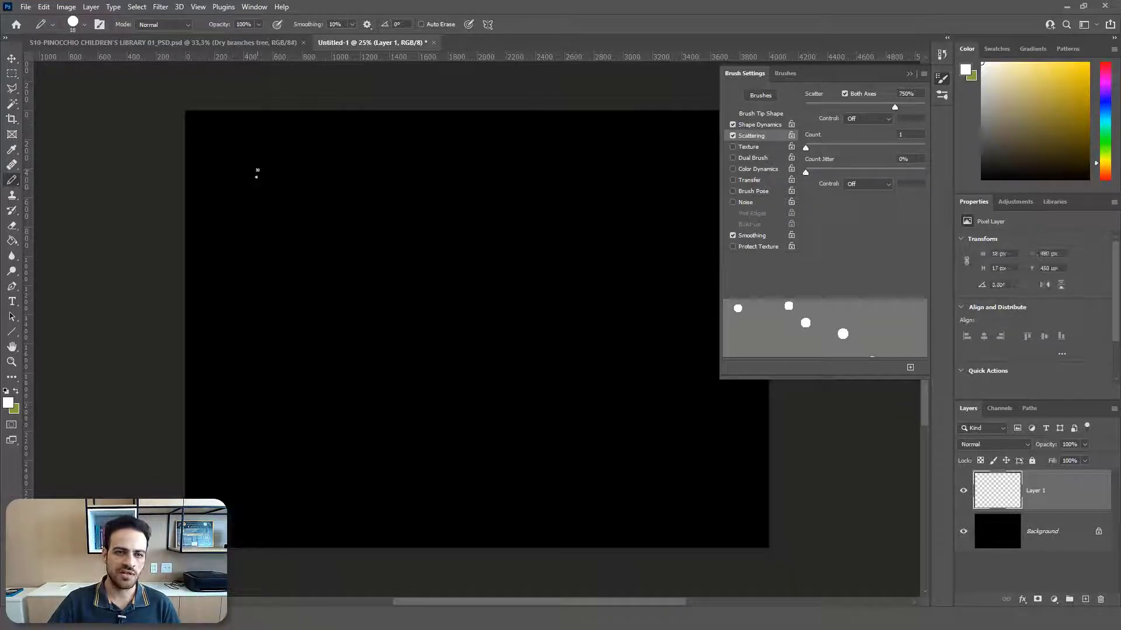
pyautogui.click(918, 76)
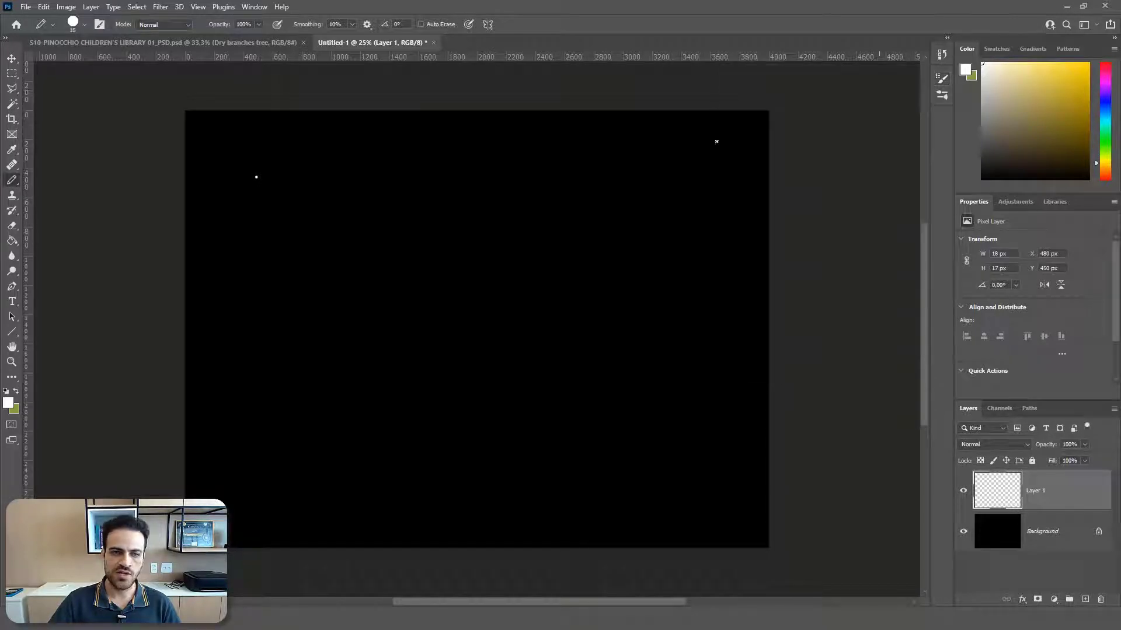
pyautogui.click(8, 403)
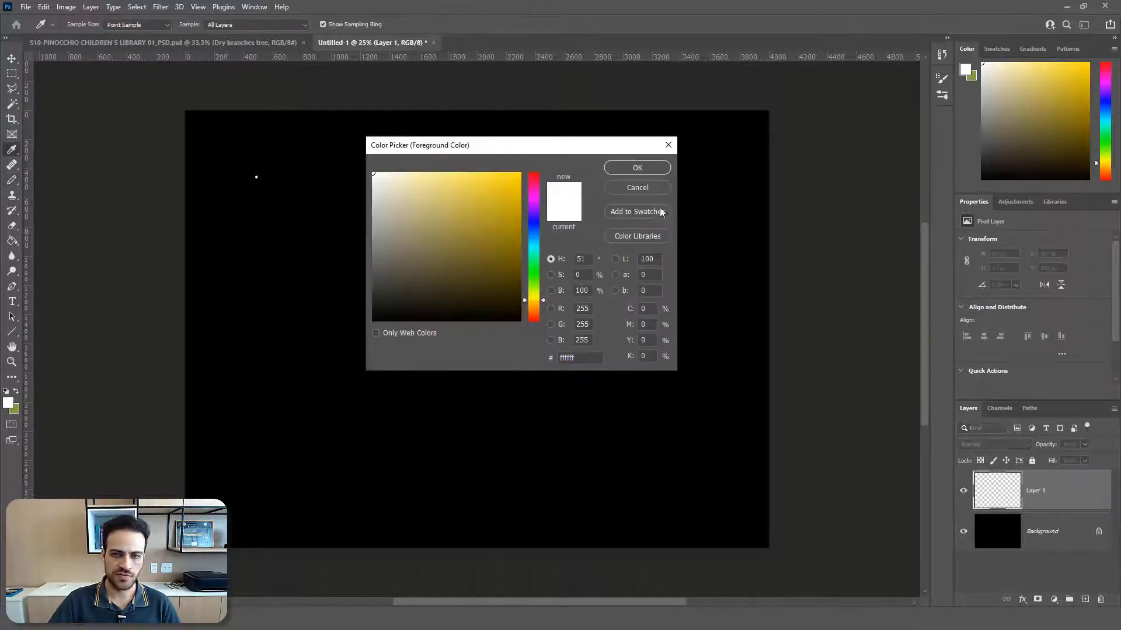
pyautogui.click(645, 188)
pyautogui.scroll(10, 254, 178)
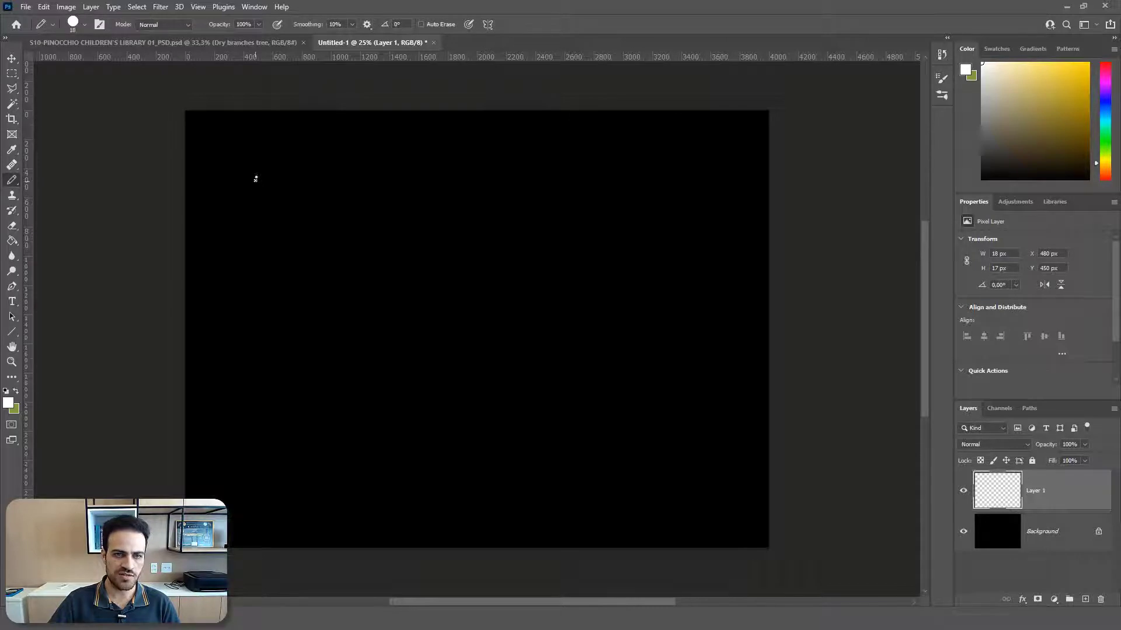
pyautogui.scroll(-8, 241, 183)
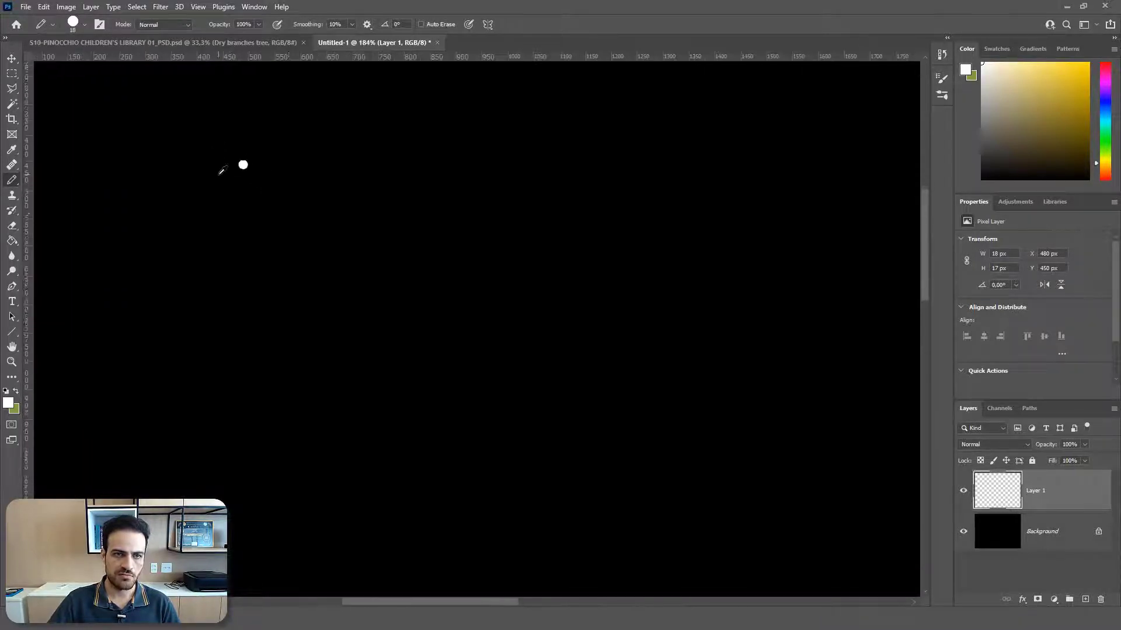
pyautogui.scroll(1, 228, 219)
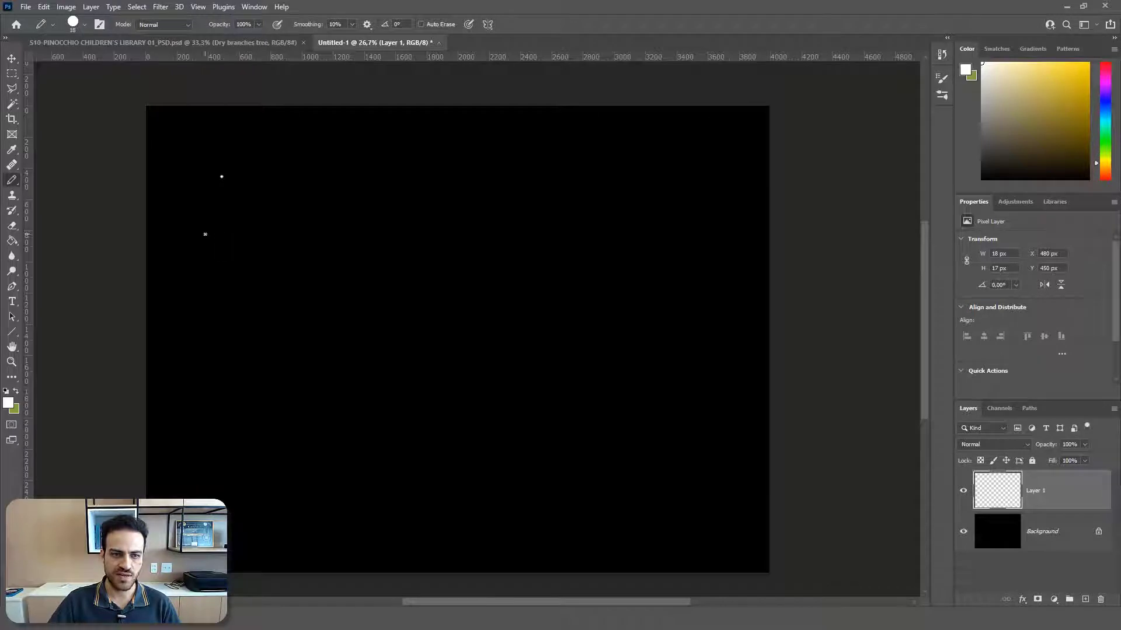
# Step: Paint short strokes of scattered white dots across the whole canvas on Layer 1
pyautogui.moveTo(205, 234); pyautogui.dragTo(221, 266)
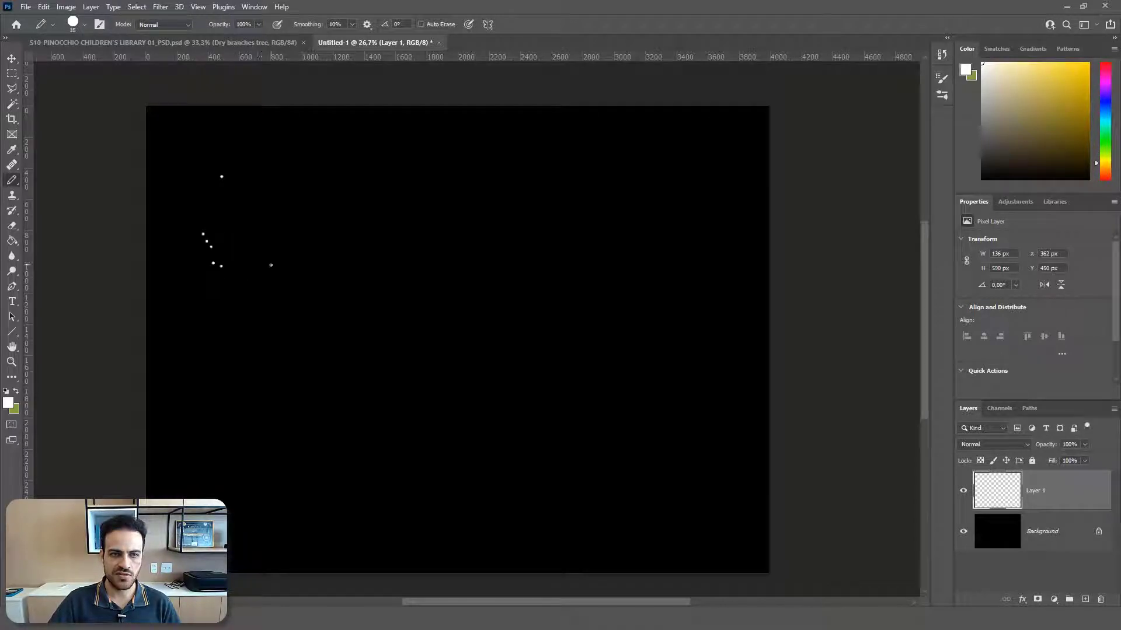
pyautogui.moveTo(207, 312); pyautogui.dragTo(199, 391)
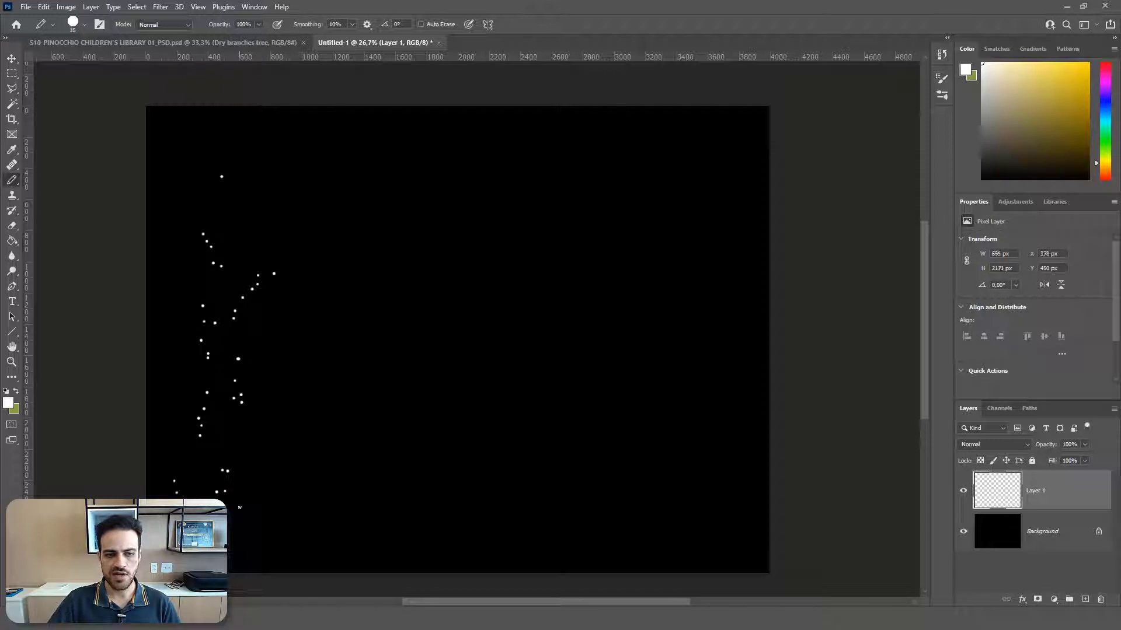
pyautogui.moveTo(278, 449); pyautogui.dragTo(369, 461)
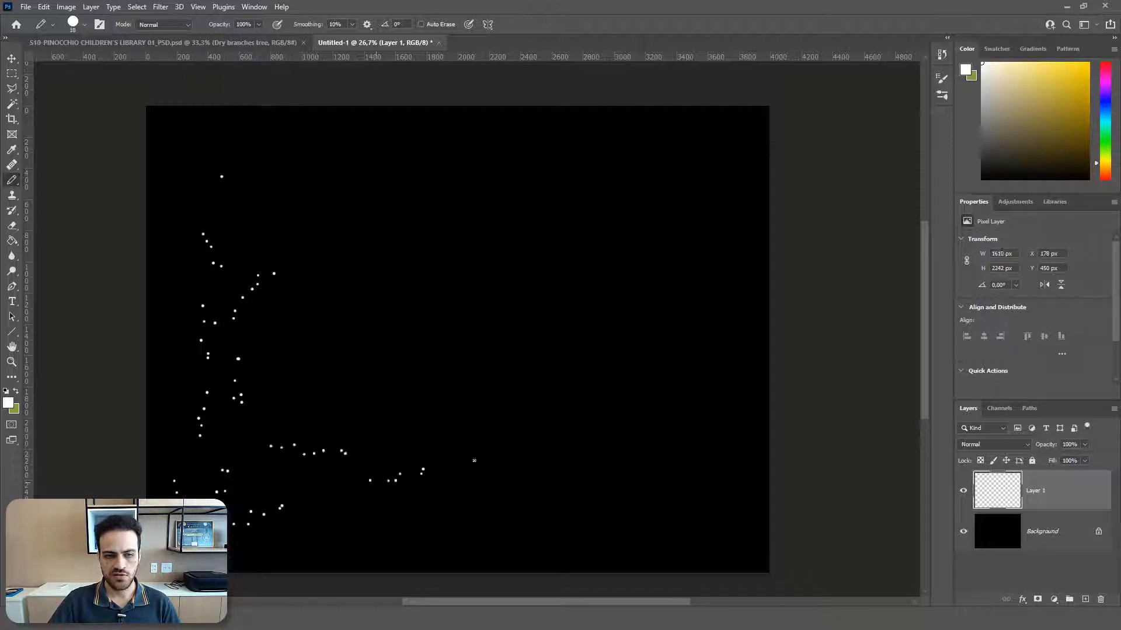
pyautogui.moveTo(425, 522); pyautogui.dragTo(465, 522)
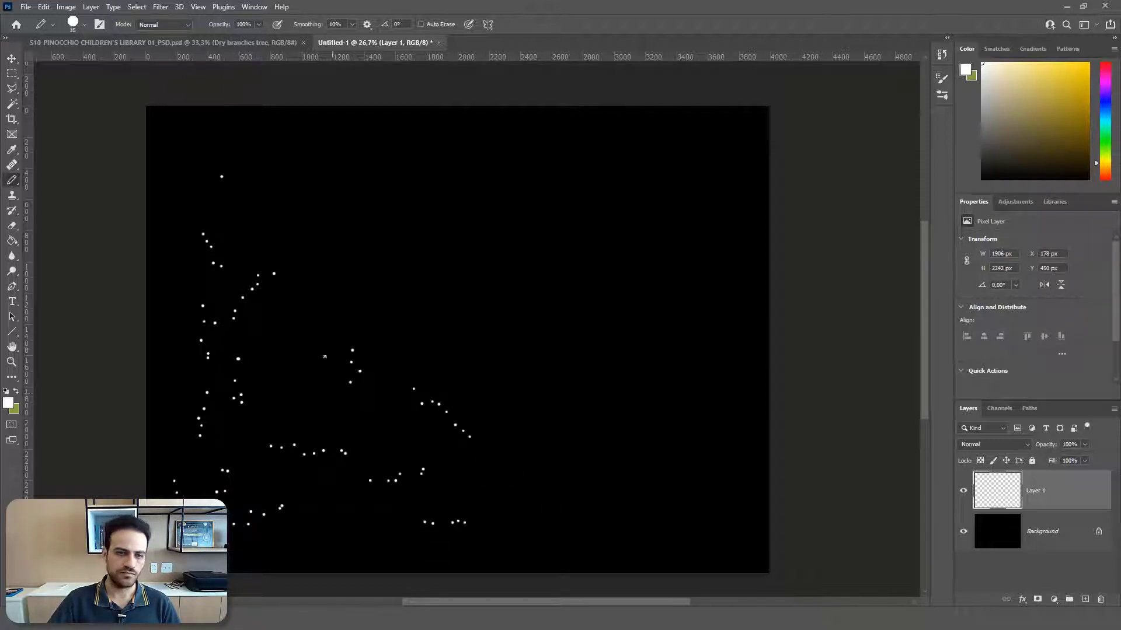
pyautogui.moveTo(289, 338); pyautogui.dragTo(308, 375)
pyautogui.moveTo(315, 322); pyautogui.dragTo(360, 277)
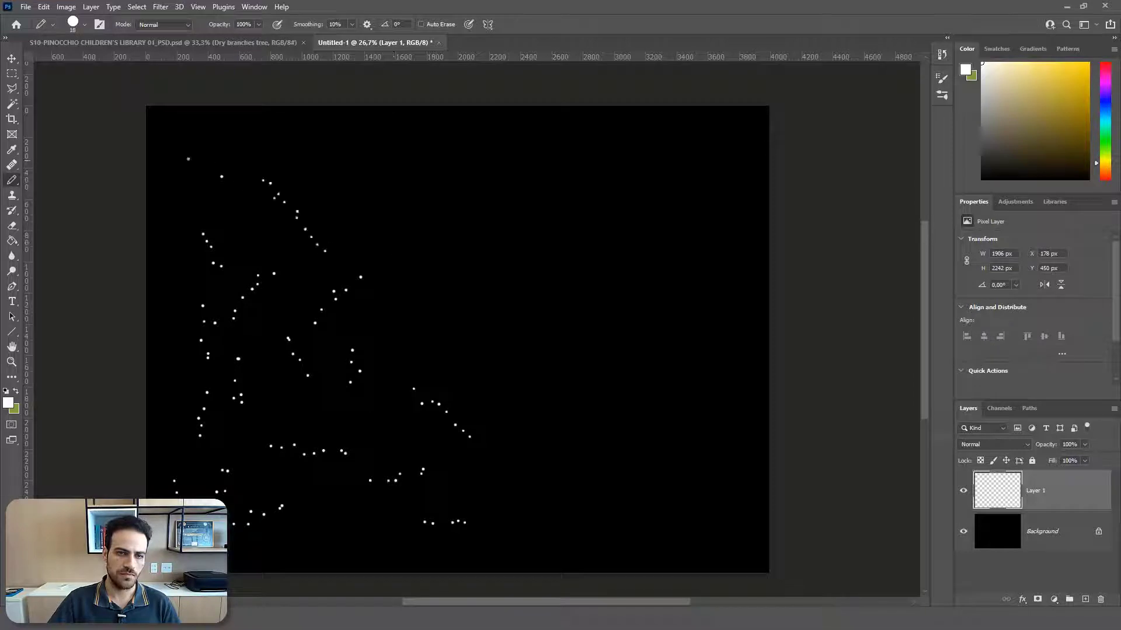
pyautogui.moveTo(189, 173)
pyautogui.mouseDown()
pyautogui.moveTo(185, 149)
pyautogui.moveTo(288, 129)
pyautogui.mouseUp()
pyautogui.moveTo(330, 176)
pyautogui.mouseDown()
pyautogui.moveTo(409, 227)
pyautogui.moveTo(481, 193)
pyautogui.mouseUp()
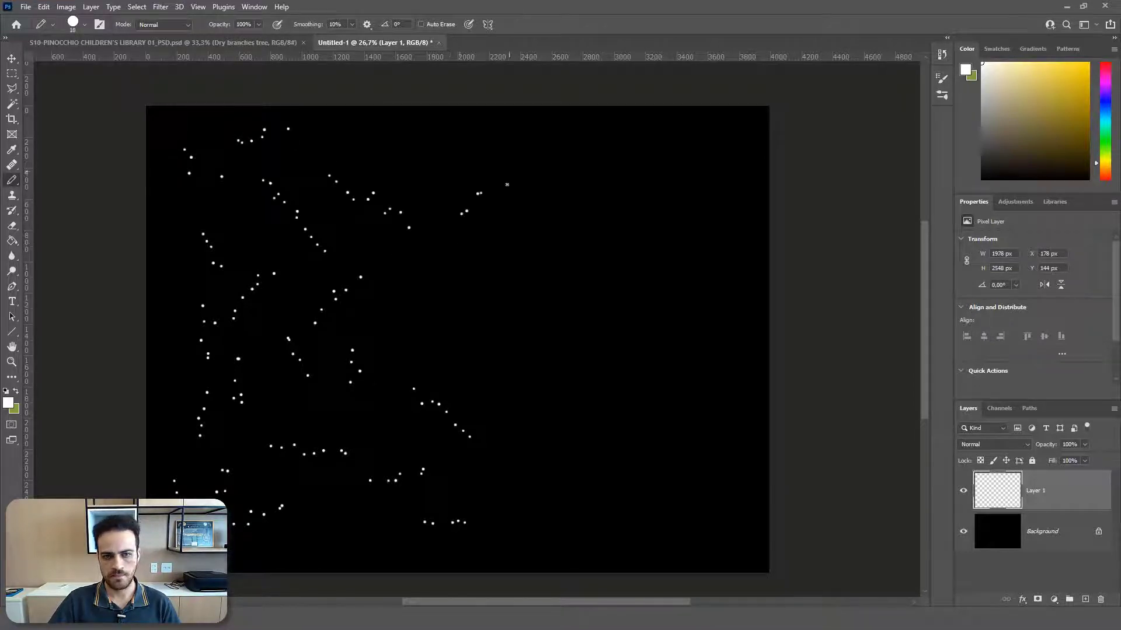
pyautogui.moveTo(483, 300); pyautogui.dragTo(500, 285)
pyautogui.moveTo(464, 322); pyautogui.dragTo(476, 317)
pyautogui.moveTo(478, 372); pyautogui.dragTo(490, 367)
pyautogui.moveTo(561, 377); pyautogui.dragTo(531, 413)
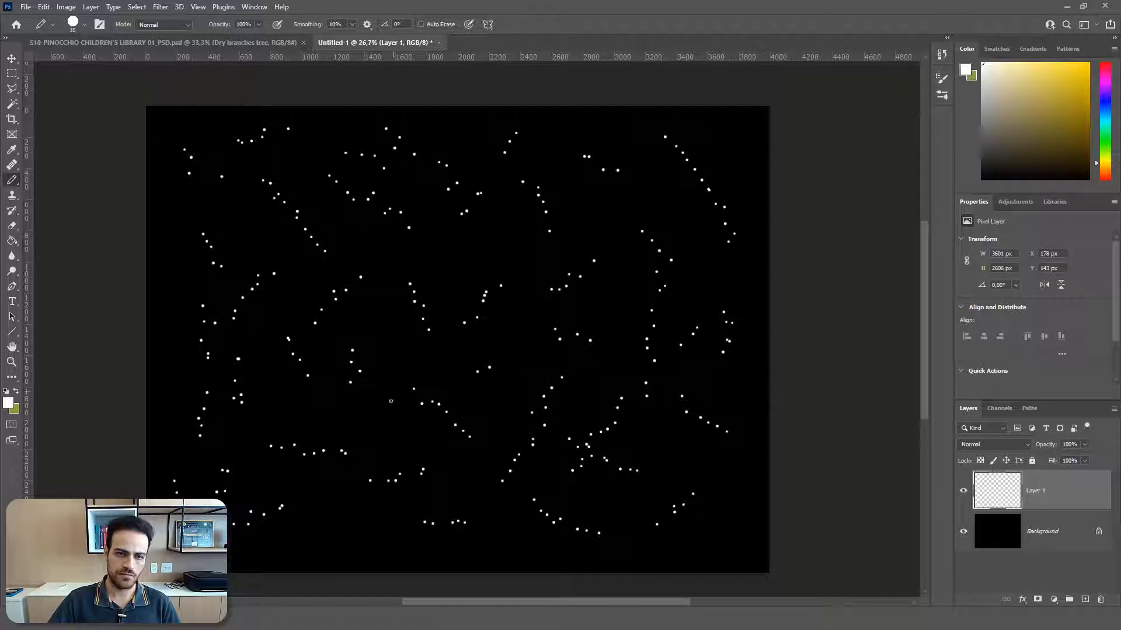
pyautogui.moveTo(350, 499); pyautogui.dragTo(331, 518)
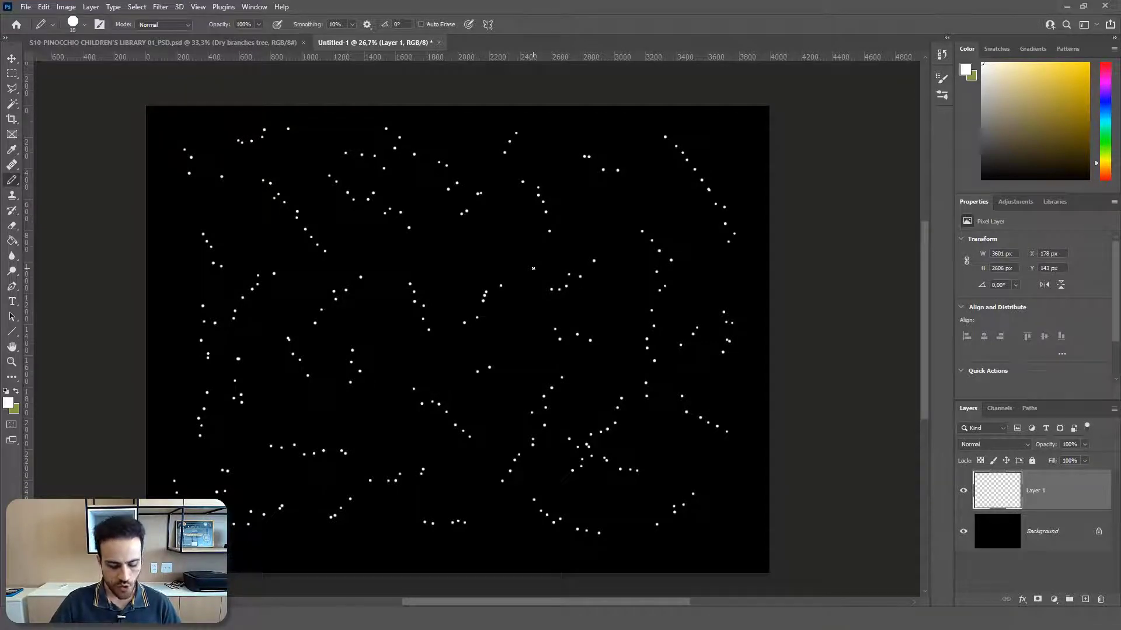
# Step: Apply the Stylize Wind filter to Layer 1 with the Wind method from the right and check the dots up close
pyautogui.click(160, 7)
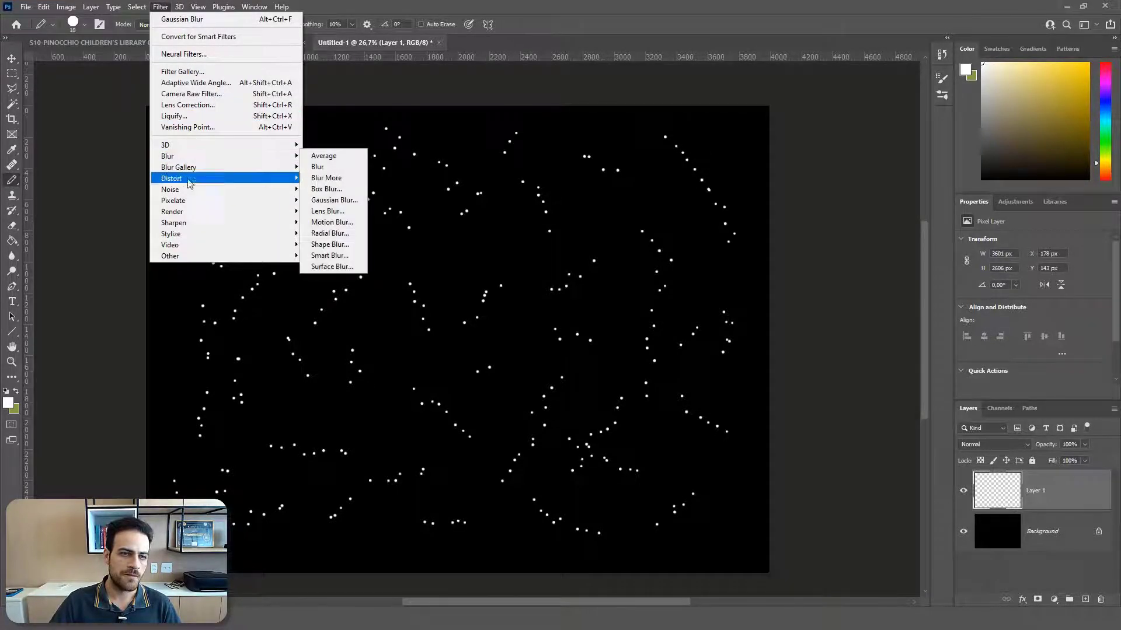
pyautogui.moveTo(199, 232)
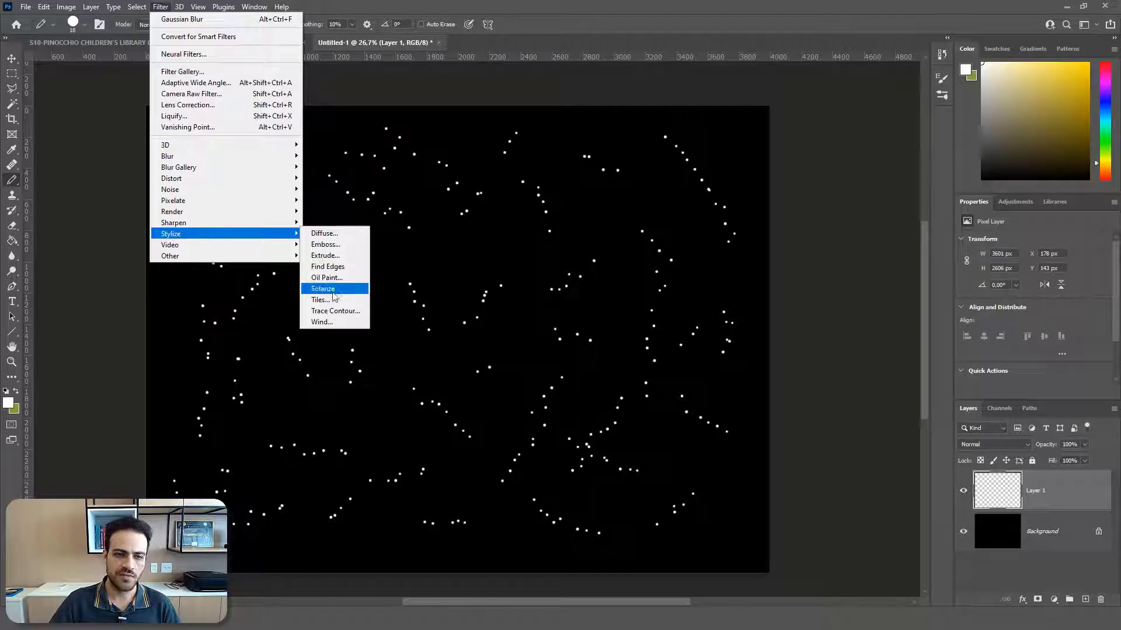
pyautogui.click(322, 322)
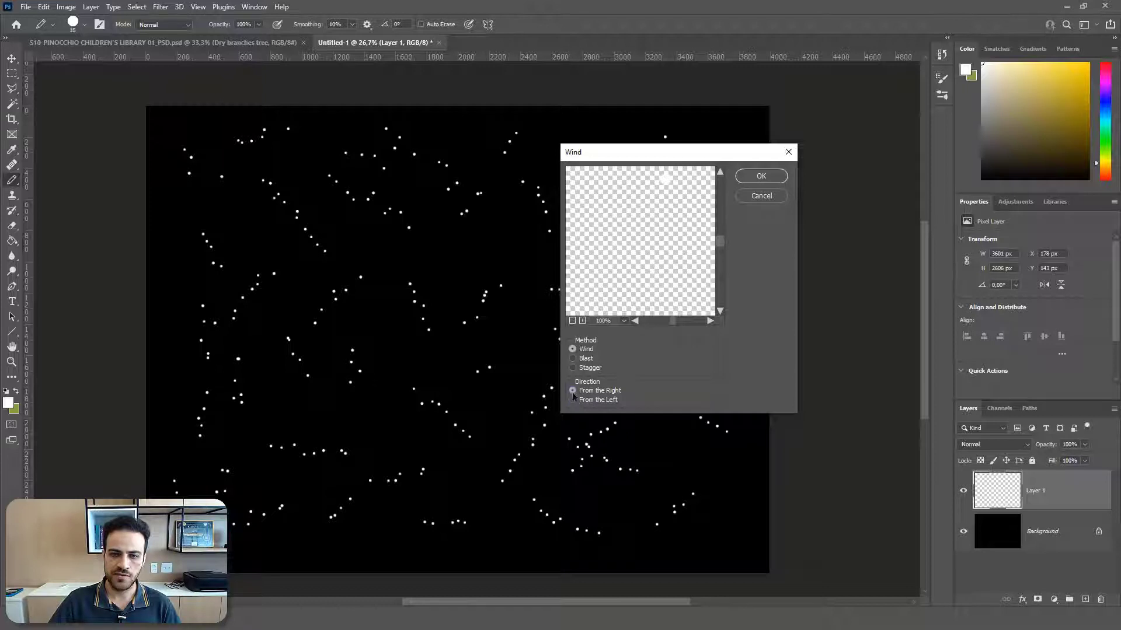
pyautogui.click(773, 179)
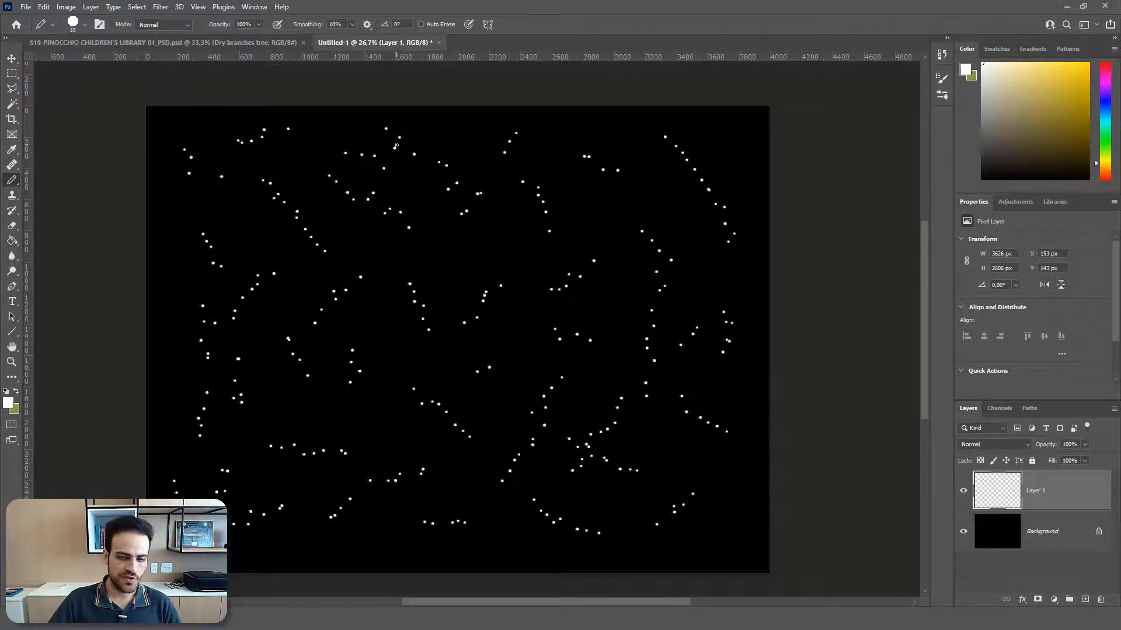
pyautogui.scroll(5, 396, 145)
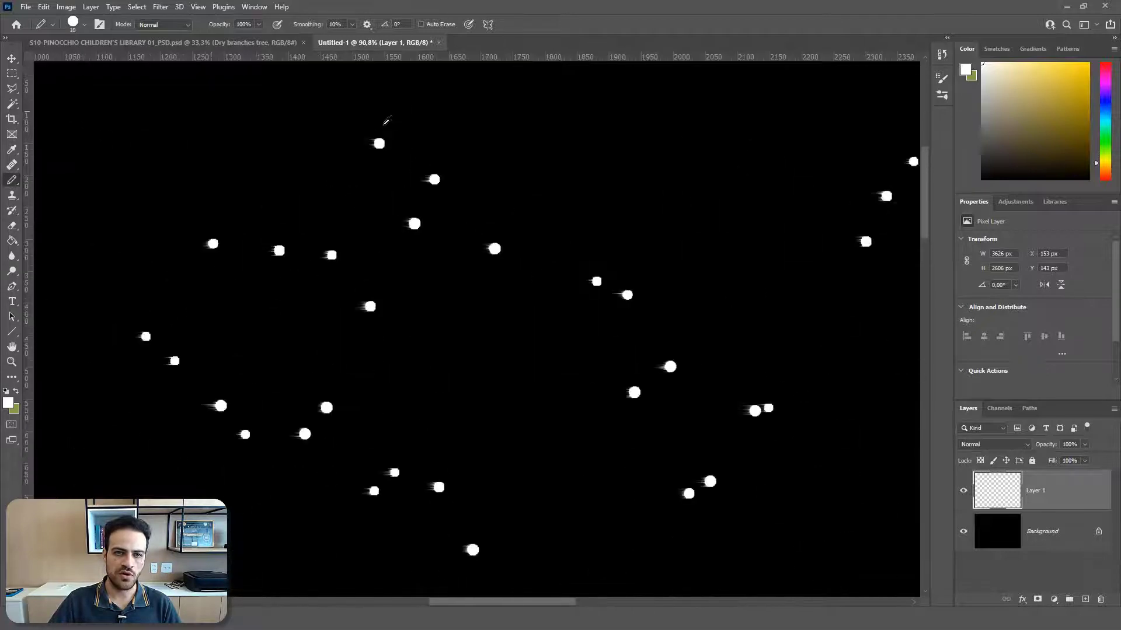
pyautogui.scroll(2, 385, 121)
pyautogui.scroll(4, 392, 146)
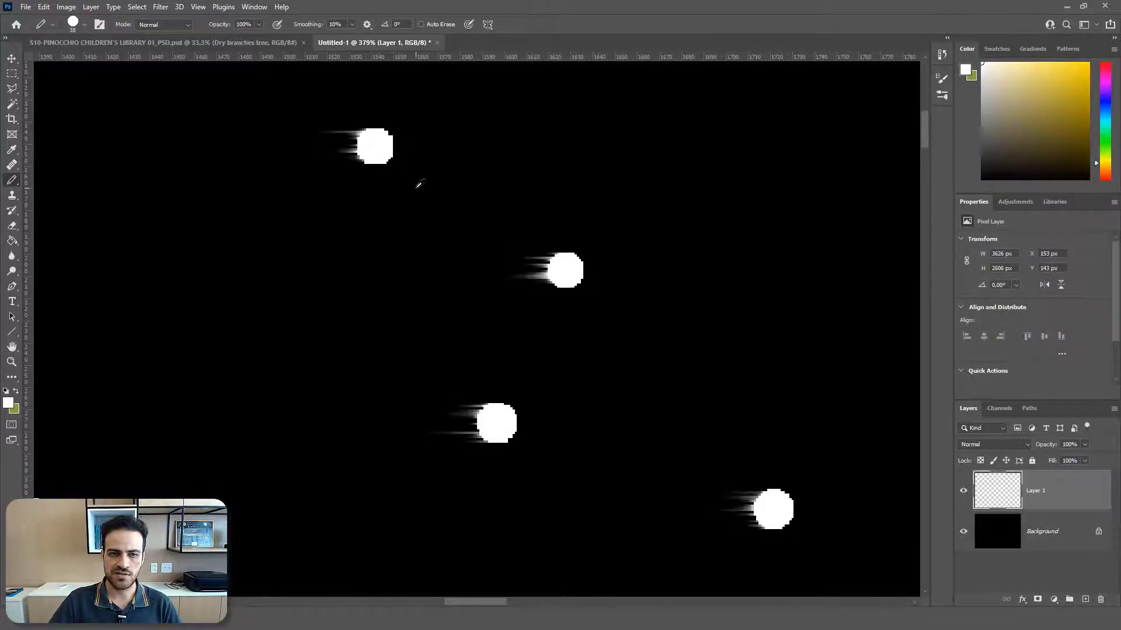
pyautogui.scroll(-6, 418, 184)
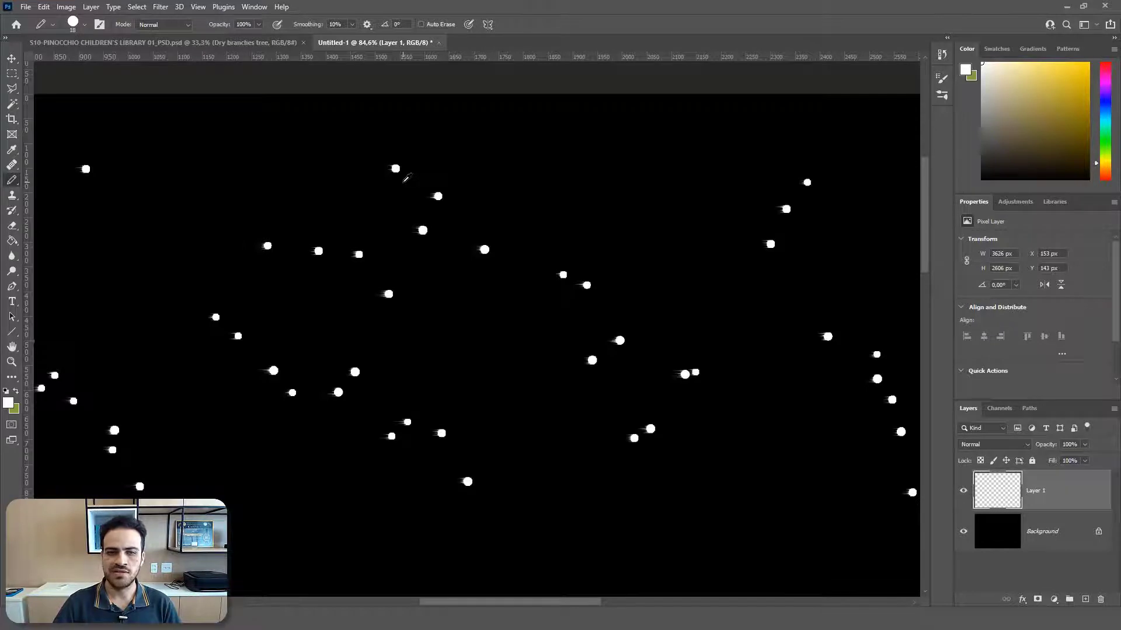
pyautogui.scroll(-2, 409, 169)
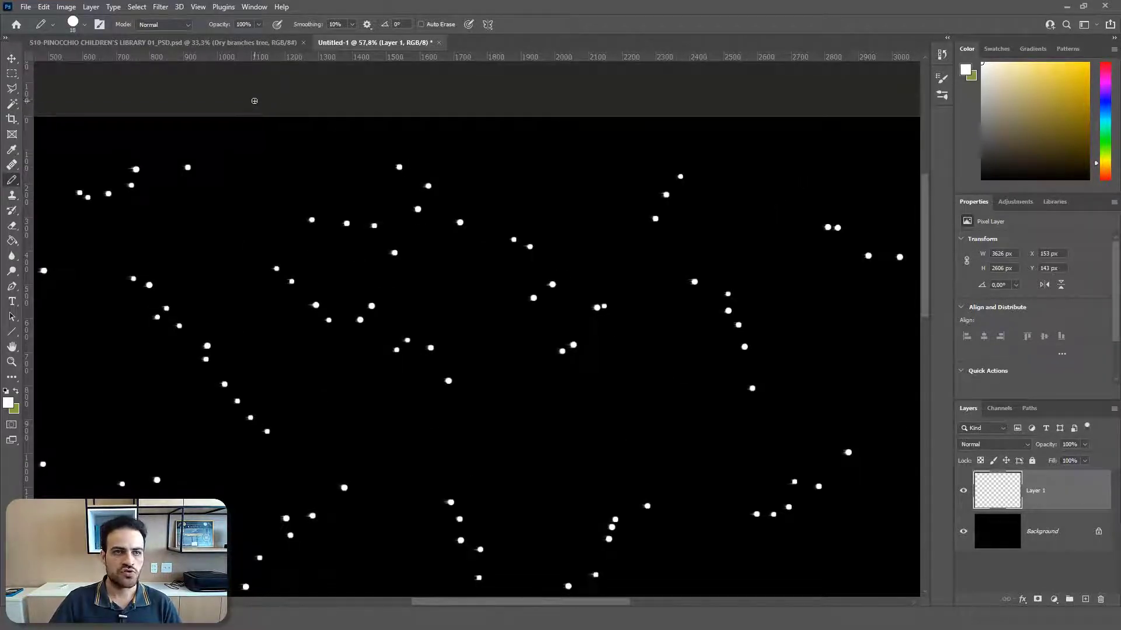
# Step: Reapply the Wind filter to Layer 1 several times to stretch the dots into long streaks
pyautogui.click(165, 8)
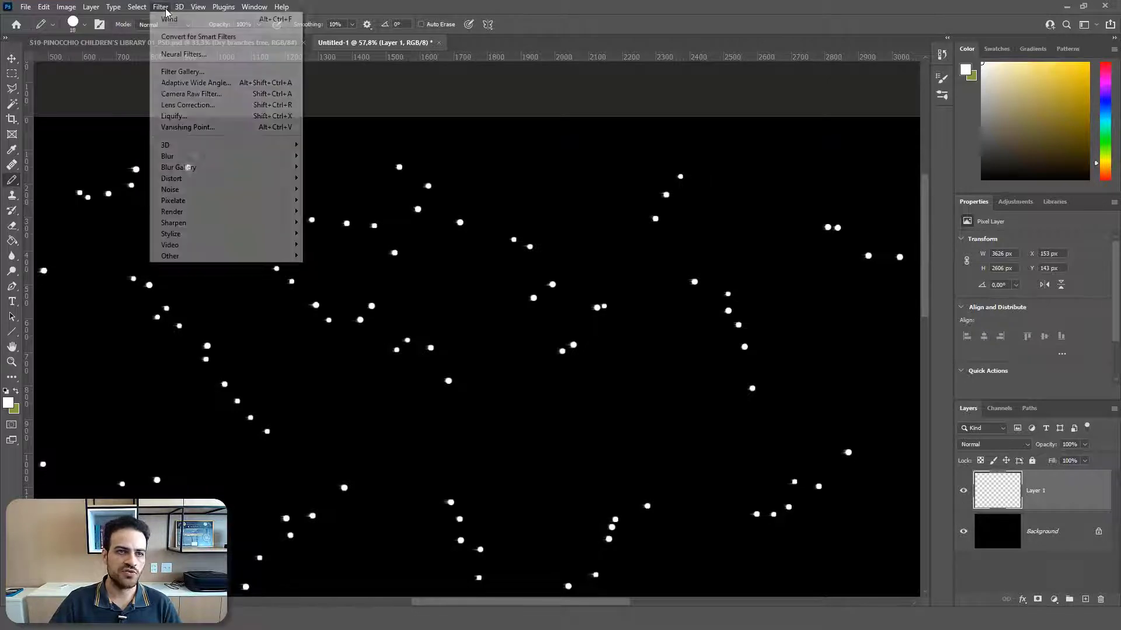
pyautogui.moveTo(161, 7)
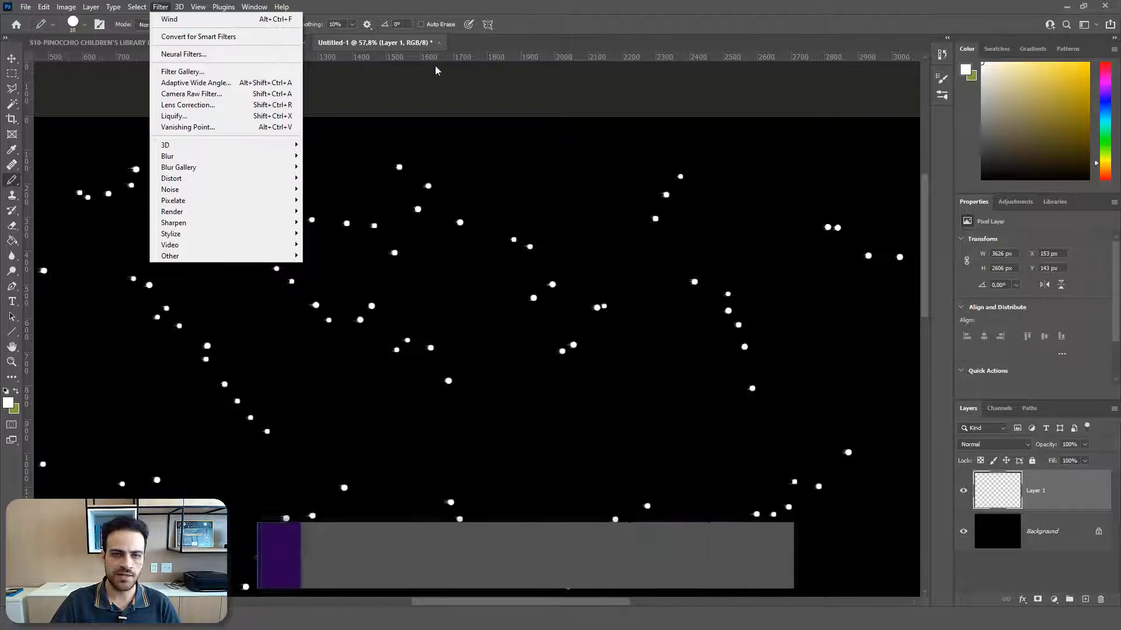
pyautogui.click(439, 94)
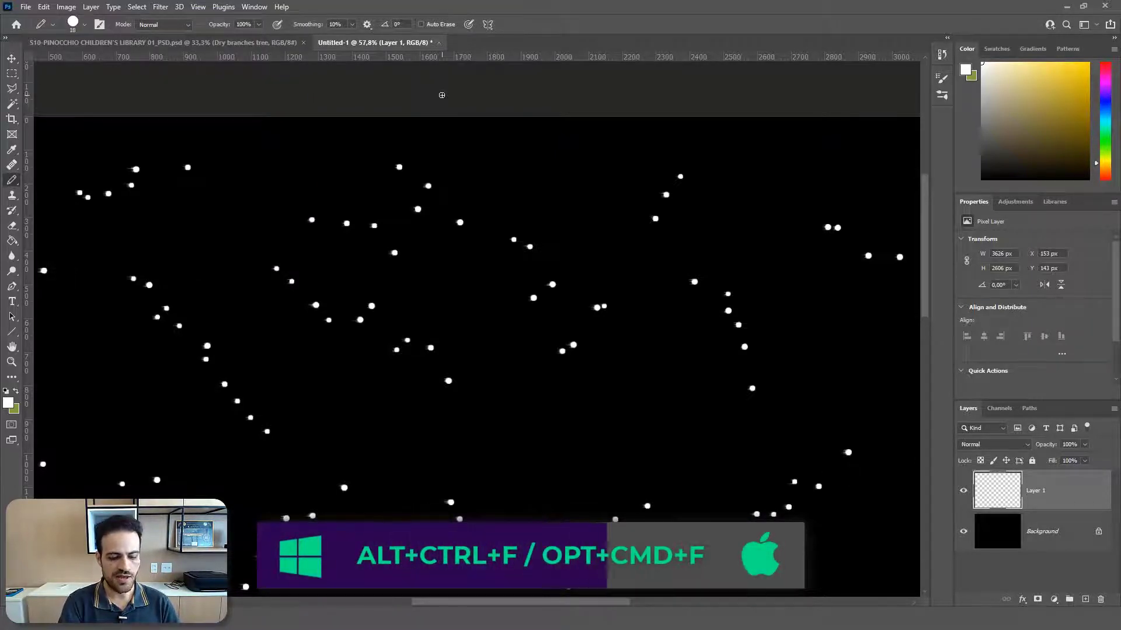
pyautogui.hotkey('alt', 'ctrl', 'f')
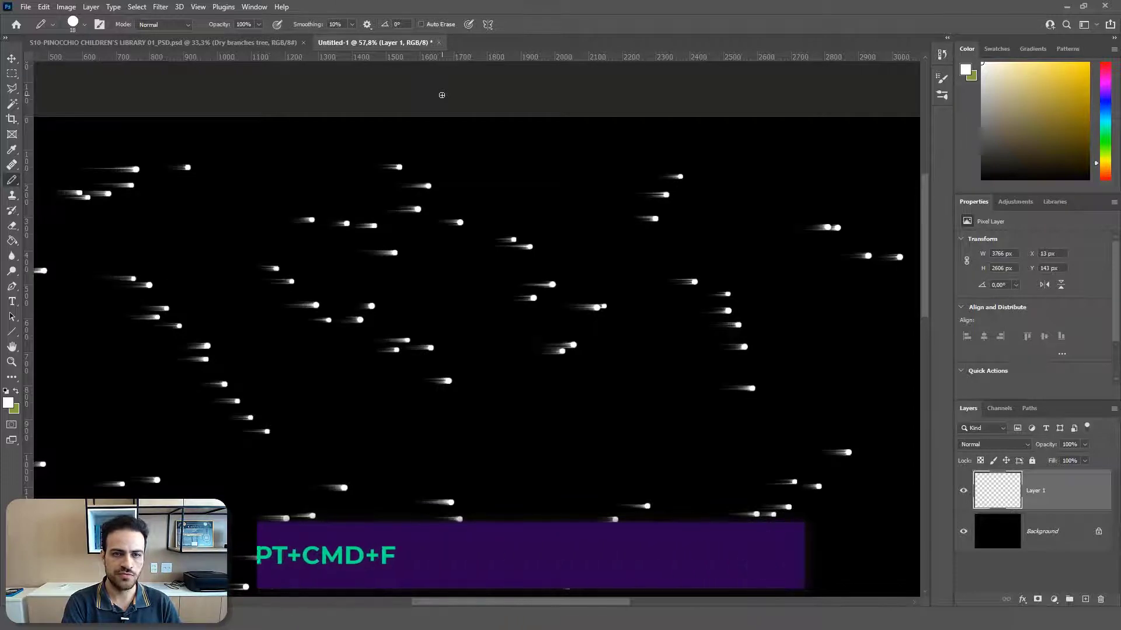
pyautogui.hotkey('alt', 'ctrl', 'f')
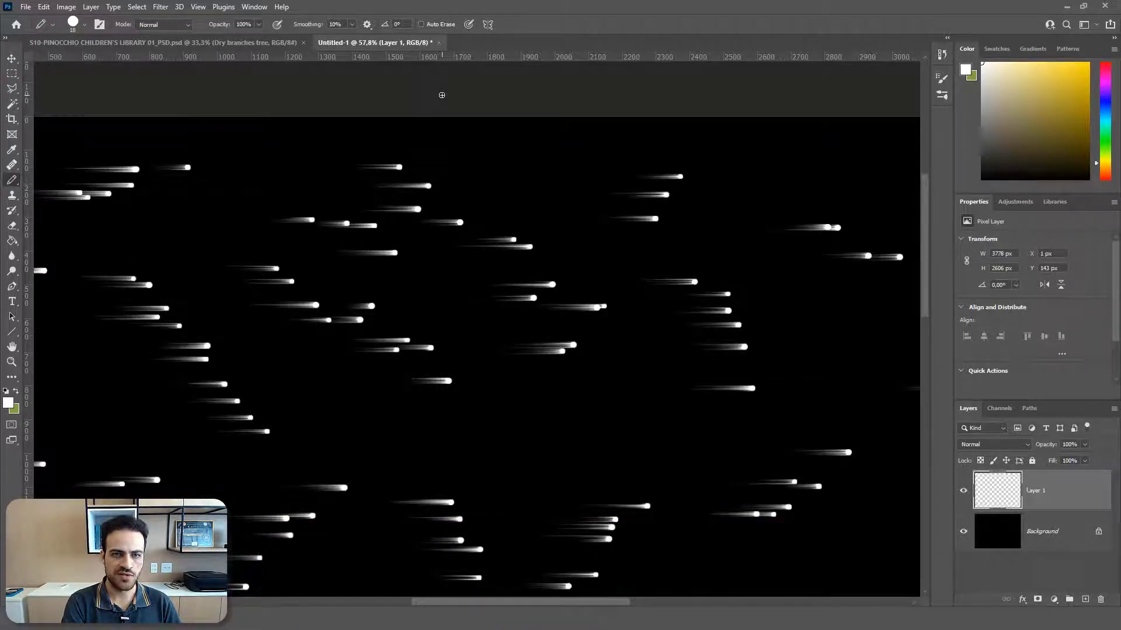
pyautogui.hotkey('alt', 'ctrl', 'f')
pyautogui.hotkey('alt', 'ctrl', 'f')
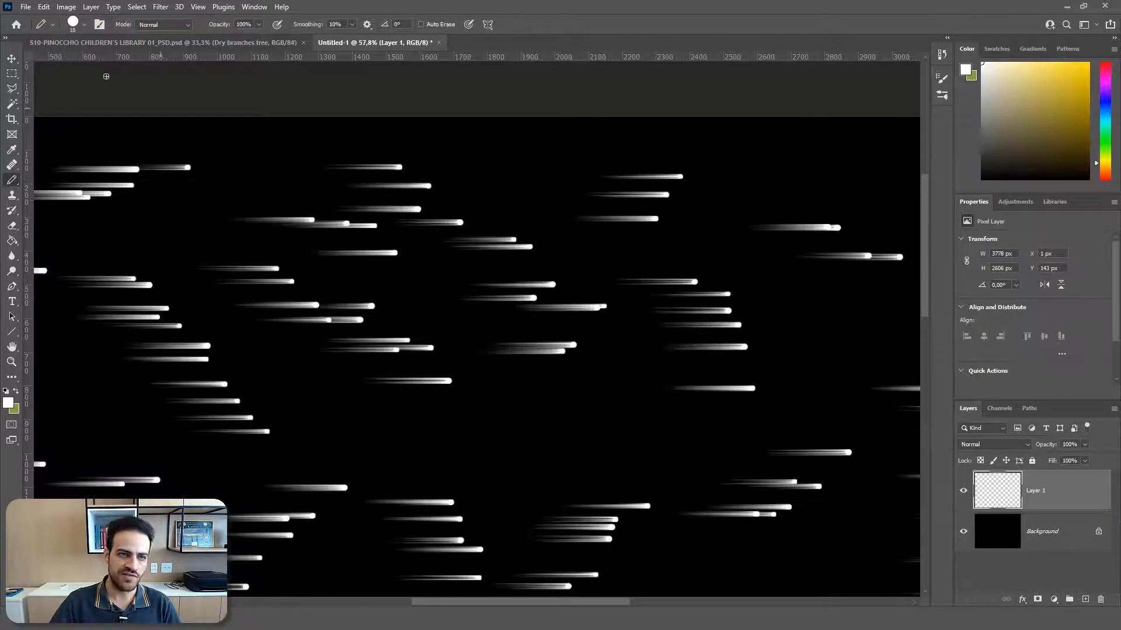
# Step: Rotate Layer 1's streaks to about 109° and scale them to about 97% width and 145% height so they cover the canvas
pyautogui.hotkey('ctrl', '0')
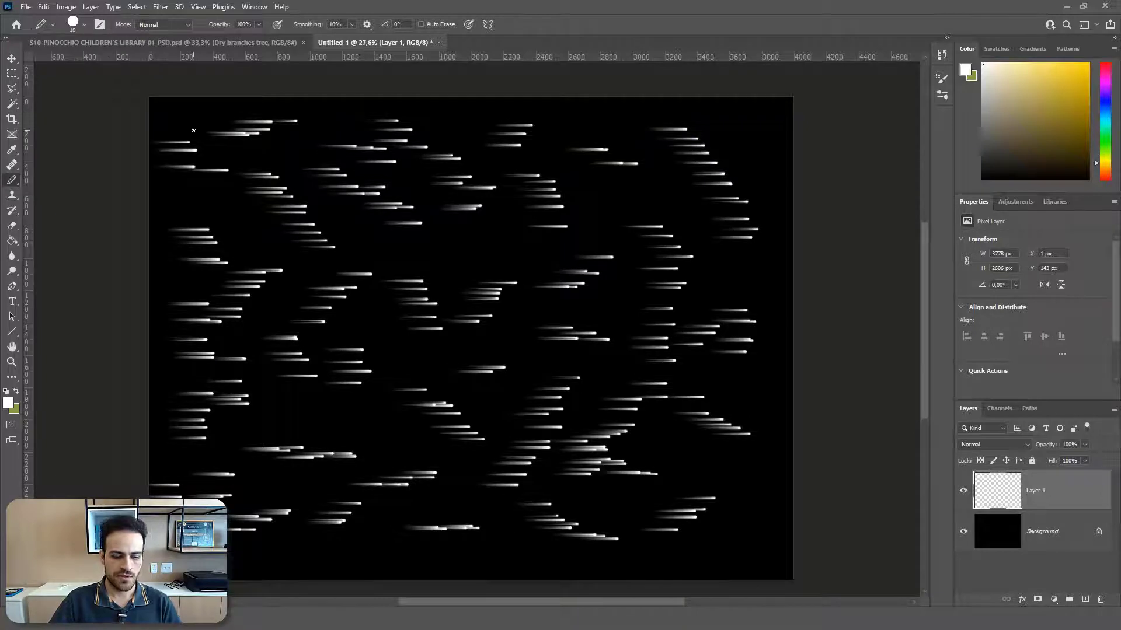
pyautogui.hotkey('ctrl', 't')
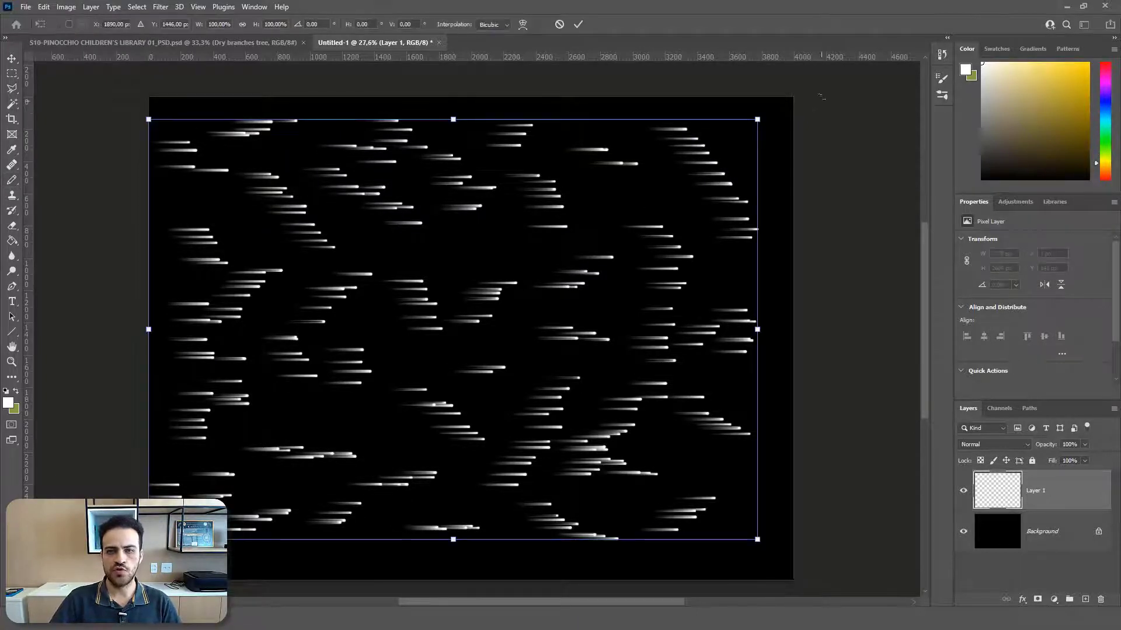
pyautogui.moveTo(757, 114)
pyautogui.mouseDown()
pyautogui.moveTo(809, 146)
pyautogui.moveTo(657, 443)
pyautogui.moveTo(502, 472)
pyautogui.moveTo(515, 414)
pyautogui.mouseUp()
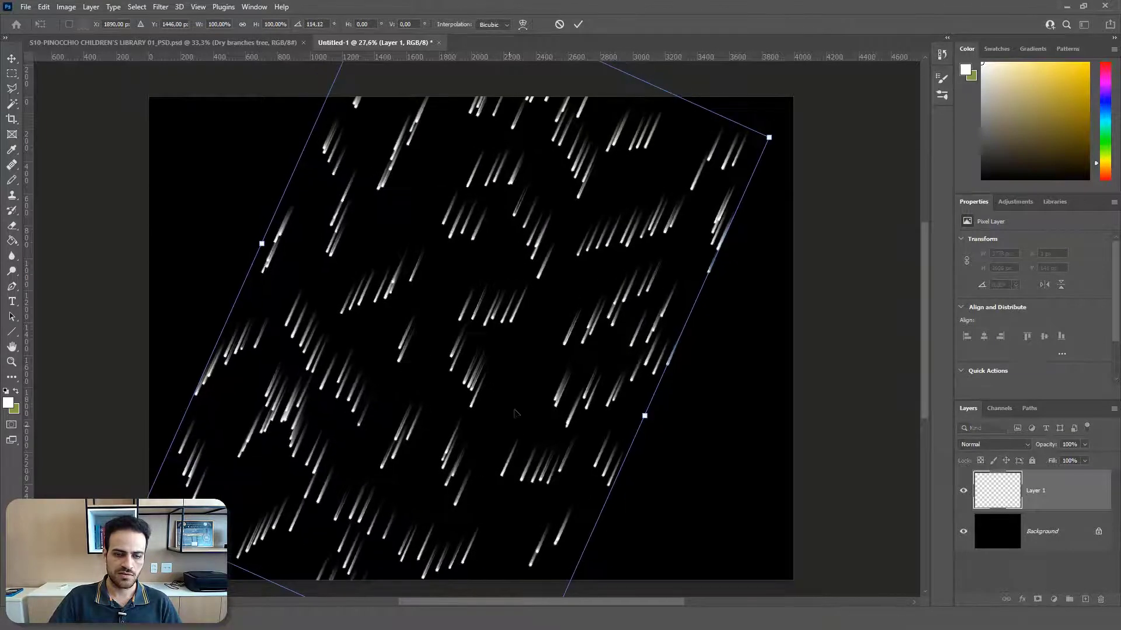
pyautogui.scroll(-2, 509, 288)
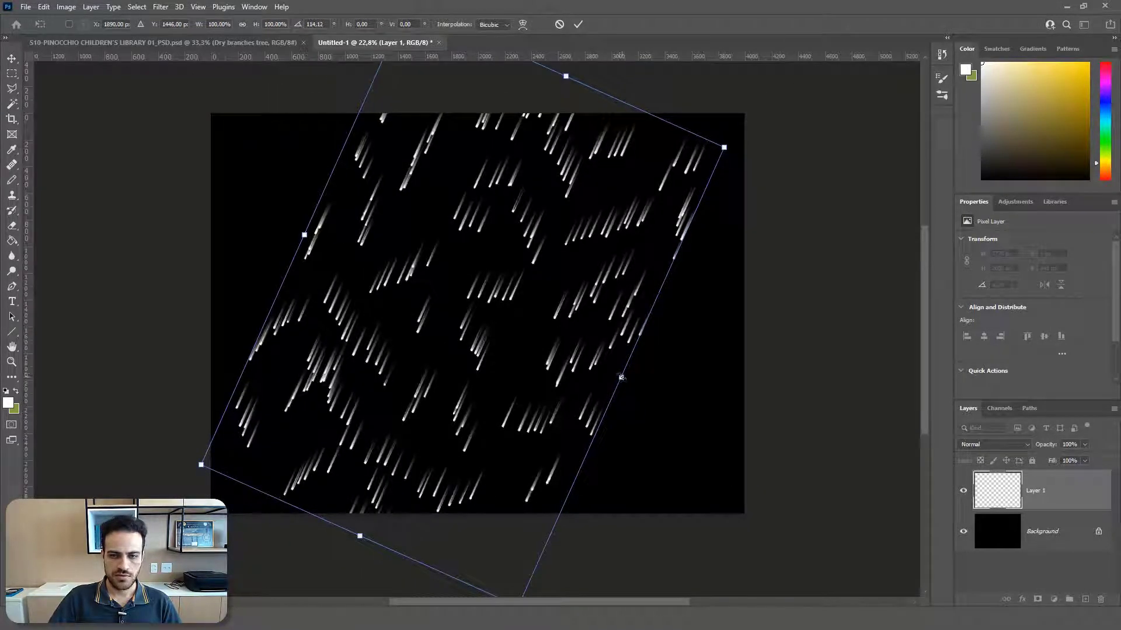
pyautogui.moveTo(622, 377); pyautogui.dragTo(676, 401)
pyautogui.moveTo(304, 235); pyautogui.dragTo(267, 219)
pyautogui.moveTo(576, 79)
pyautogui.mouseDown()
pyautogui.moveTo(543, 149)
pyautogui.moveTo(568, 94)
pyautogui.mouseUp()
pyautogui.moveTo(680, 408); pyautogui.dragTo(724, 432)
pyautogui.moveTo(829, 194); pyautogui.dragTo(819, 172)
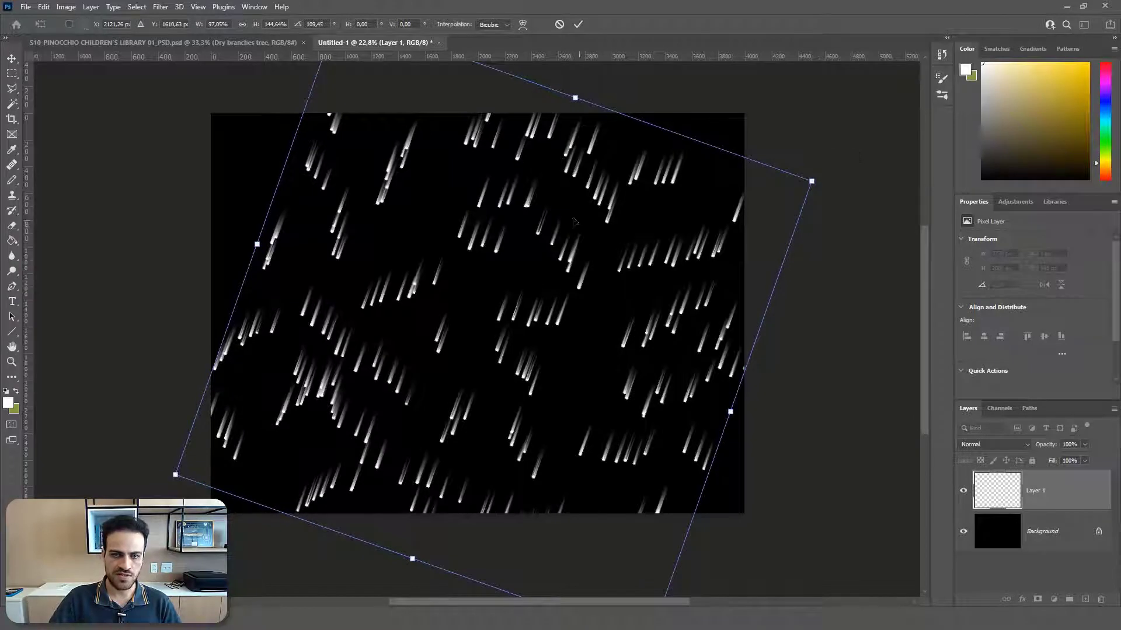
pyautogui.press('Return')
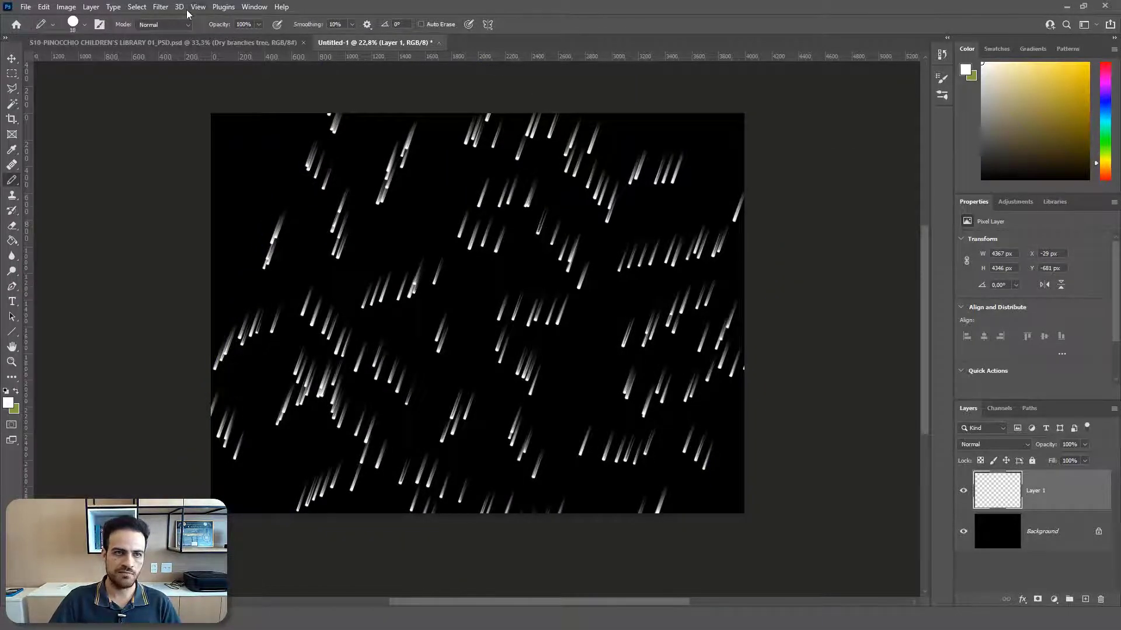
# Step: Apply a Motion Blur to the streaks on Layer 1 with a 75° angle and a distance of 152 pixels
pyautogui.click(161, 7)
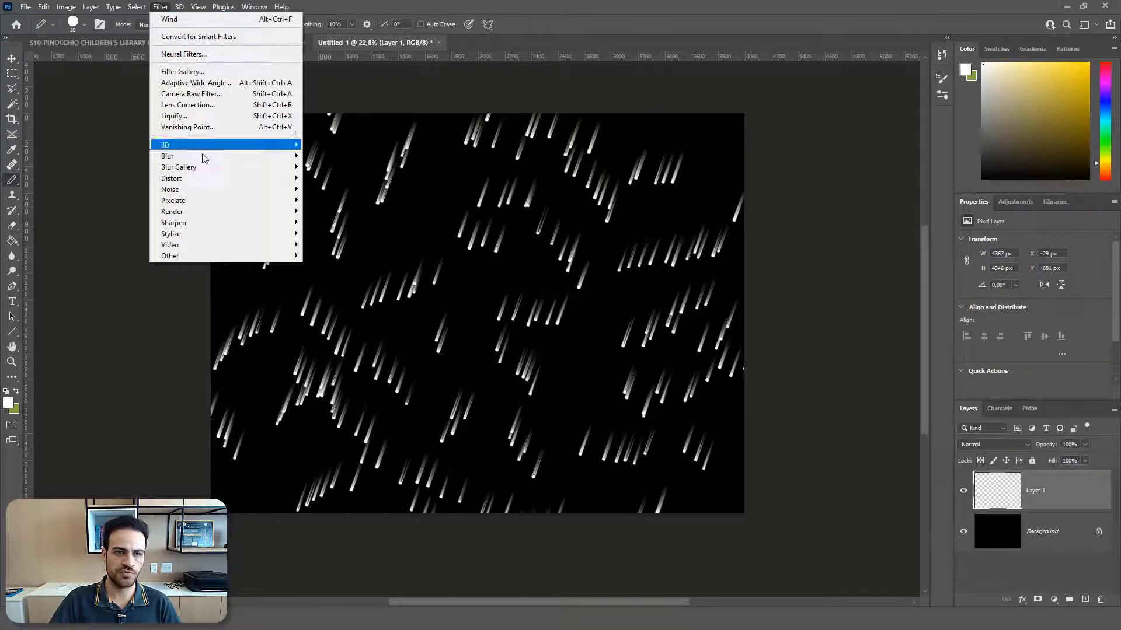
pyautogui.moveTo(280, 156)
pyautogui.click(330, 222)
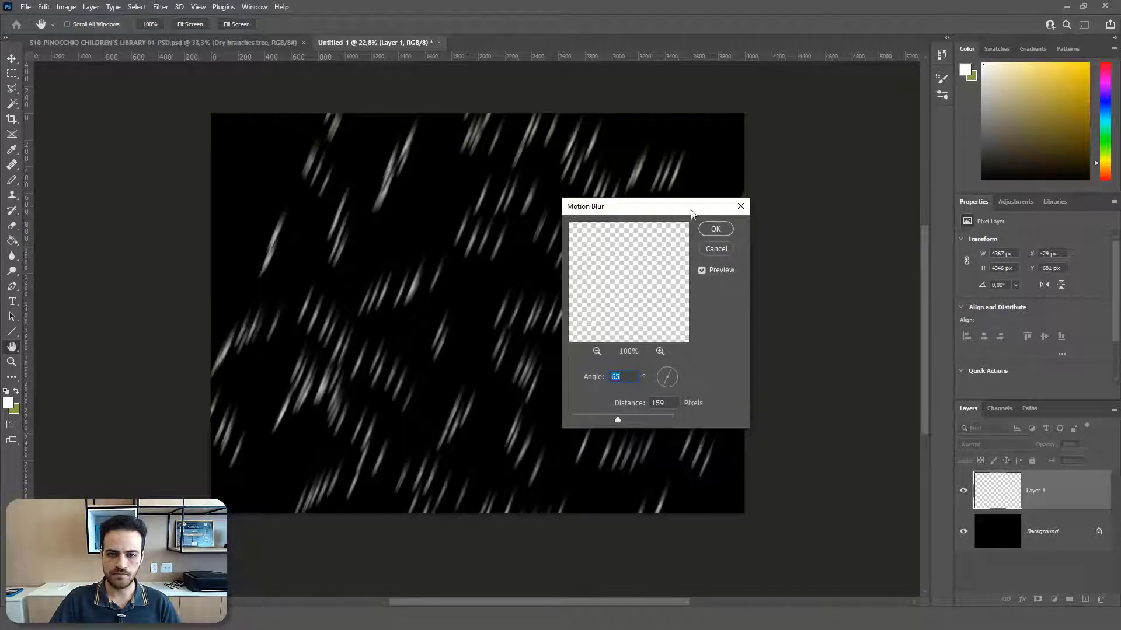
pyautogui.moveTo(688, 210); pyautogui.dragTo(789, 169)
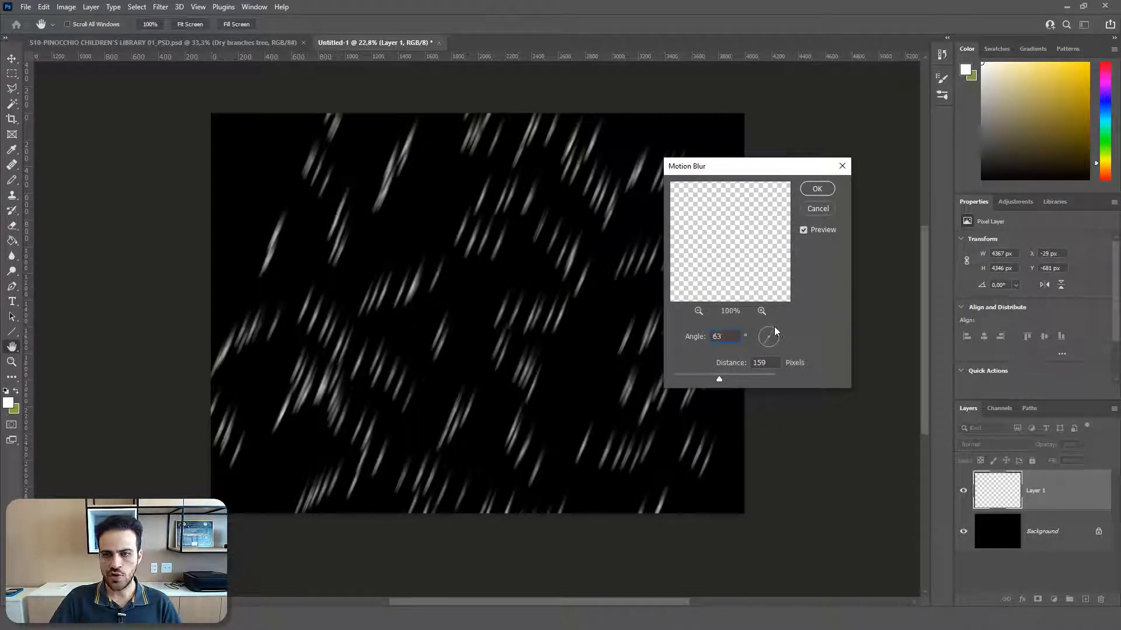
pyautogui.moveTo(775, 327); pyautogui.dragTo(778, 335)
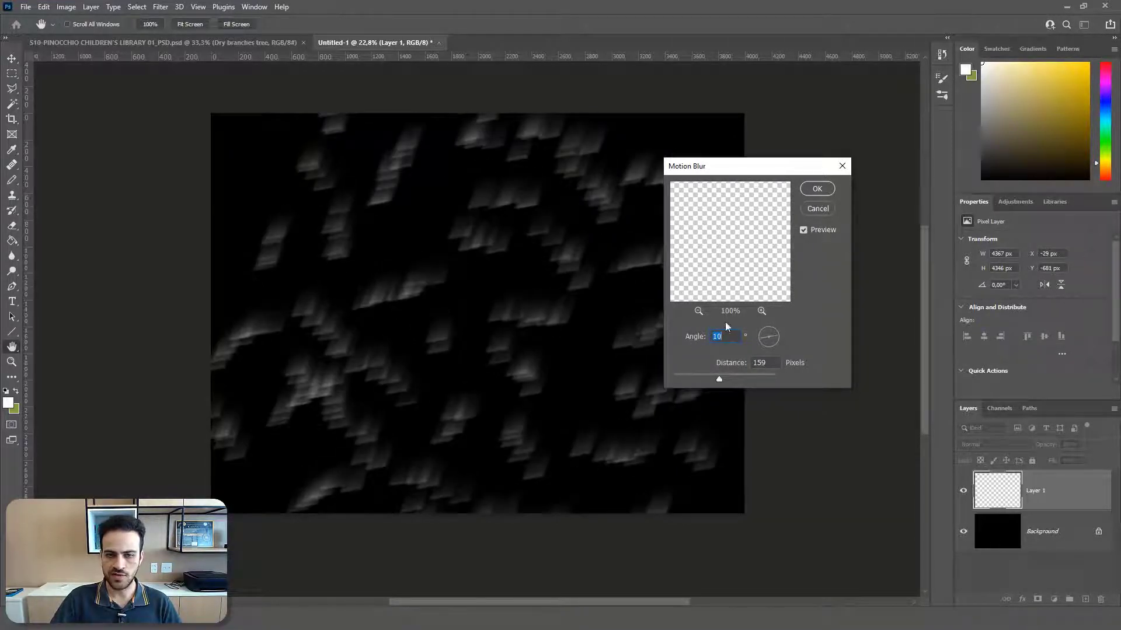
pyautogui.moveTo(776, 335); pyautogui.dragTo(772, 325)
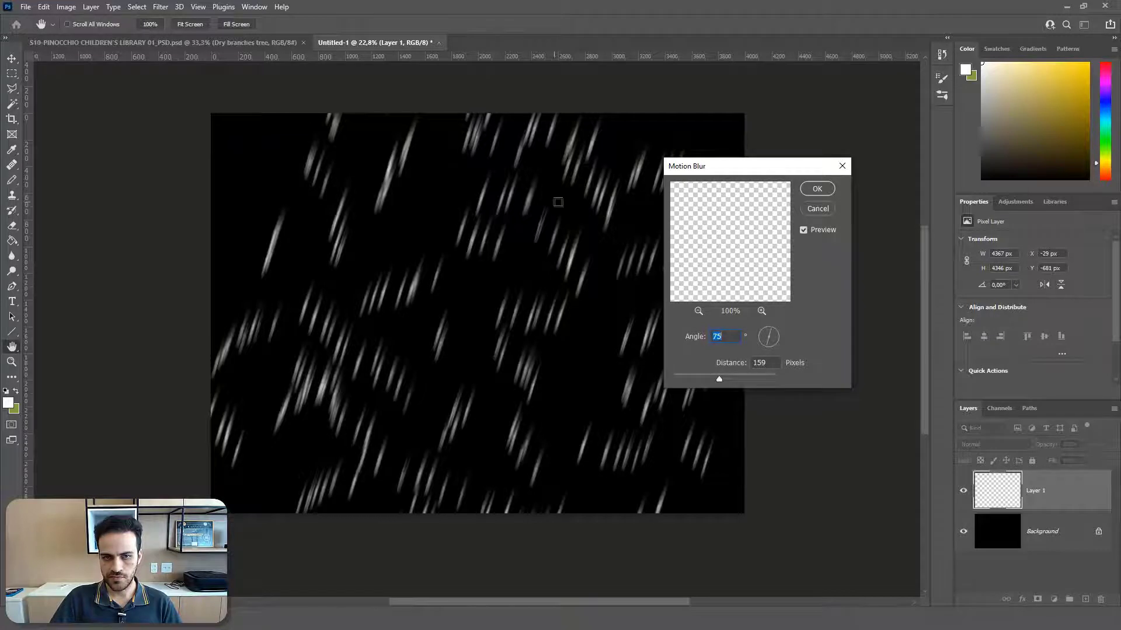
pyautogui.click(726, 380)
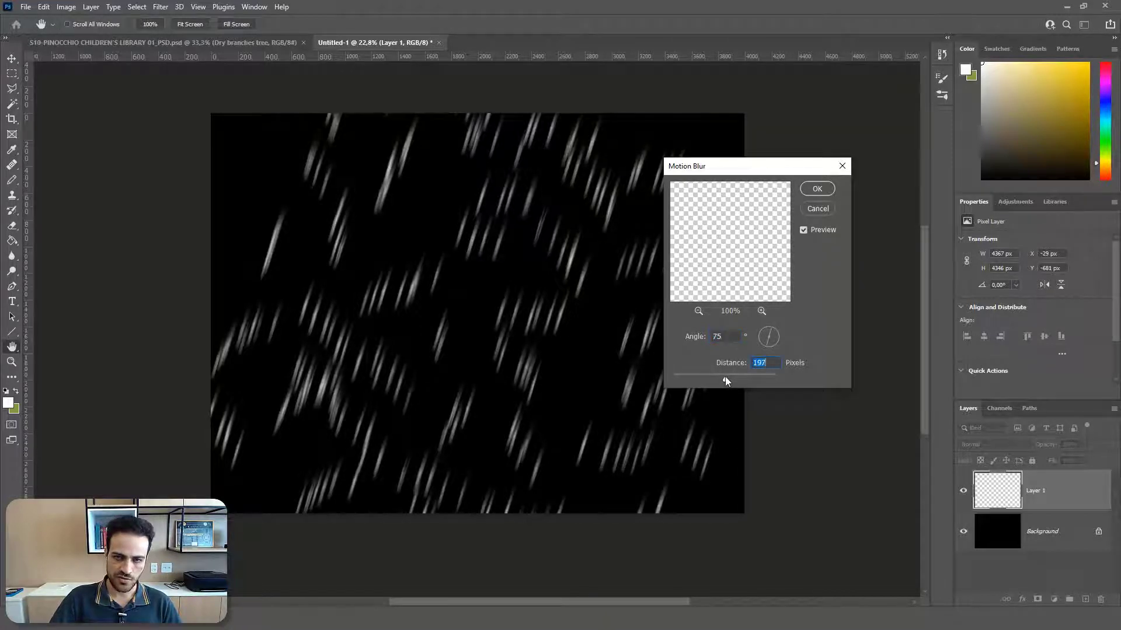
pyautogui.moveTo(716, 378)
pyautogui.mouseDown()
pyautogui.moveTo(737, 377)
pyautogui.moveTo(718, 380)
pyautogui.mouseUp()
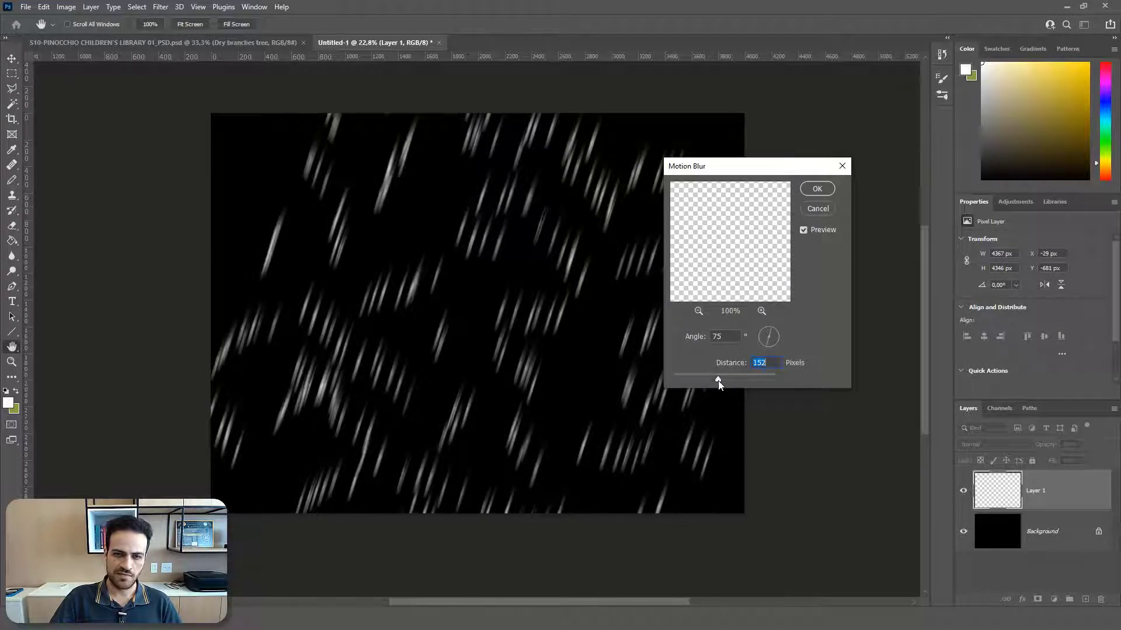
pyautogui.click(828, 190)
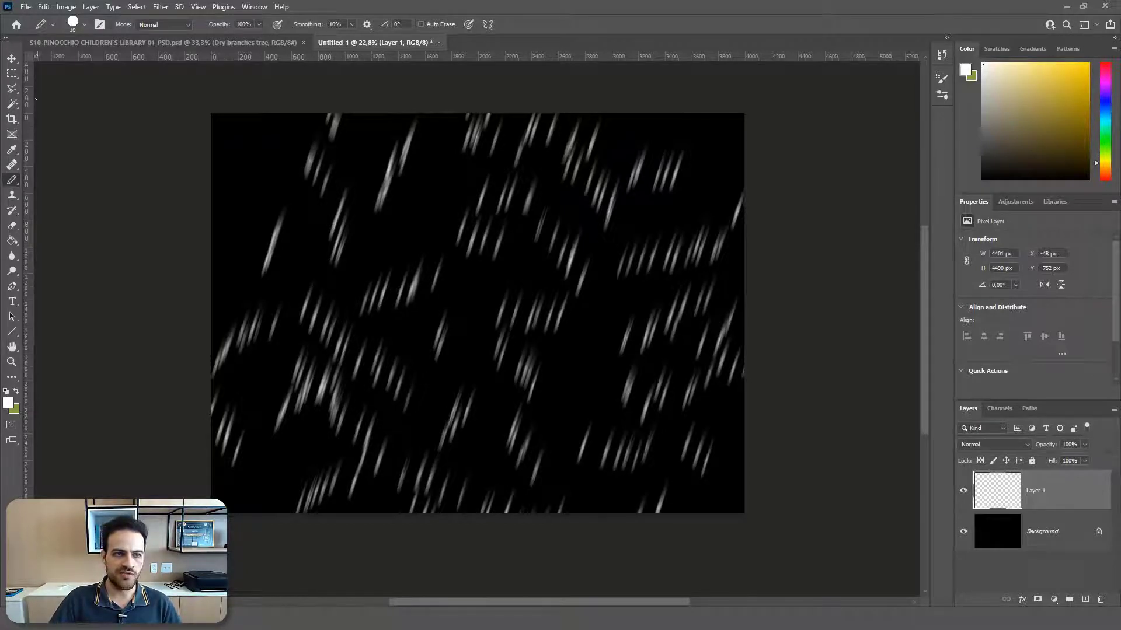
# Step: Copy the blurred streak layer from Untitled-1 into S10-PINOCCHIO CHILDREN'S LIBRARY 01_PSD.psd, placing it over the library scene
pyautogui.click(11, 60)
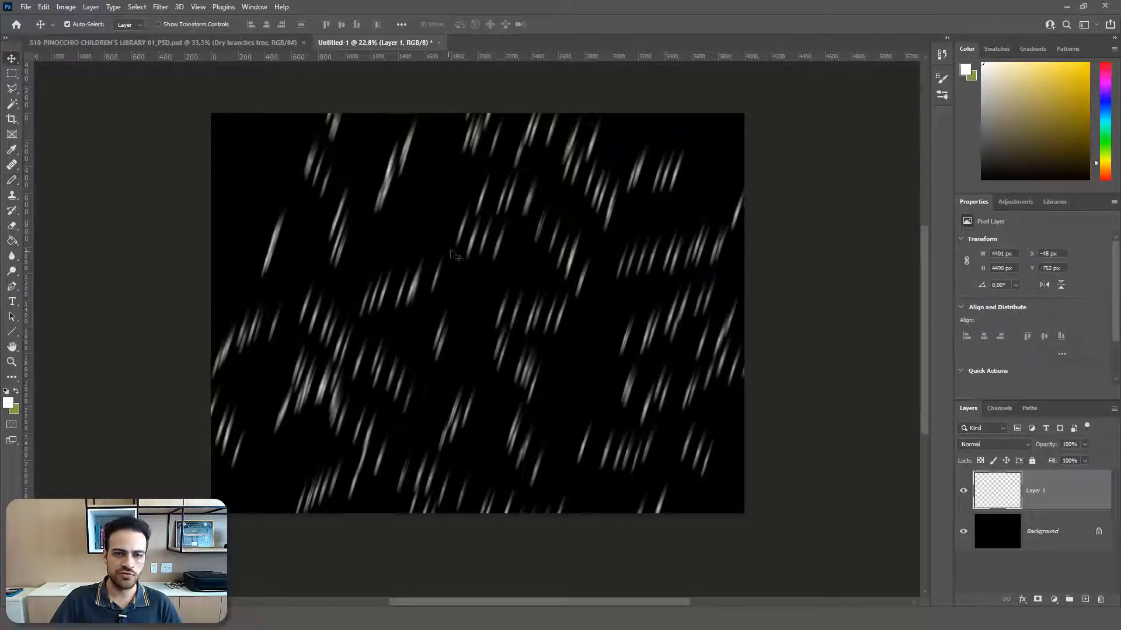
pyautogui.moveTo(467, 234); pyautogui.dragTo(212, 64)
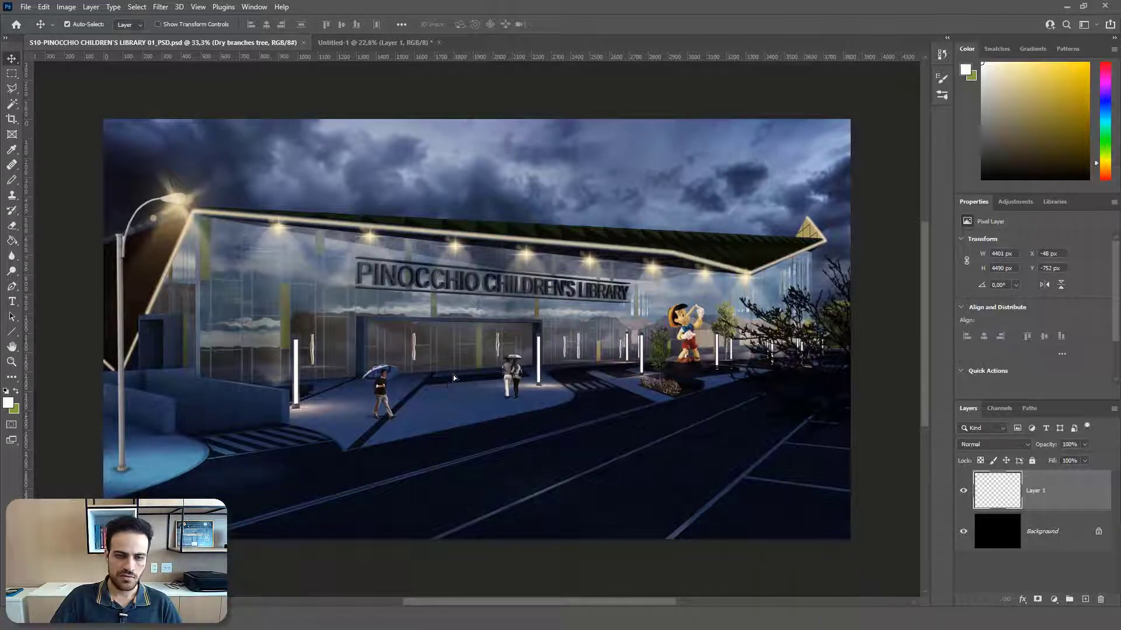
pyautogui.moveTo(453, 375); pyautogui.dragTo(453, 375)
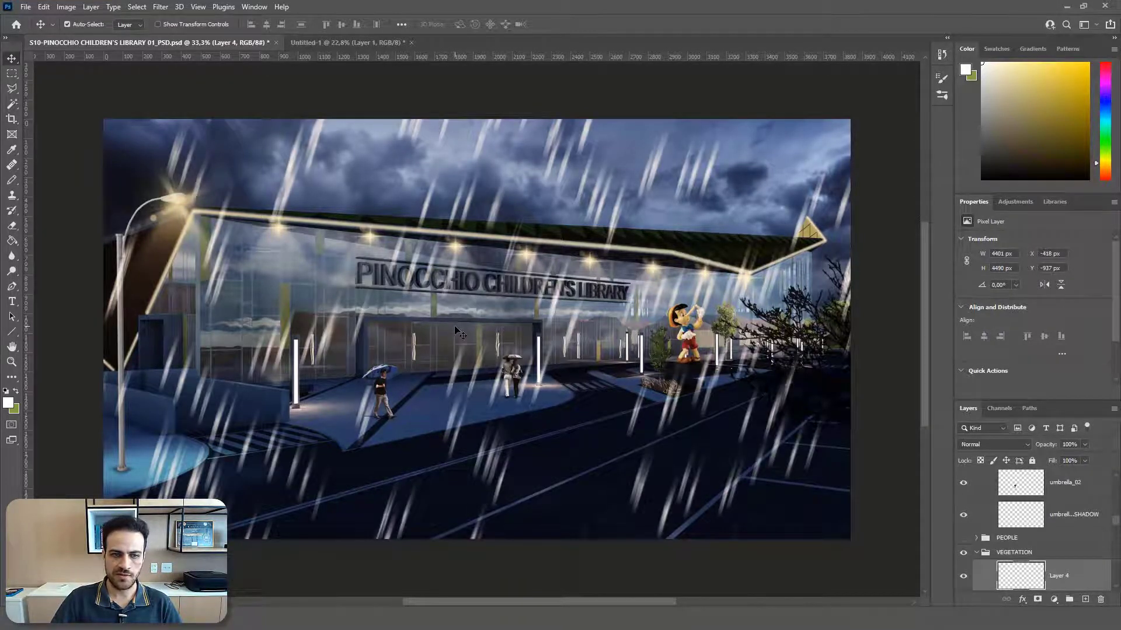
# Step: Scale the Layer 4 rain streaks down to about 56% and place them over the left half of the library scene
pyautogui.scroll(-2, 411, 358)
pyautogui.scroll(-1, 411, 354)
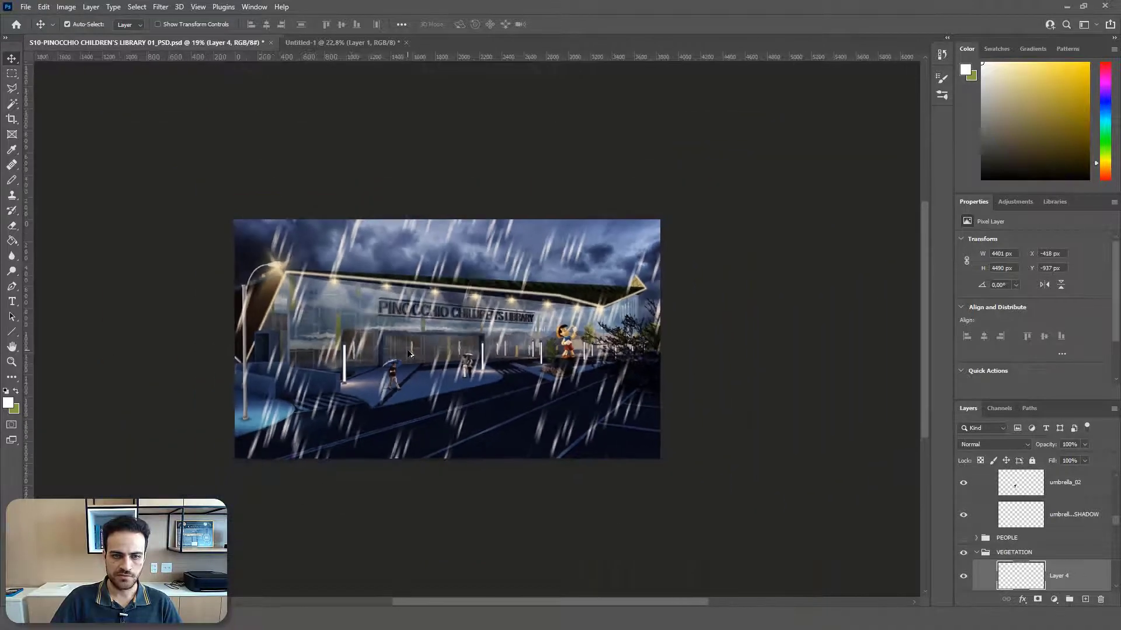
pyautogui.scroll(-1, 410, 353)
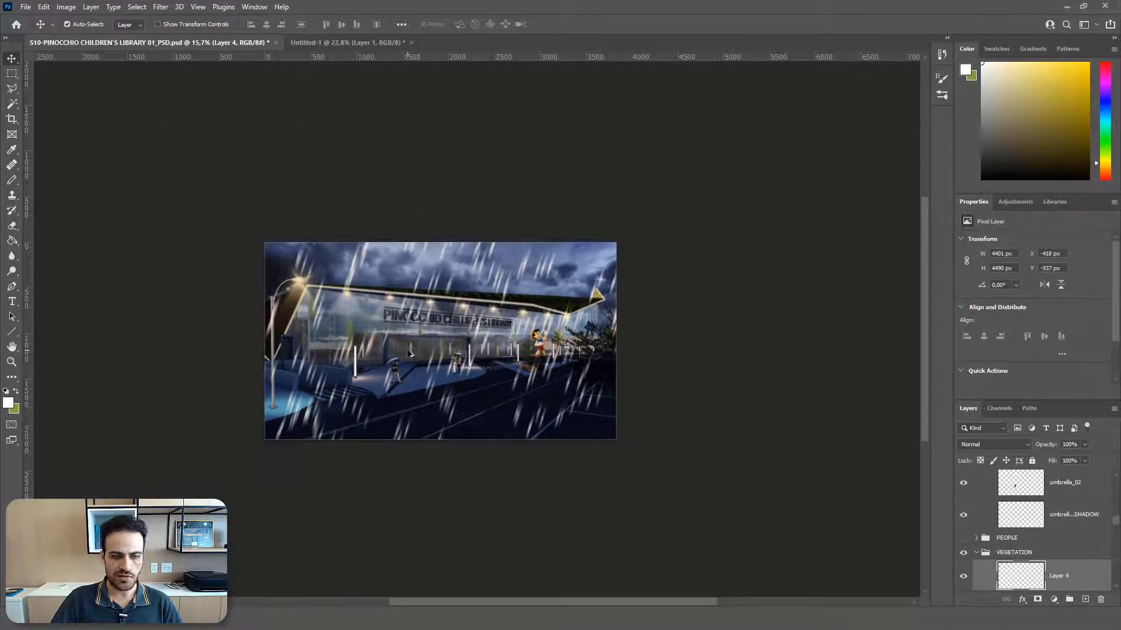
pyautogui.hotkey('ctrl', 't')
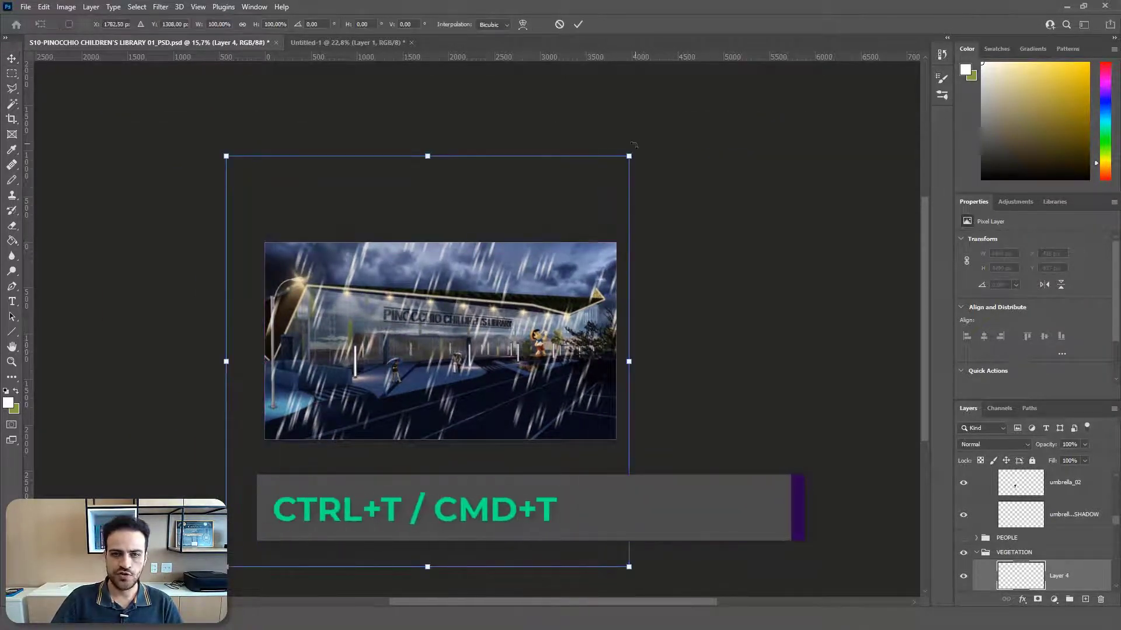
pyautogui.moveTo(630, 154); pyautogui.dragTo(448, 341)
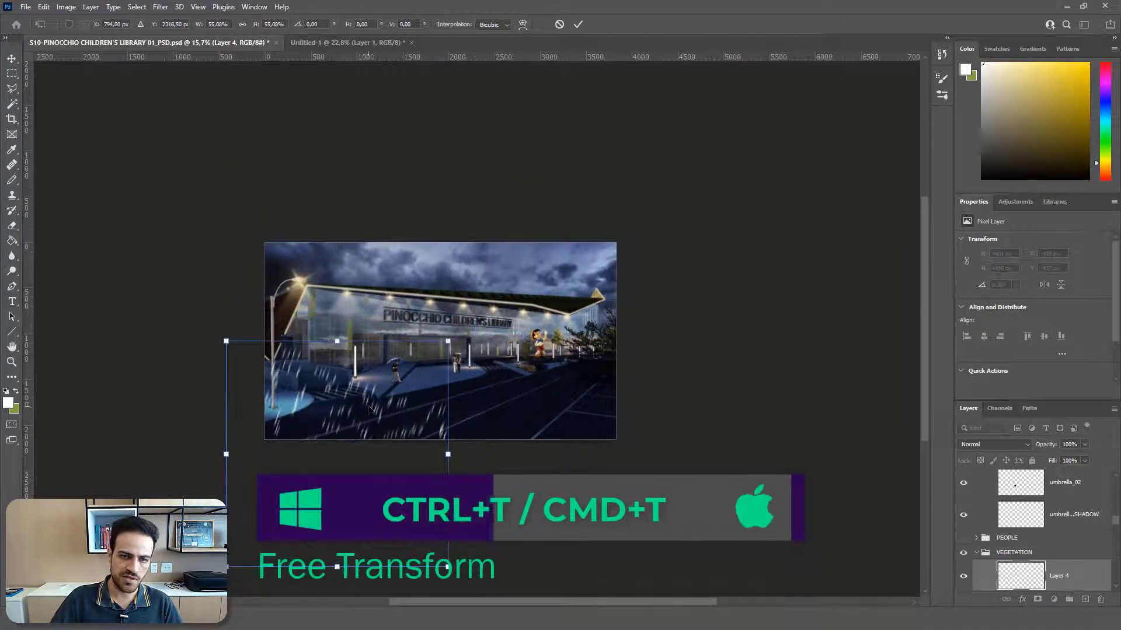
pyautogui.moveTo(371, 404); pyautogui.dragTo(394, 295)
pyautogui.scroll(6, 383, 327)
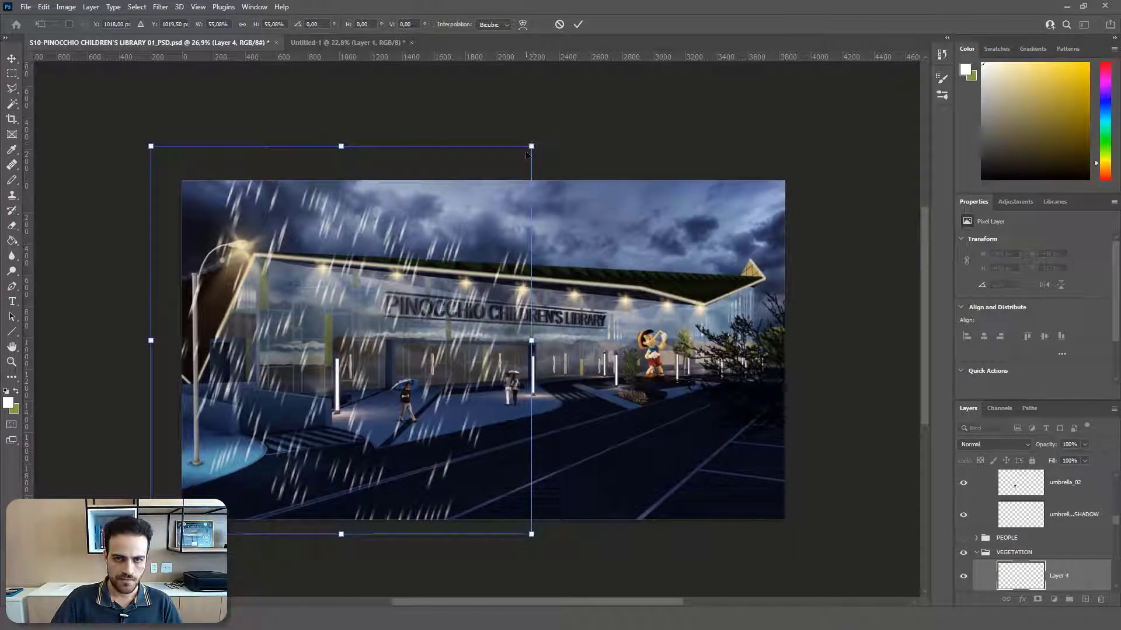
pyautogui.moveTo(527, 154)
pyautogui.mouseDown()
pyautogui.moveTo(573, 111)
pyautogui.moveTo(515, 161)
pyautogui.moveTo(538, 139)
pyautogui.mouseUp()
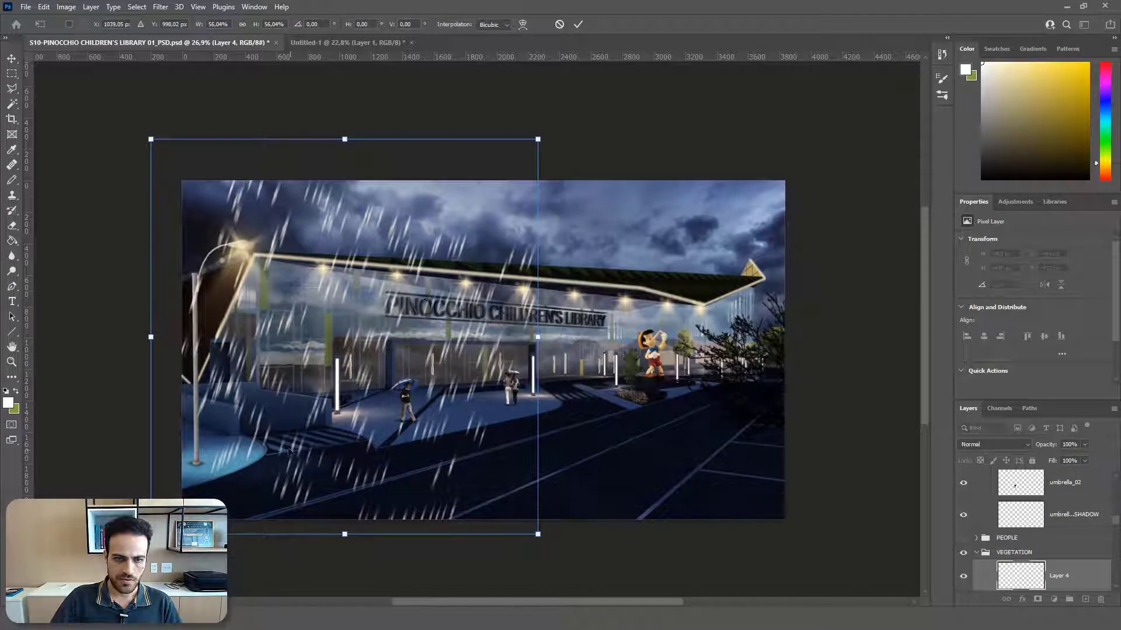
pyautogui.moveTo(289, 450); pyautogui.dragTo(234, 453)
pyautogui.press('Return')
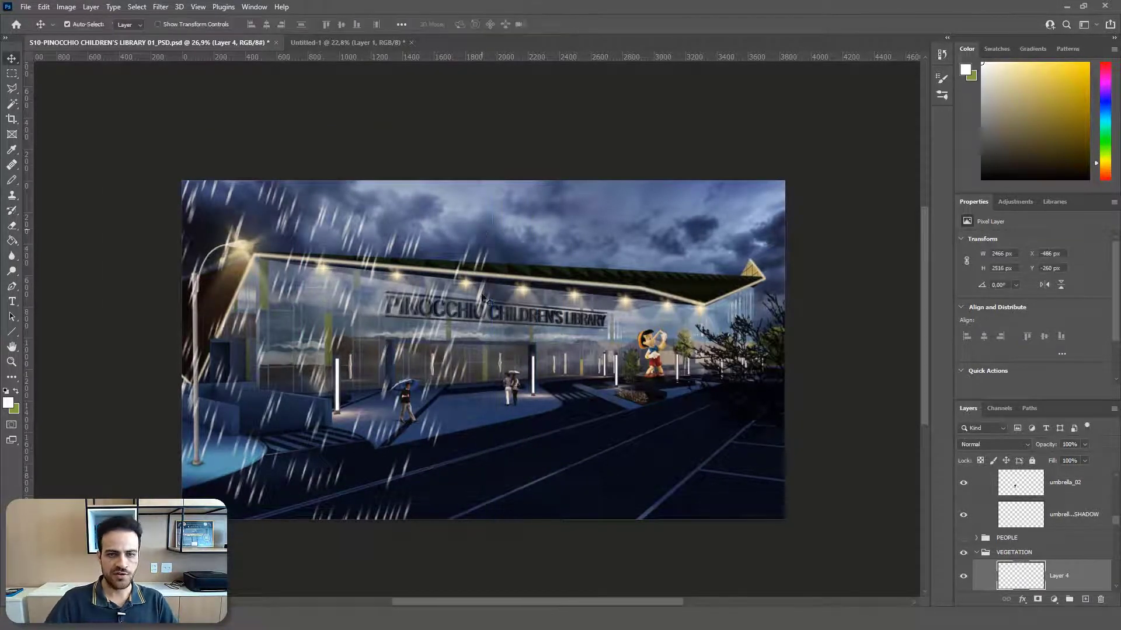
# Step: Move Layer 4 to the top of the layer stack and rename it RAIN
pyautogui.scroll(3, 435, 397)
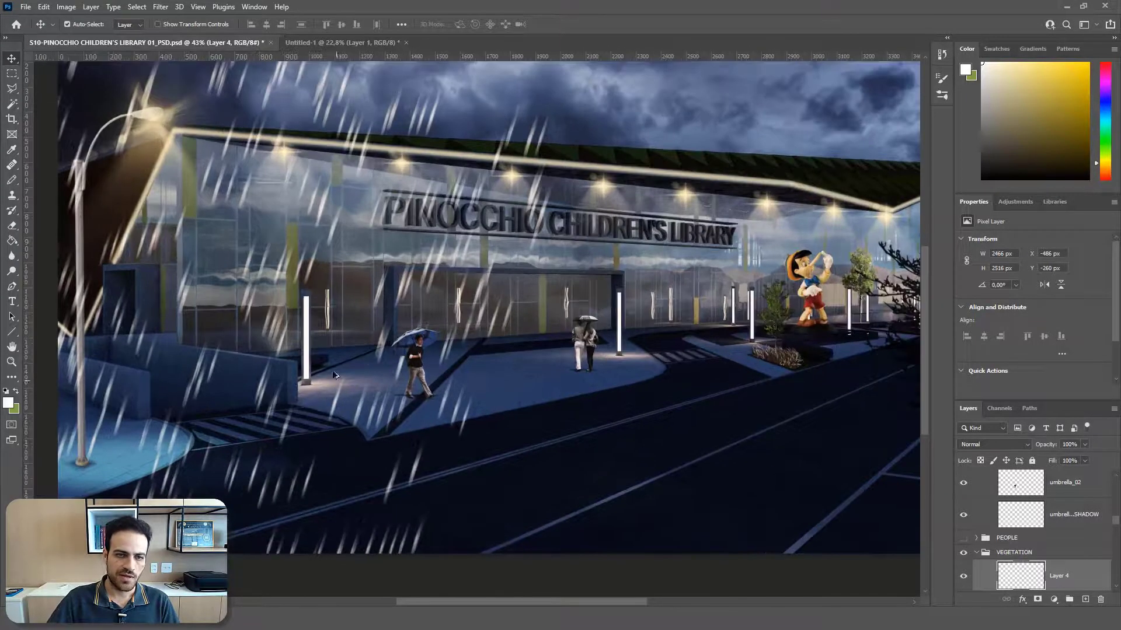
pyautogui.scroll(-3, 359, 403)
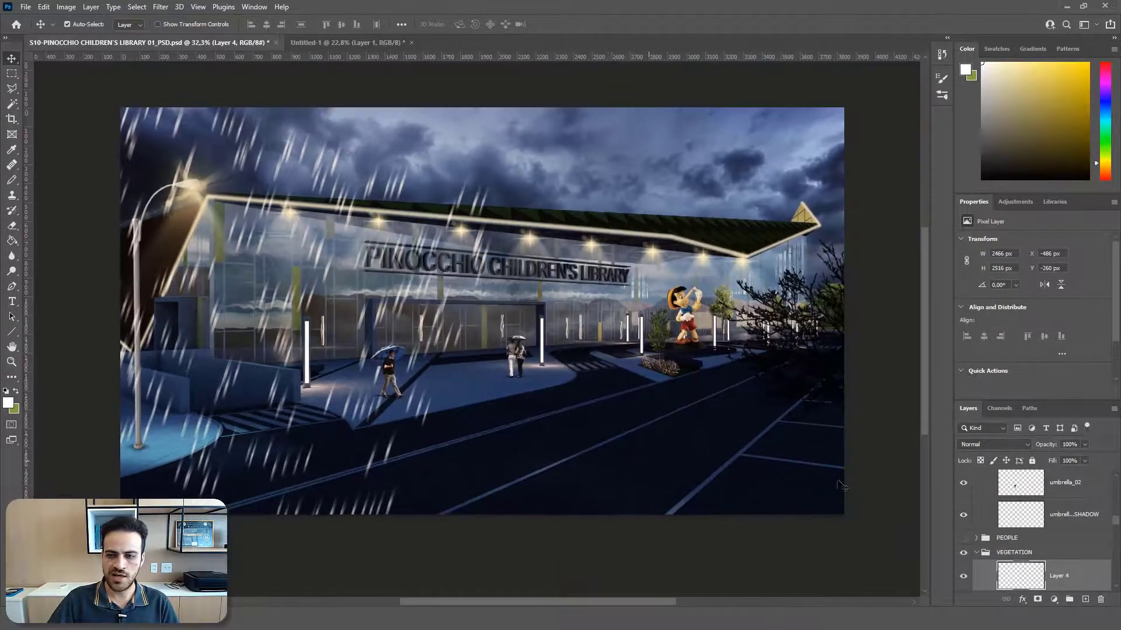
pyautogui.moveTo(1068, 586); pyautogui.dragTo(1059, 474)
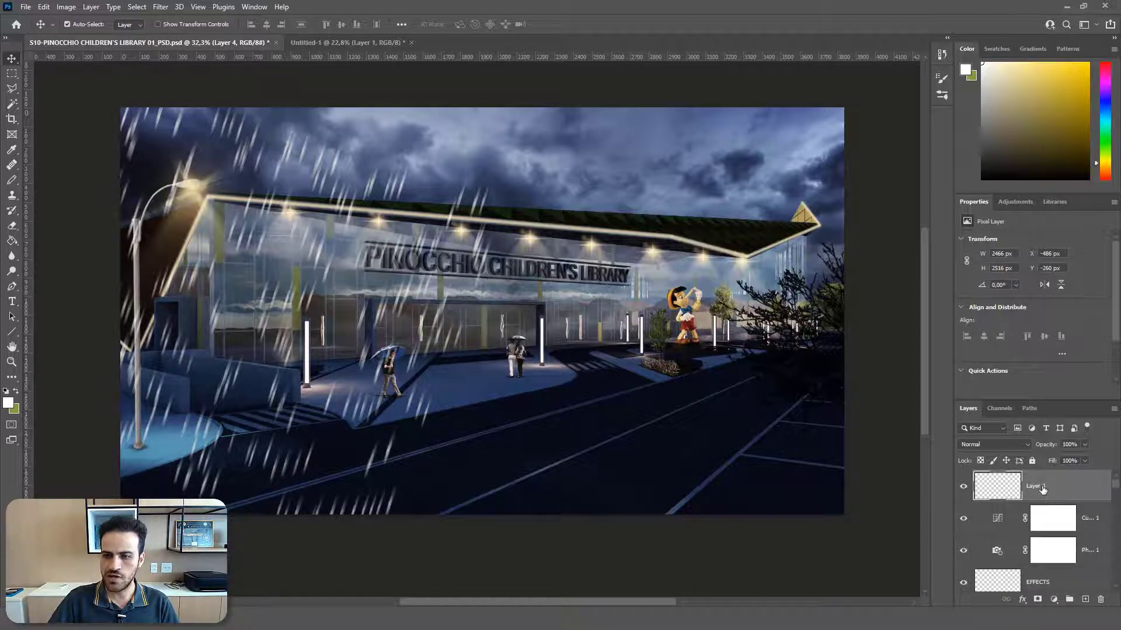
pyautogui.doubleClick(1043, 486)
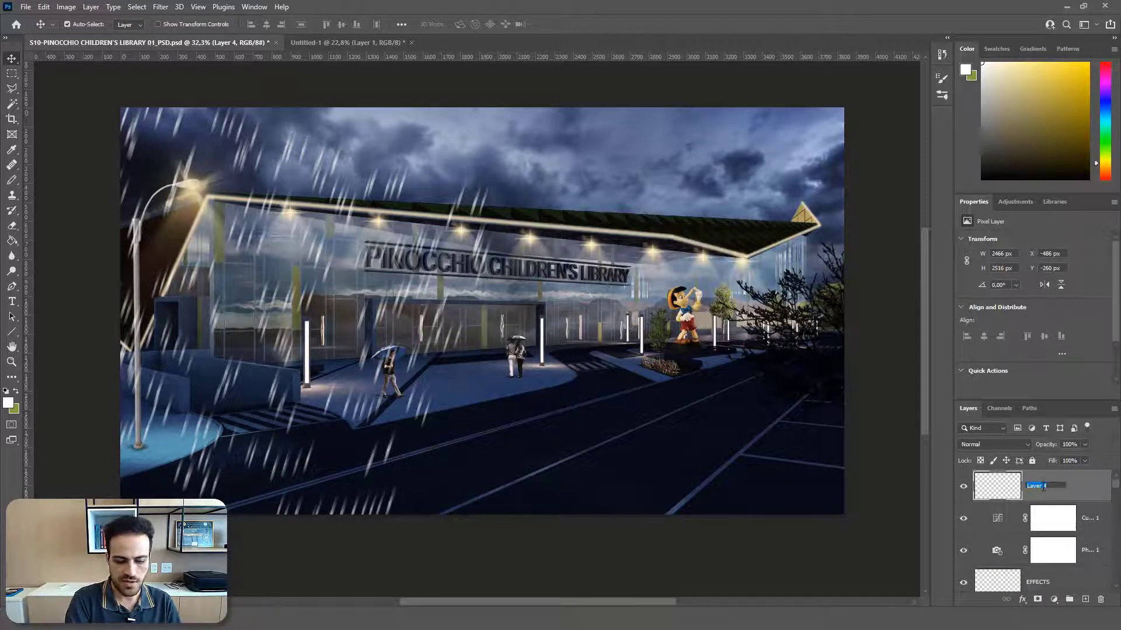
pyautogui.write('RAIN')
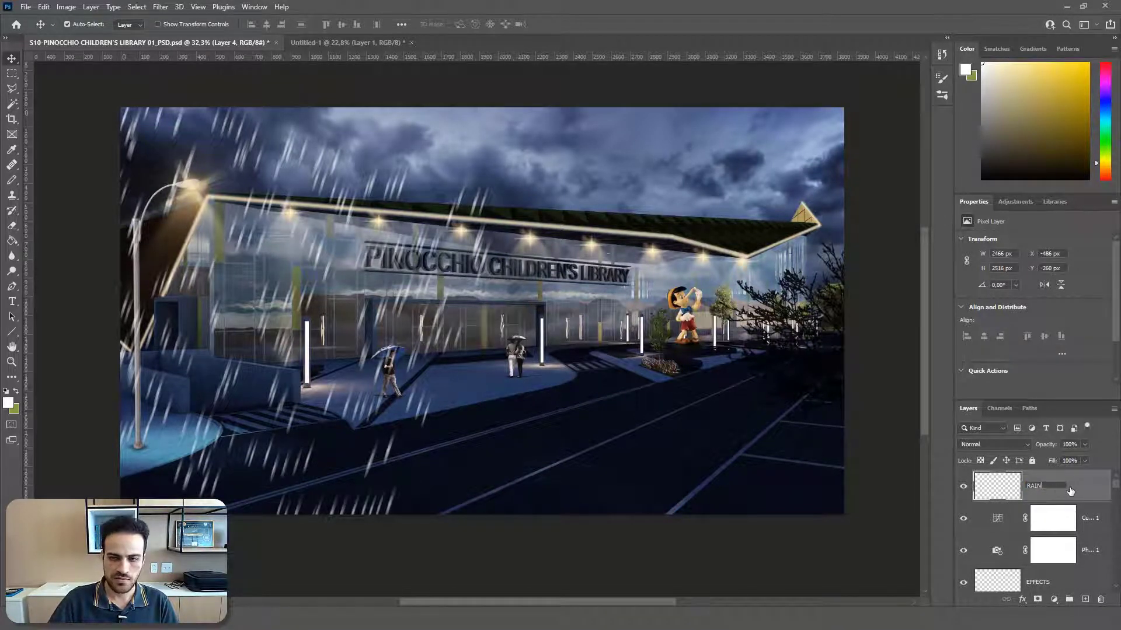
pyautogui.press('Return')
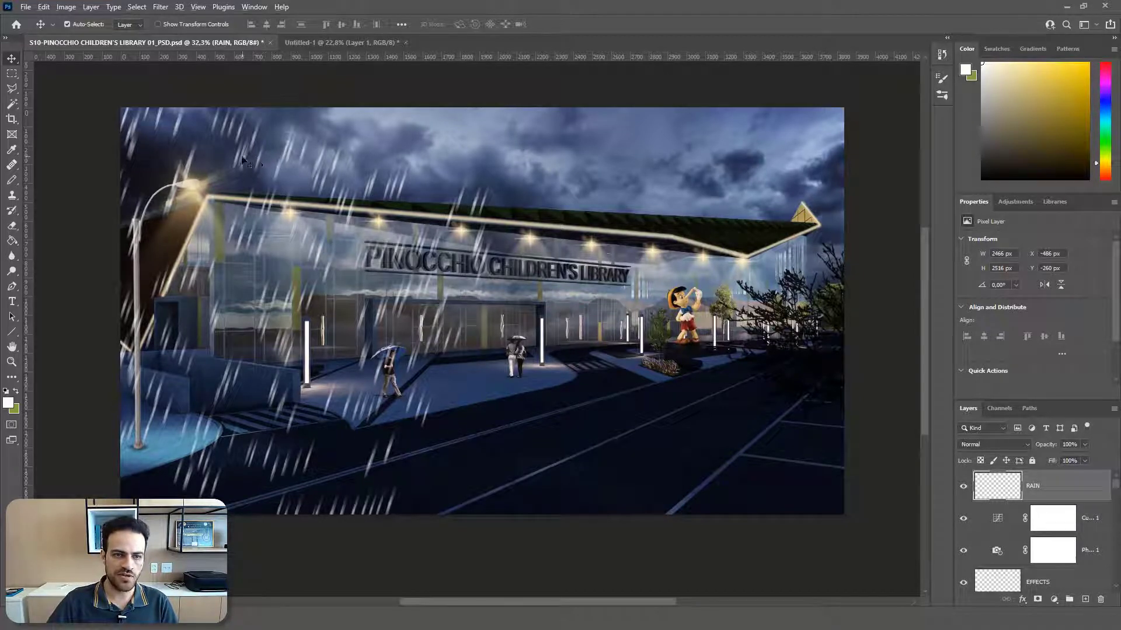
# Step: Duplicate the RAIN layer over the right half of the scene and set both rain layers' opacity to 58%
pyautogui.moveTo(247, 155); pyautogui.dragTo(655, 160)
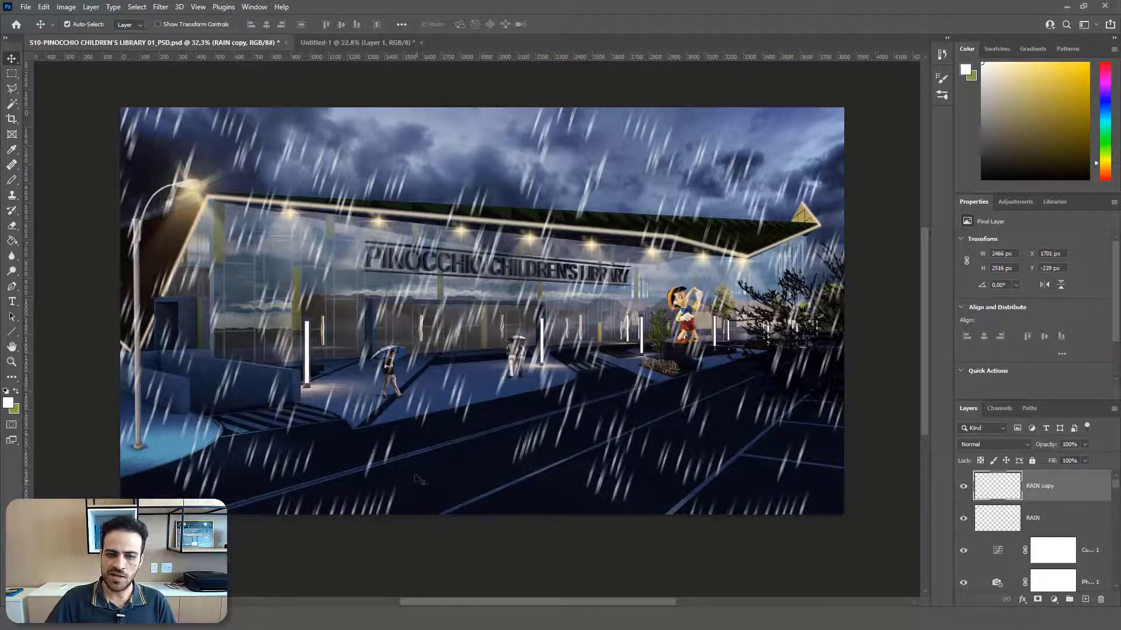
pyautogui.keyDown('shift'); pyautogui.click(1054, 519); pyautogui.keyUp('shift')
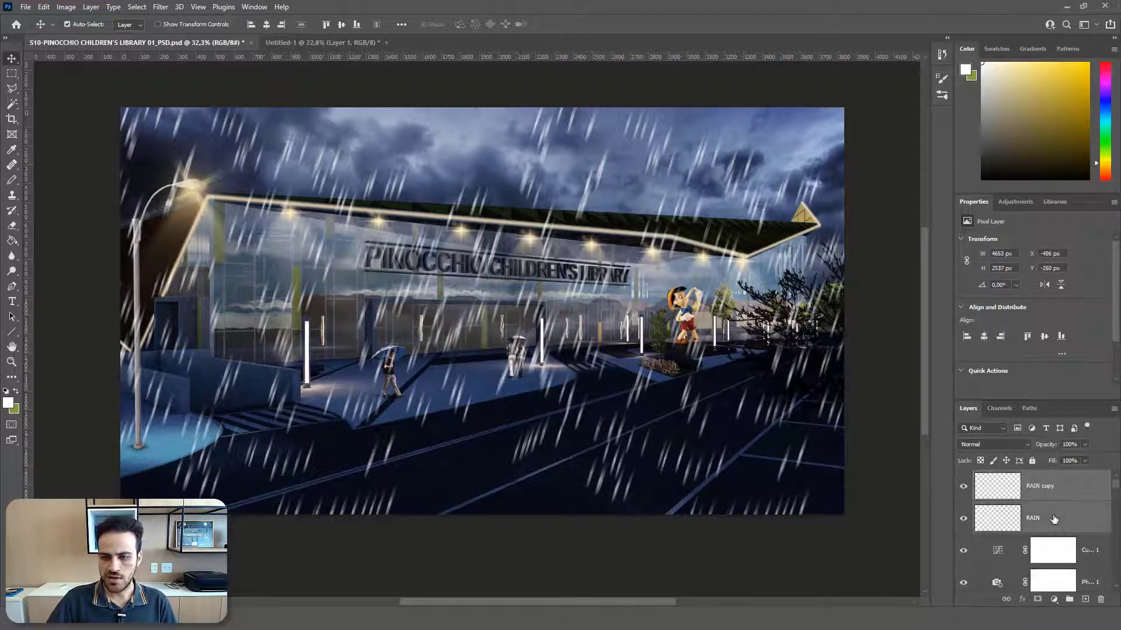
pyautogui.click(1084, 445)
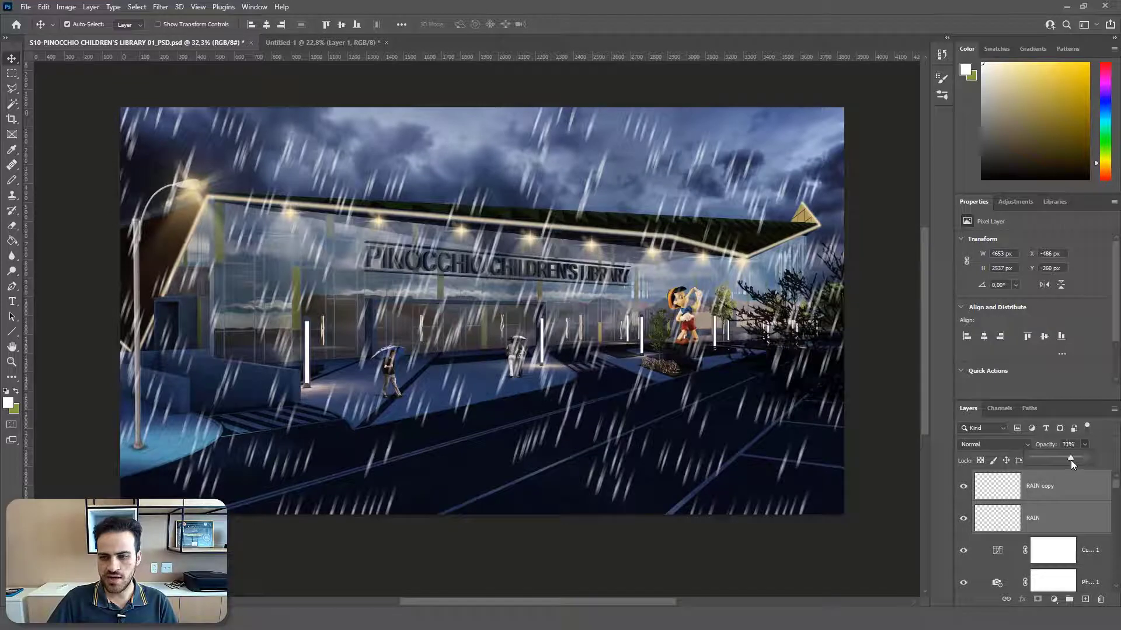
pyautogui.moveTo(1071, 460); pyautogui.dragTo(1062, 458)
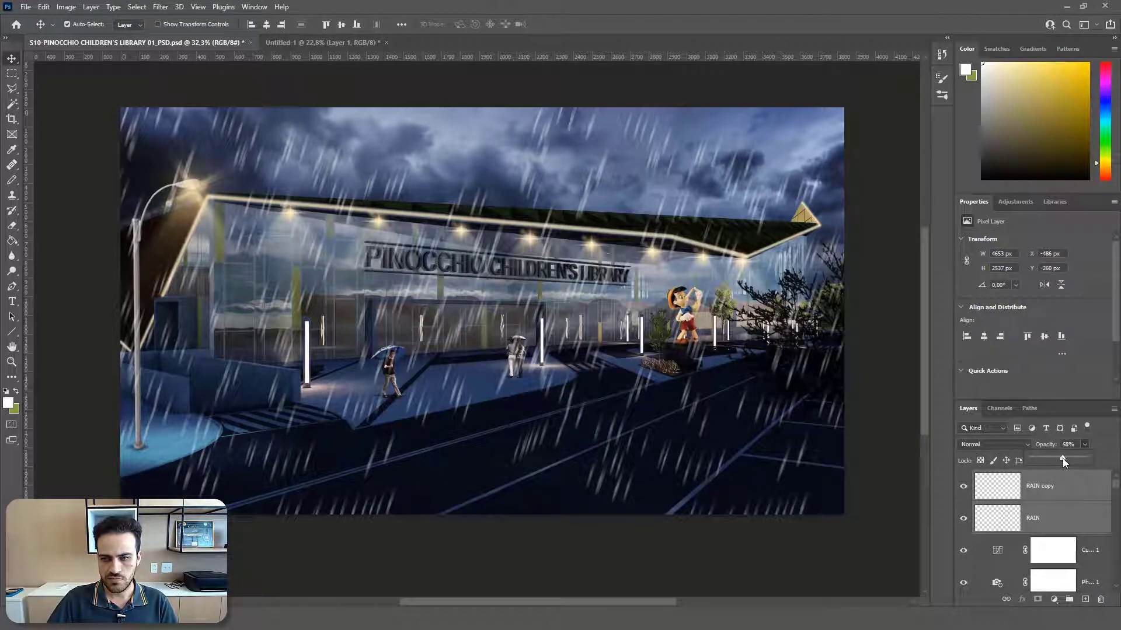
# Step: Duplicate RAIN copy, scale the duplicate to about 61%, place it over the central foreground, and set its opacity to 27%
pyautogui.click(1061, 497)
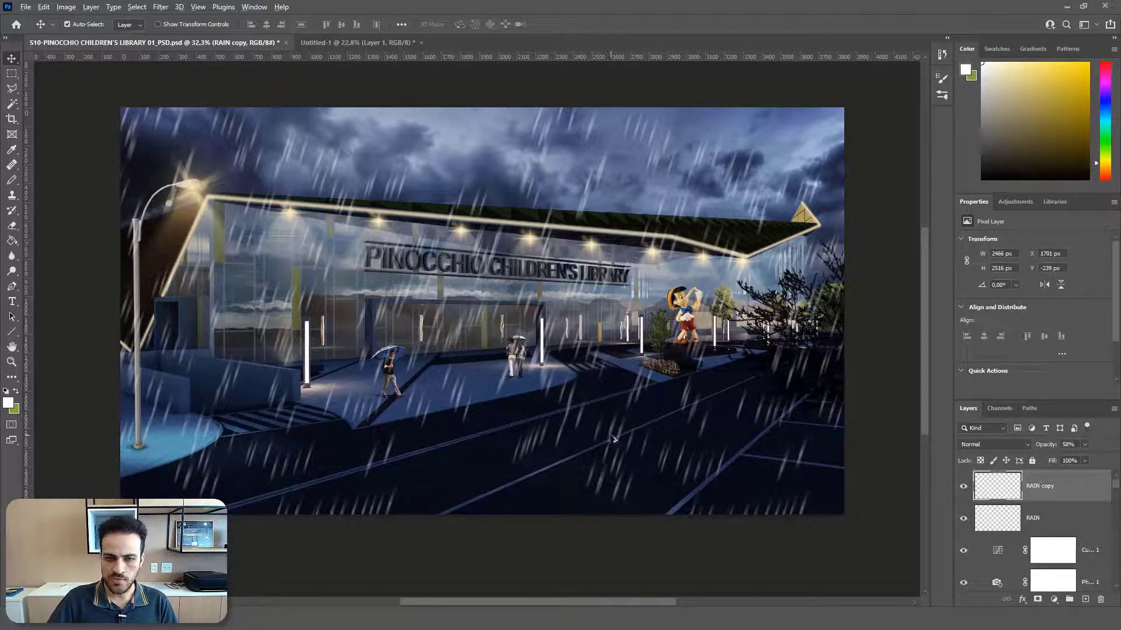
pyautogui.moveTo(613, 439); pyautogui.dragTo(440, 485)
pyautogui.hotkey('ctrl', 't')
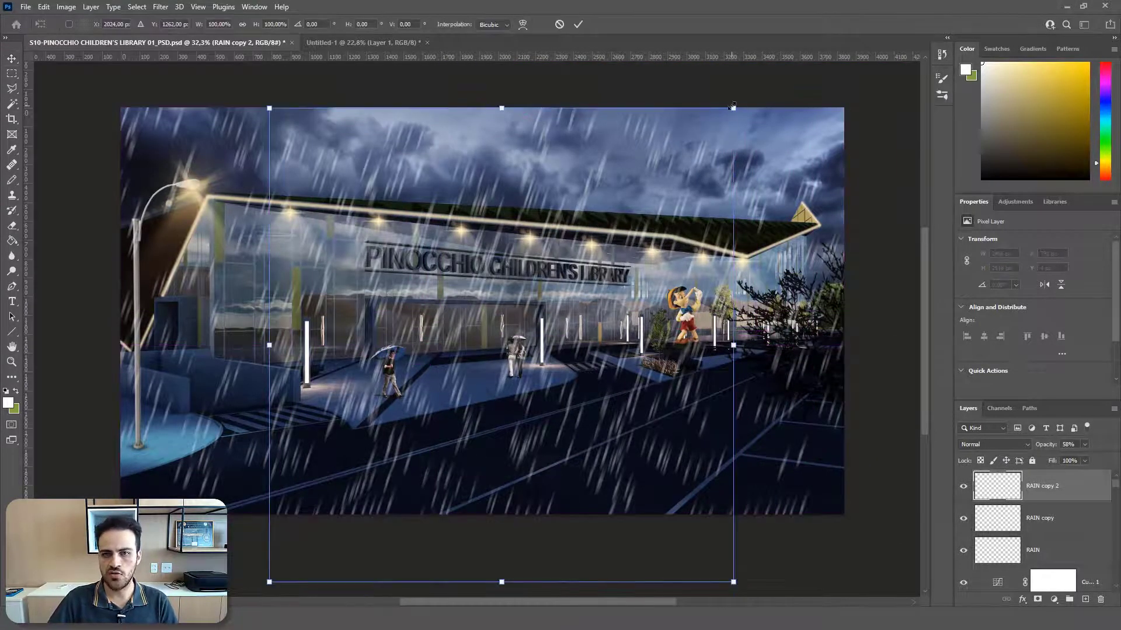
pyautogui.moveTo(733, 108); pyautogui.dragTo(555, 298)
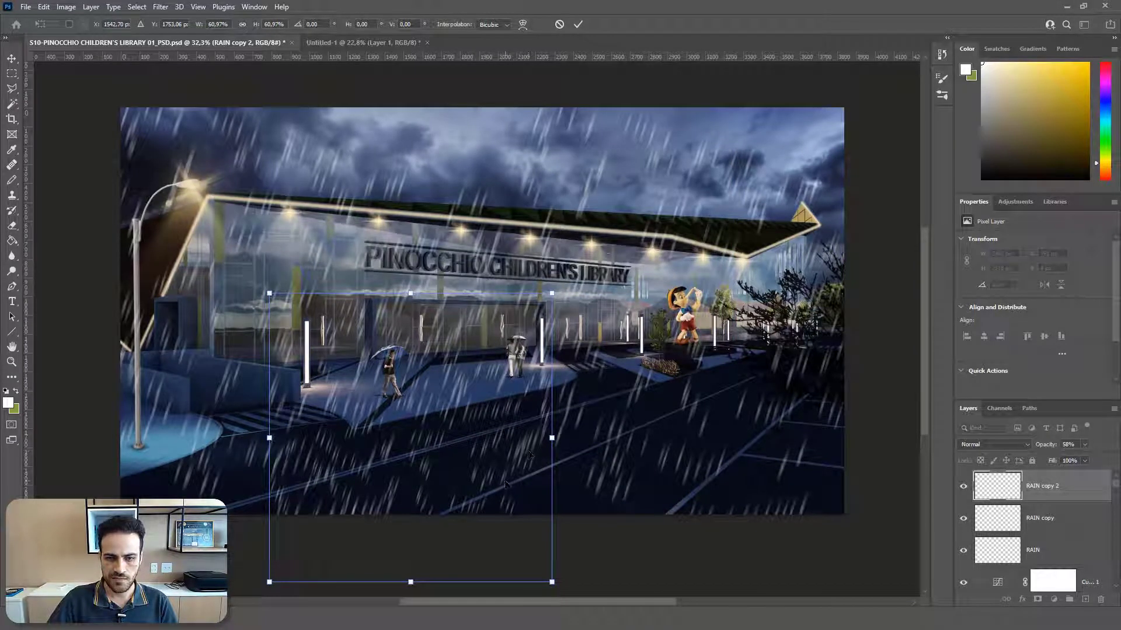
pyautogui.moveTo(506, 484); pyautogui.dragTo(575, 470)
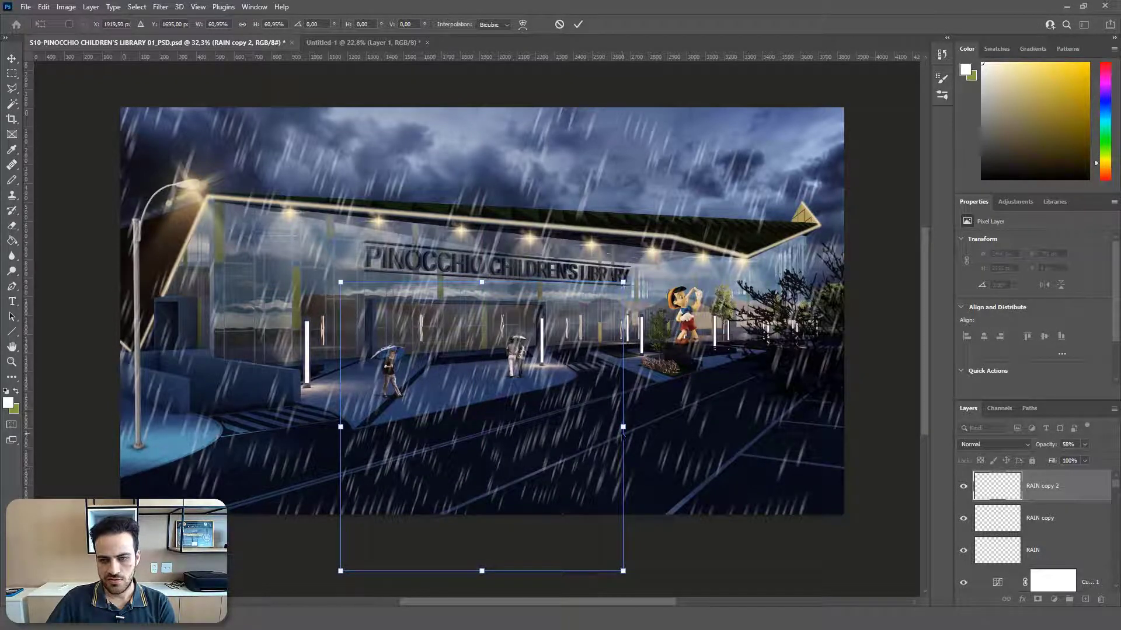
pyautogui.press('Return')
pyautogui.moveTo(1084, 444); pyautogui.dragTo(1070, 457)
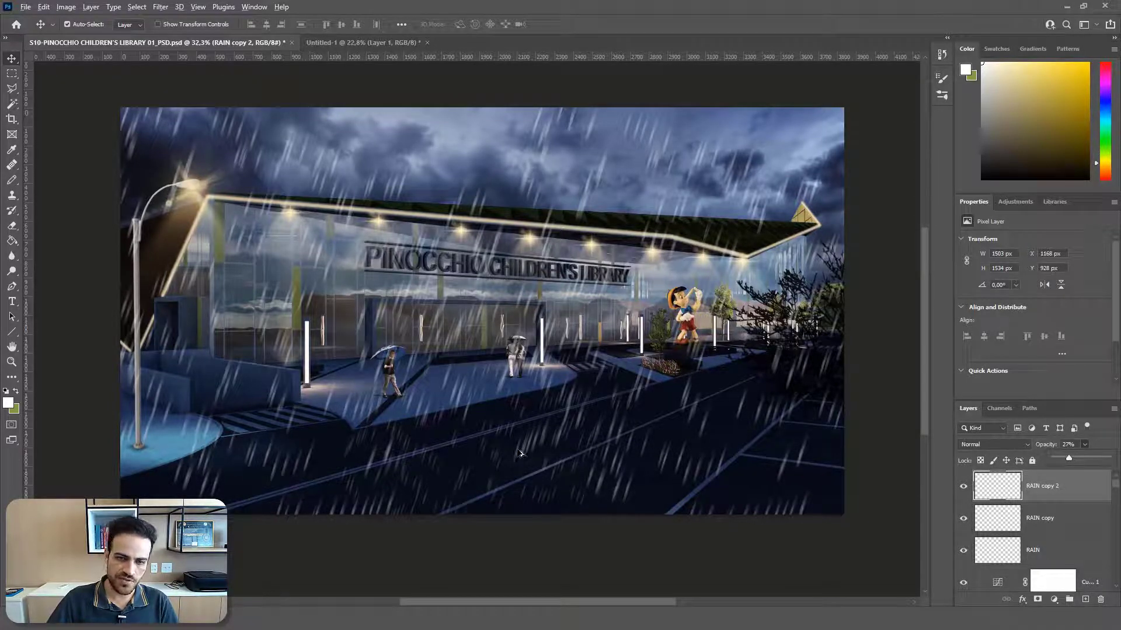
# Step: Duplicate the smaller, fainter RAIN copy 2 streaks over the left foreground of the scene
pyautogui.moveTo(520, 453); pyautogui.dragTo(513, 451)
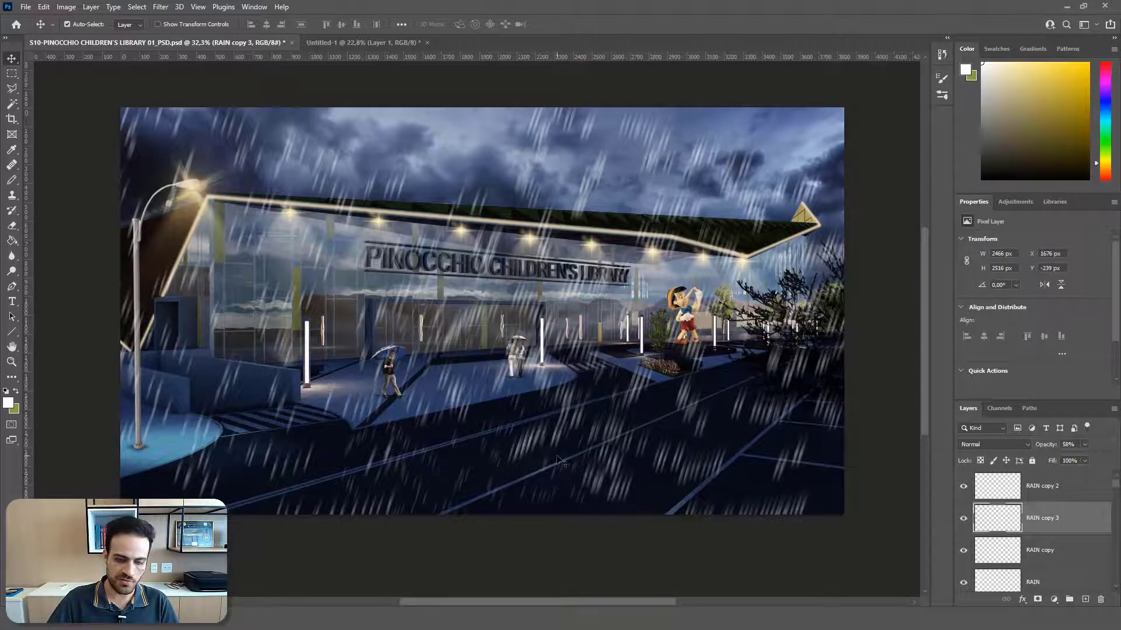
pyautogui.hotkey('ctrl', 'z')
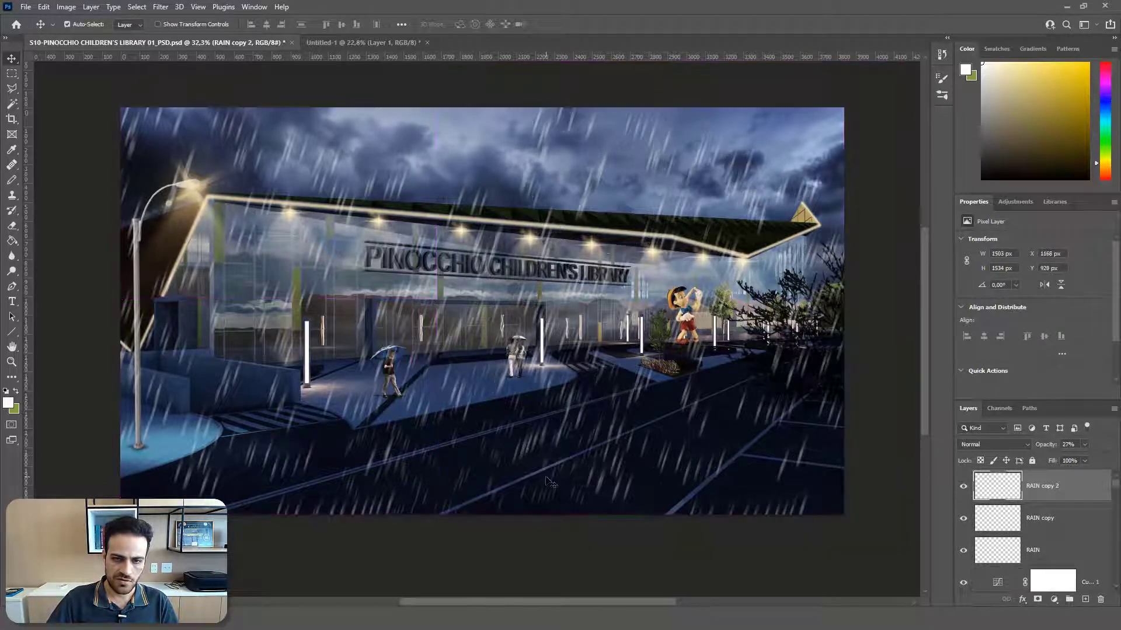
pyautogui.scroll(3, 467, 519)
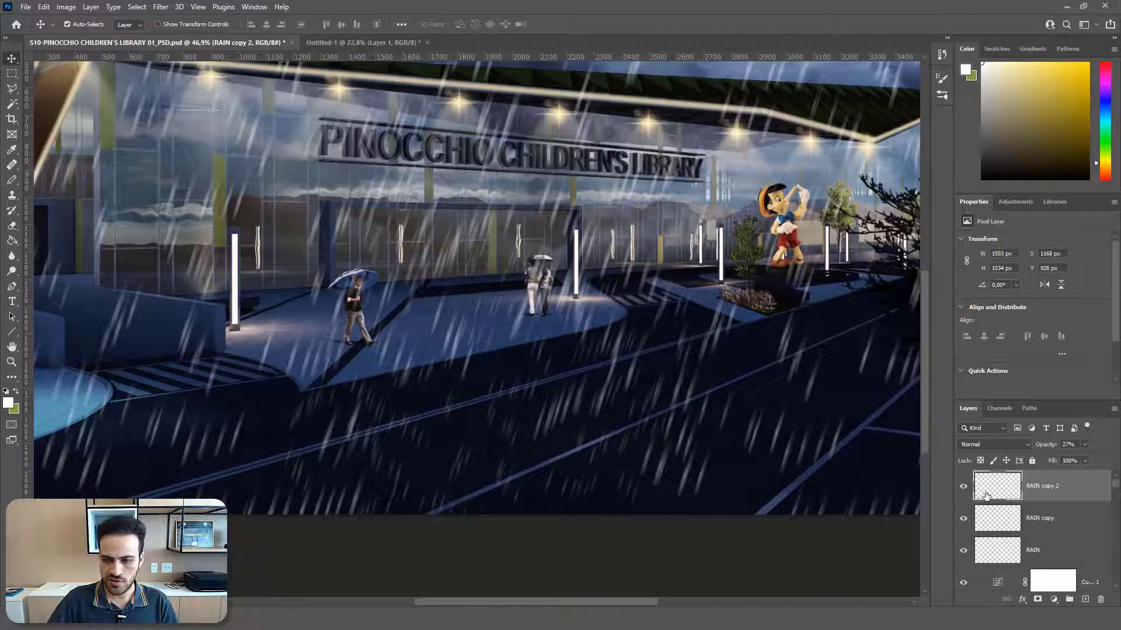
pyautogui.scroll(-2, 442, 482)
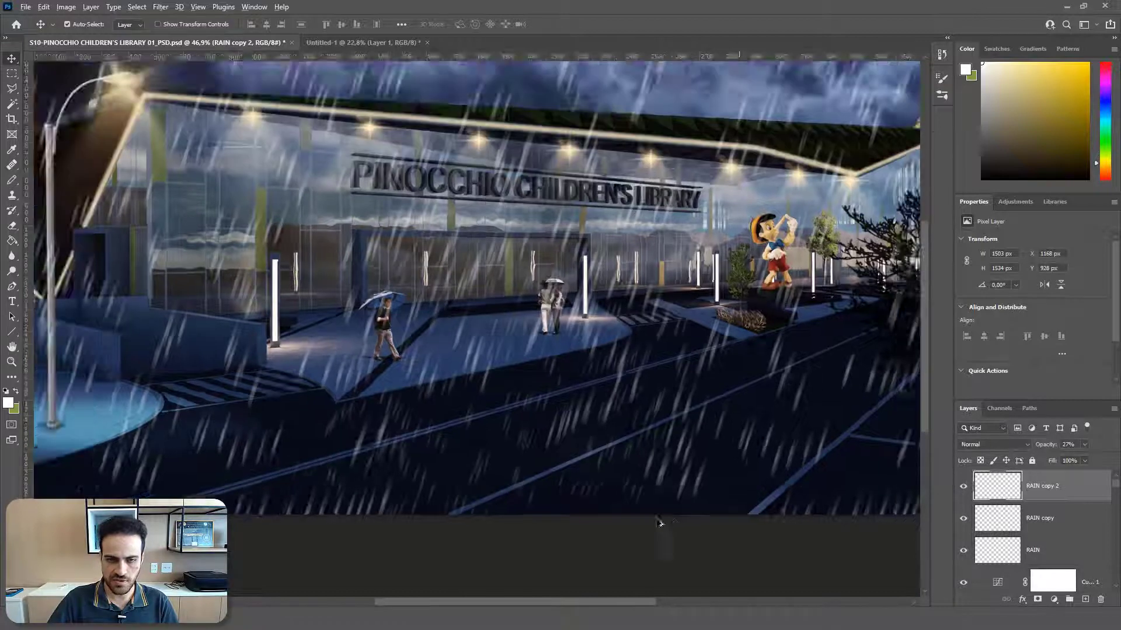
pyautogui.scroll(1, 495, 463)
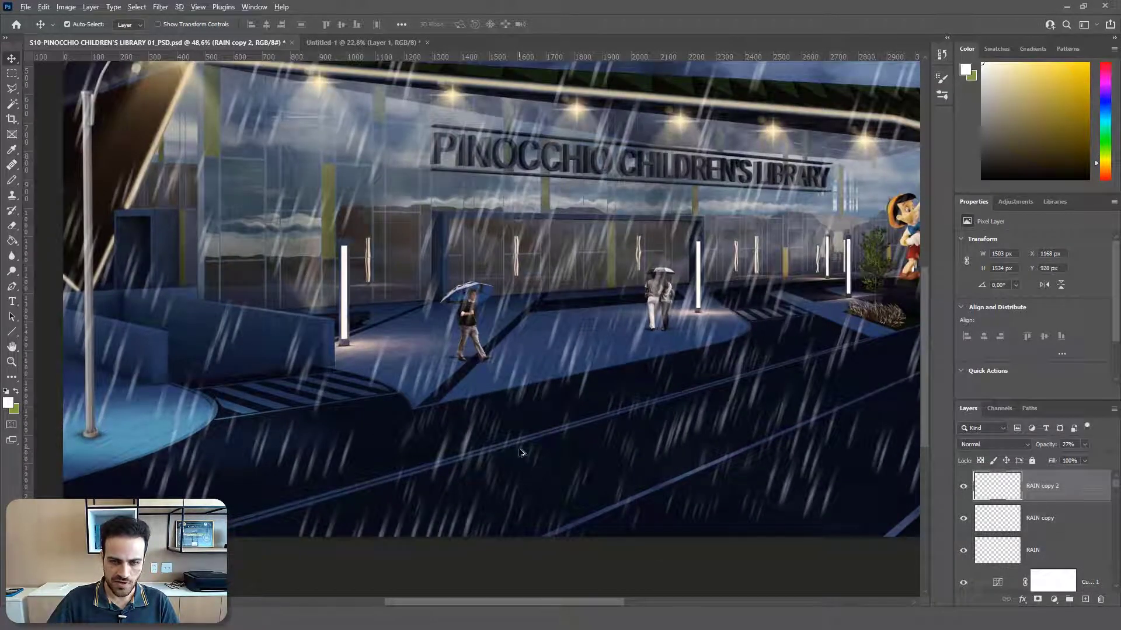
pyautogui.moveTo(522, 454); pyautogui.dragTo(114, 426)
pyautogui.scroll(1, 251, 418)
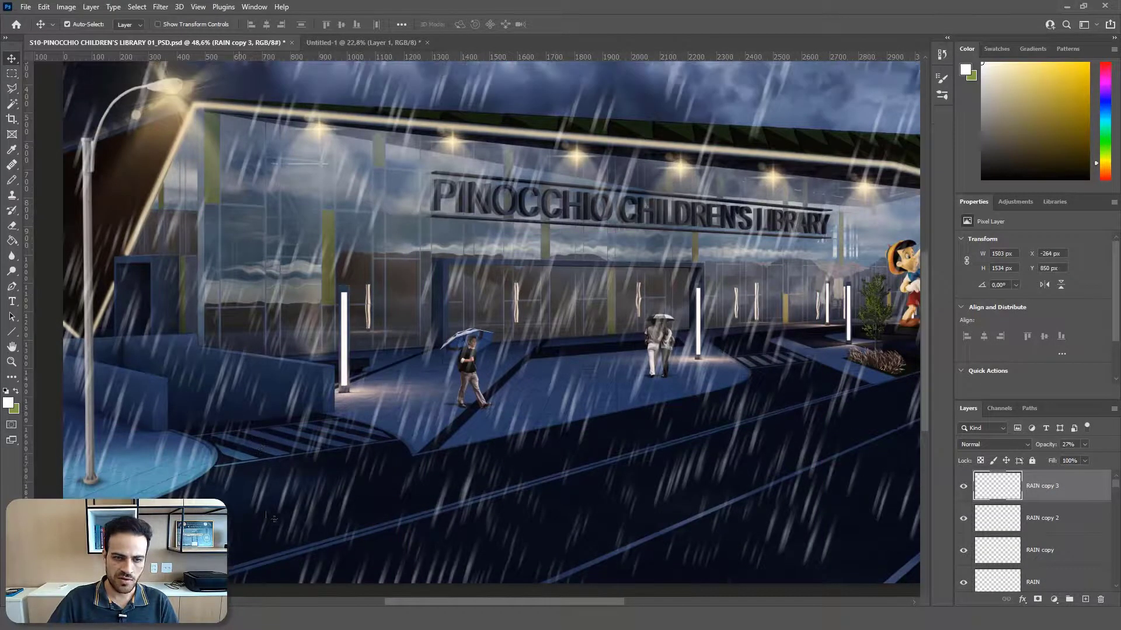
# Step: Duplicate RAIN copy 2 and RAIN copy 3 together and place the duplicates over the sky and upper building
pyautogui.keyDown('shift'); pyautogui.click(1061, 529); pyautogui.keyUp('shift')
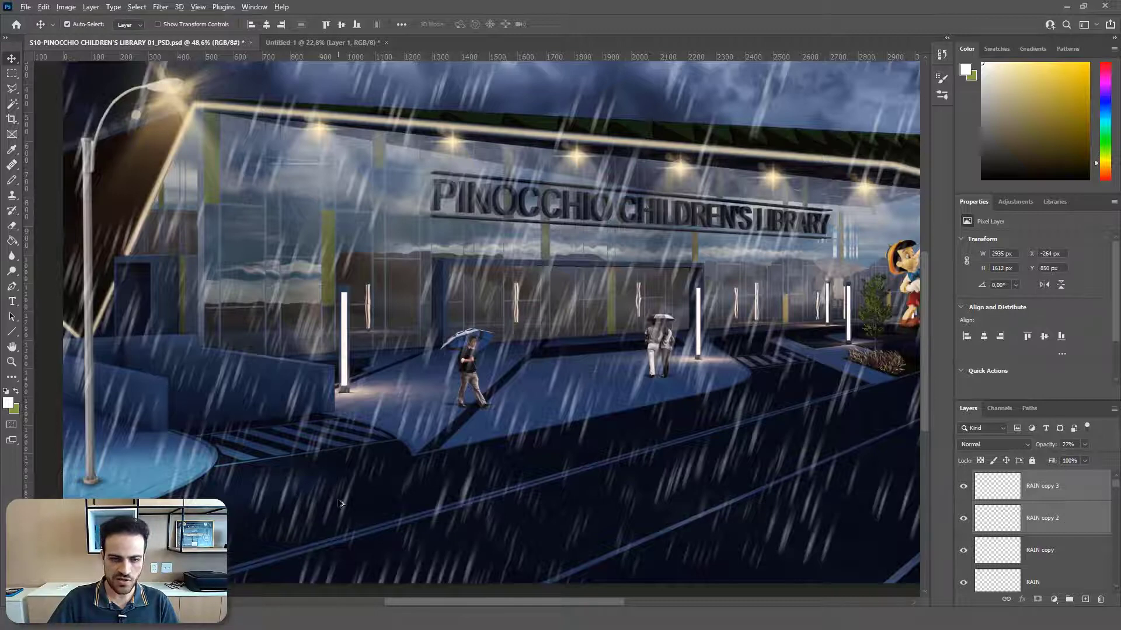
pyautogui.moveTo(300, 487); pyautogui.dragTo(353, 139)
pyautogui.scroll(4, 354, 139)
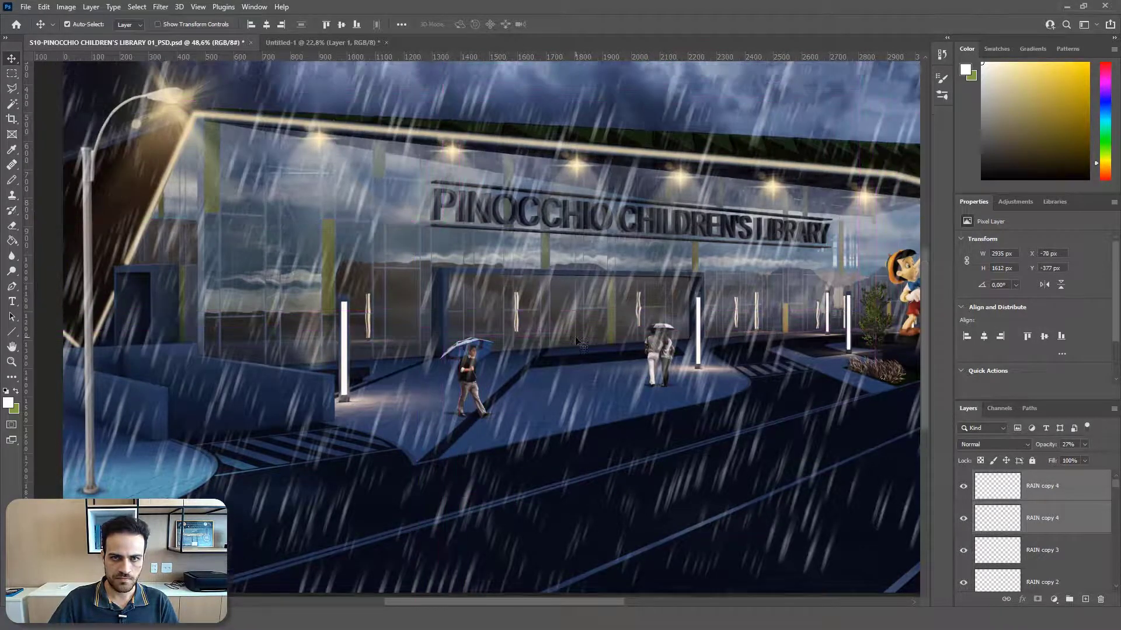
pyautogui.scroll(-6, 434, 302)
pyautogui.scroll(3, 437, 305)
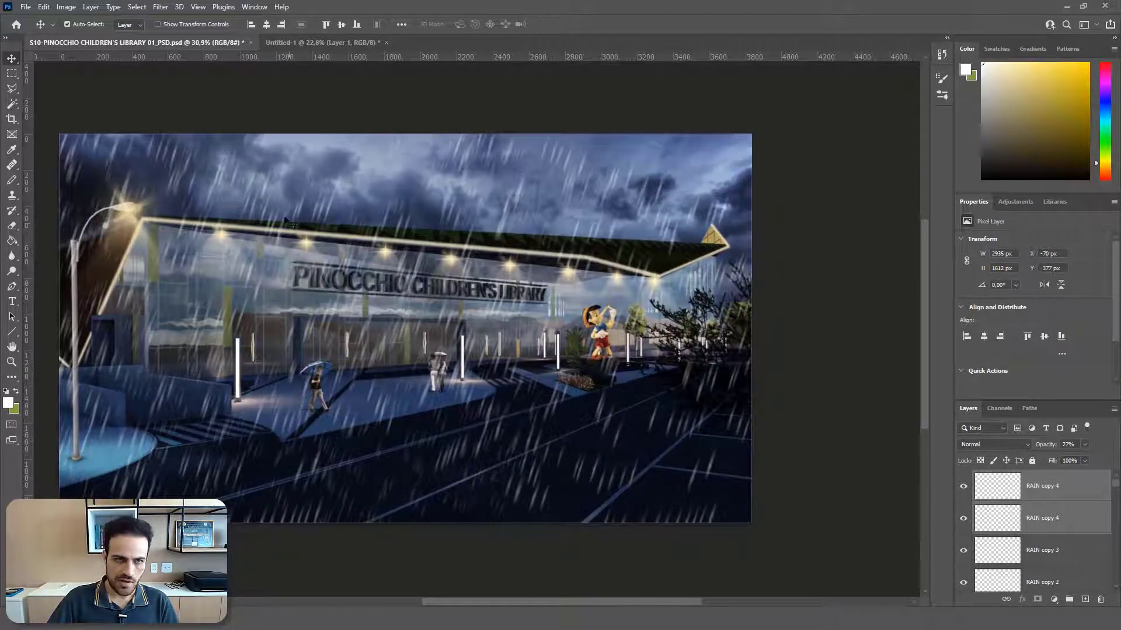
# Step: Duplicate RAIN copy 3 and the uppermost RAIN copy 4 together and place the duplicates over the scene's right side
pyautogui.moveTo(130, 153); pyautogui.dragTo(624, 292)
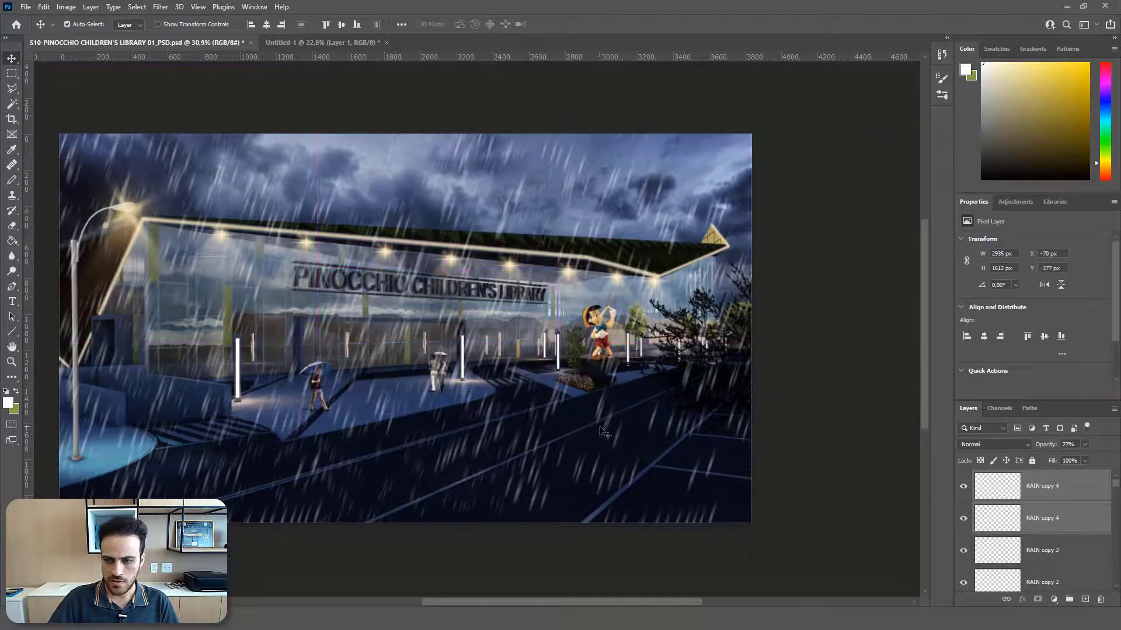
pyautogui.click(1040, 536)
pyautogui.click(1091, 480)
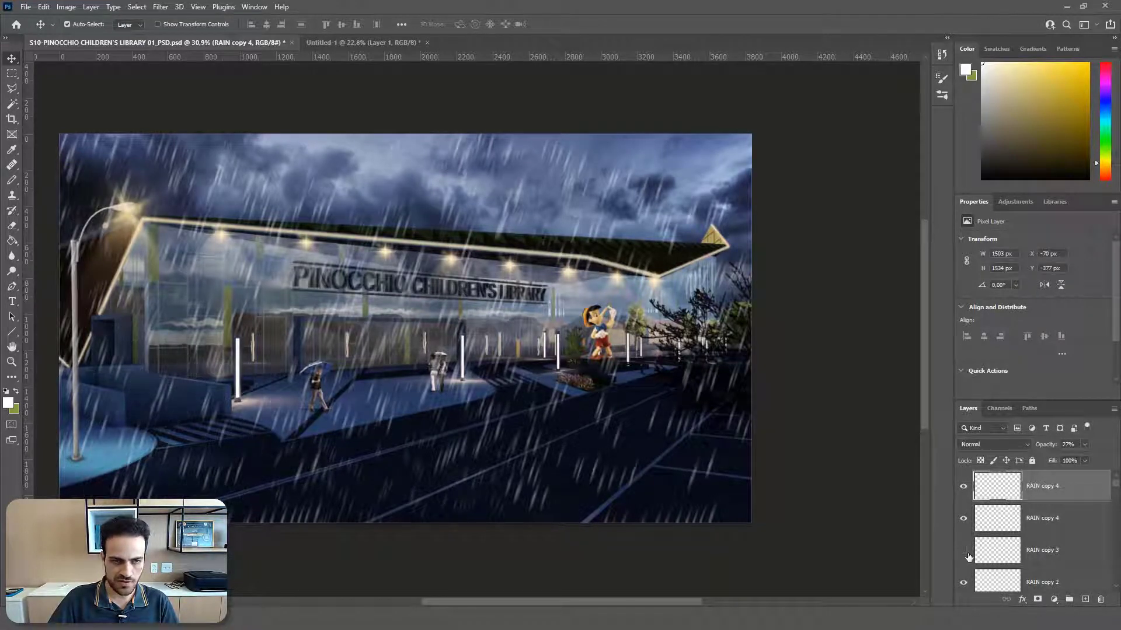
pyautogui.click(1058, 555)
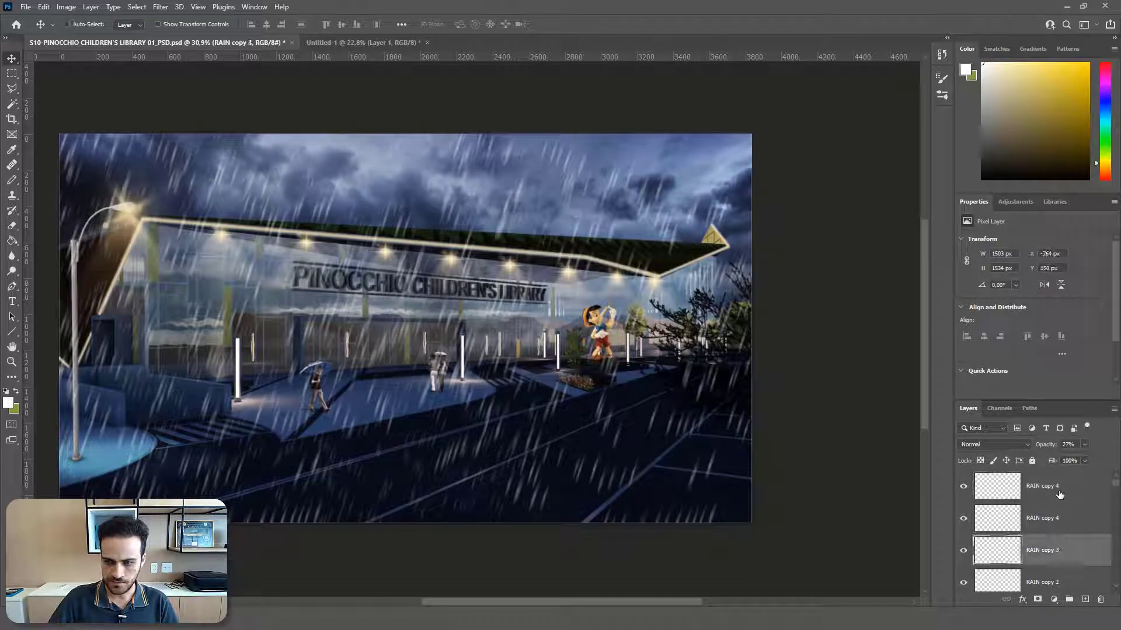
pyautogui.keyDown('ctrl'); pyautogui.click(1060, 495); pyautogui.keyUp('ctrl')
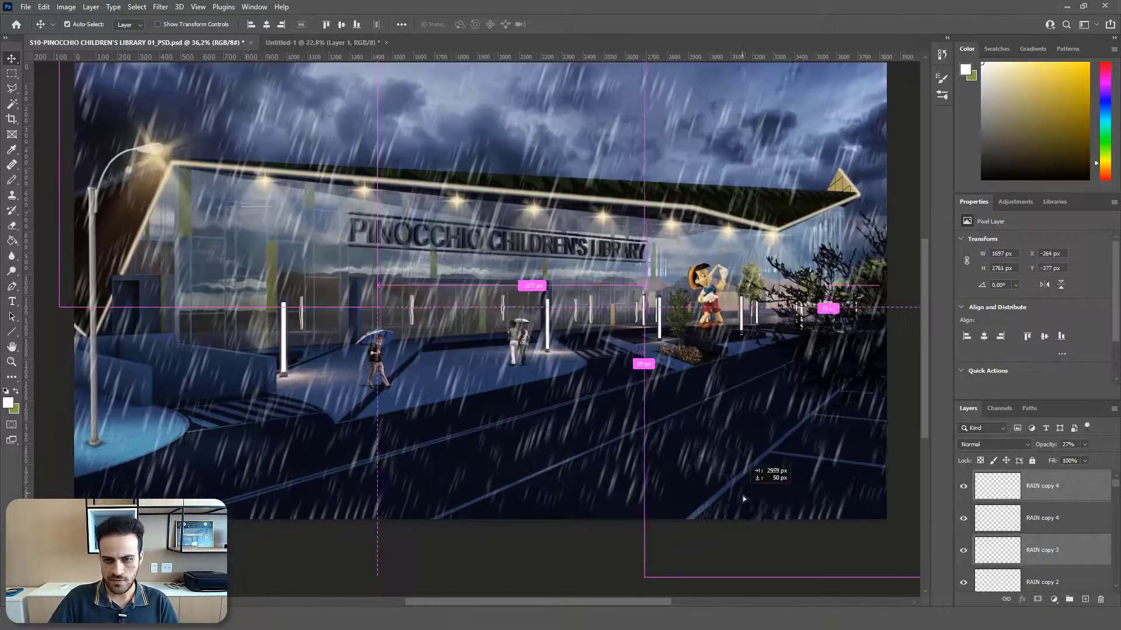
pyautogui.moveTo(743, 497); pyautogui.dragTo(748, 519)
pyautogui.scroll(-7, 496, 457)
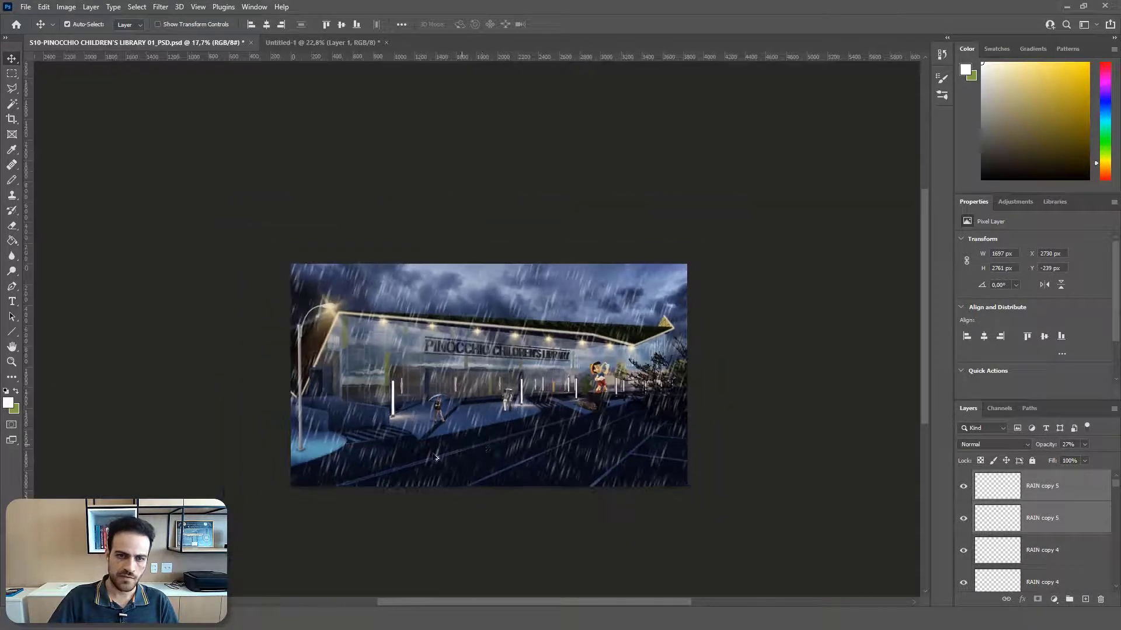
# Step: Set the opacity of the two selected RAIN copy 5 layers to 17% and deselect all layers
pyautogui.scroll(6, 437, 457)
pyautogui.scroll(-2, 387, 456)
pyautogui.scroll(1, 539, 367)
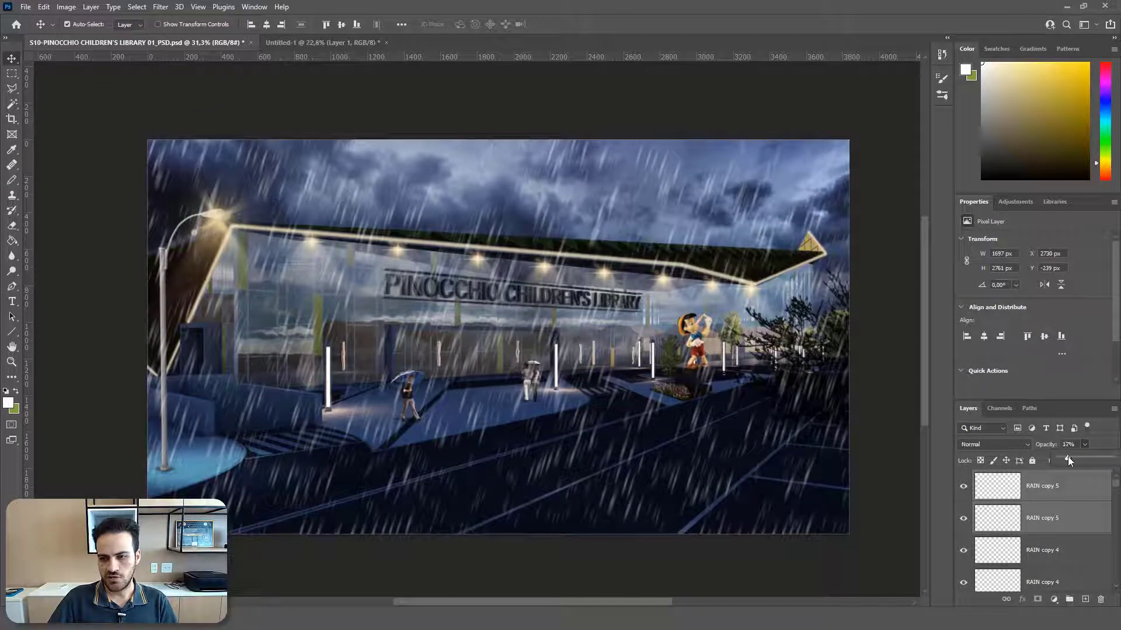
pyautogui.click(887, 432)
pyautogui.click(888, 432)
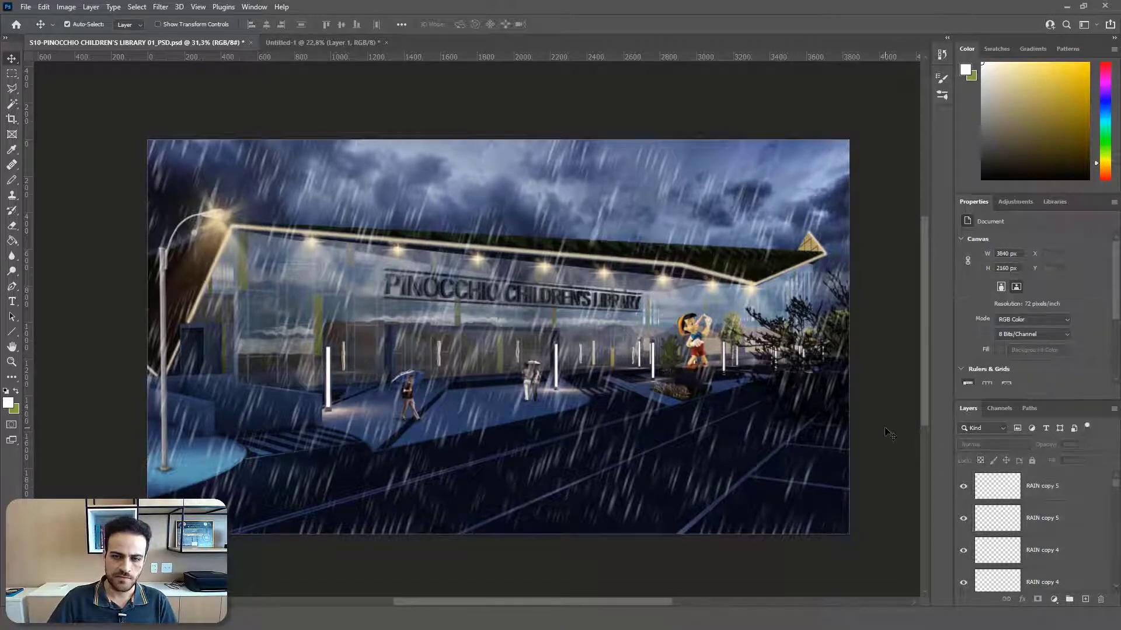
pyautogui.scroll(3, 846, 414)
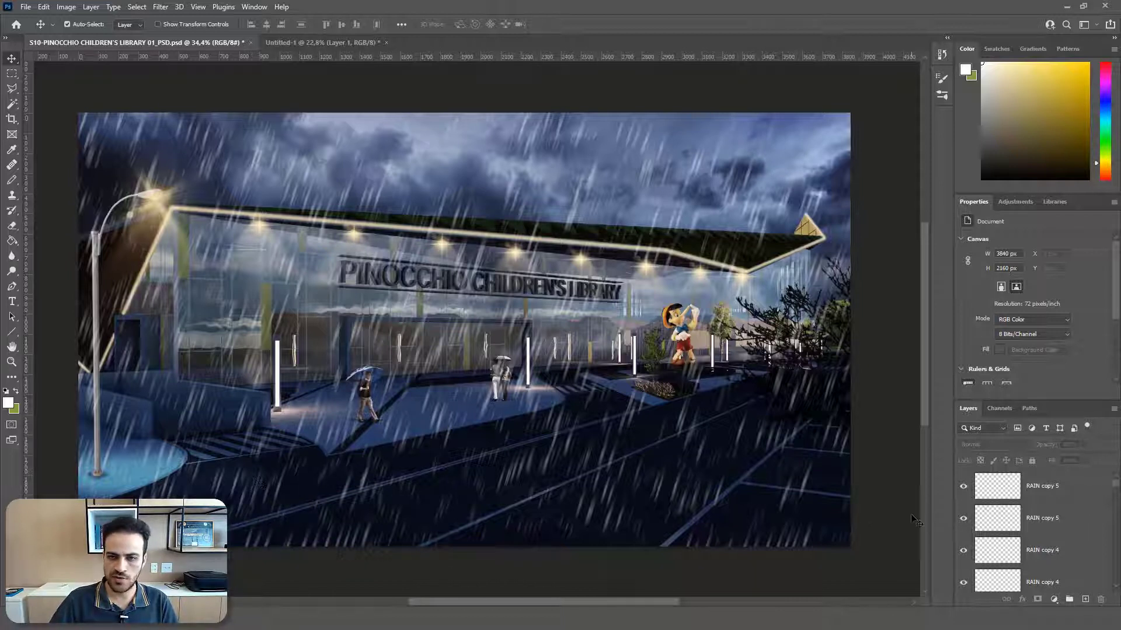
# Step: Find the original RAIN layer among the rain layers and toggle its visibility to check which streaks it contributes
pyautogui.click(1037, 494)
pyautogui.scroll(-1, 1055, 541)
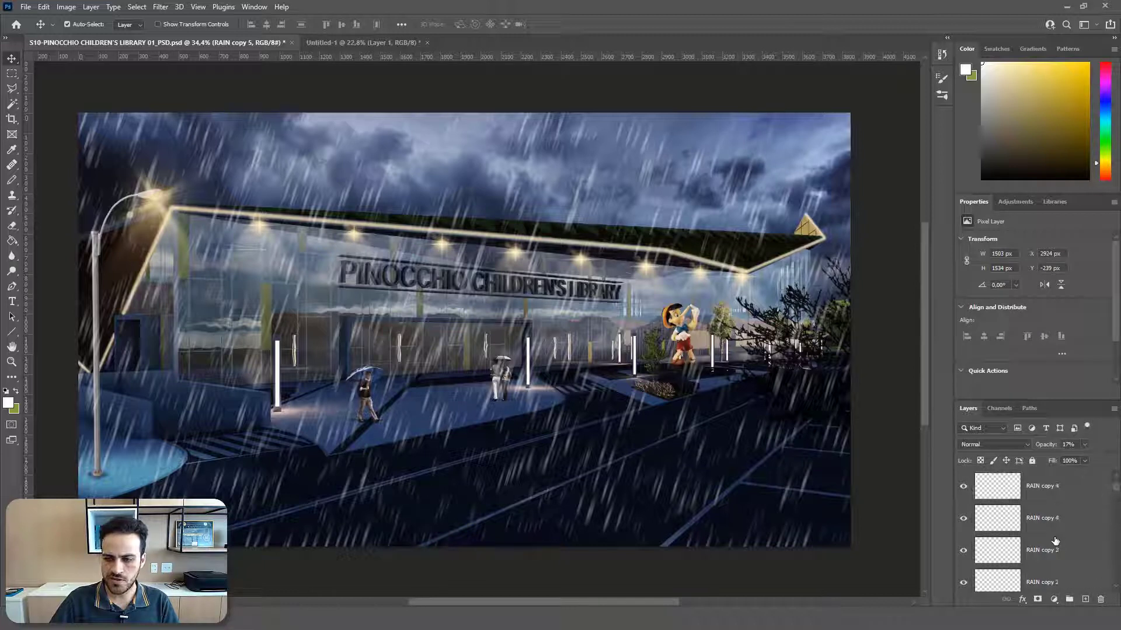
pyautogui.scroll(1, 1055, 541)
pyautogui.scroll(-3, 1059, 549)
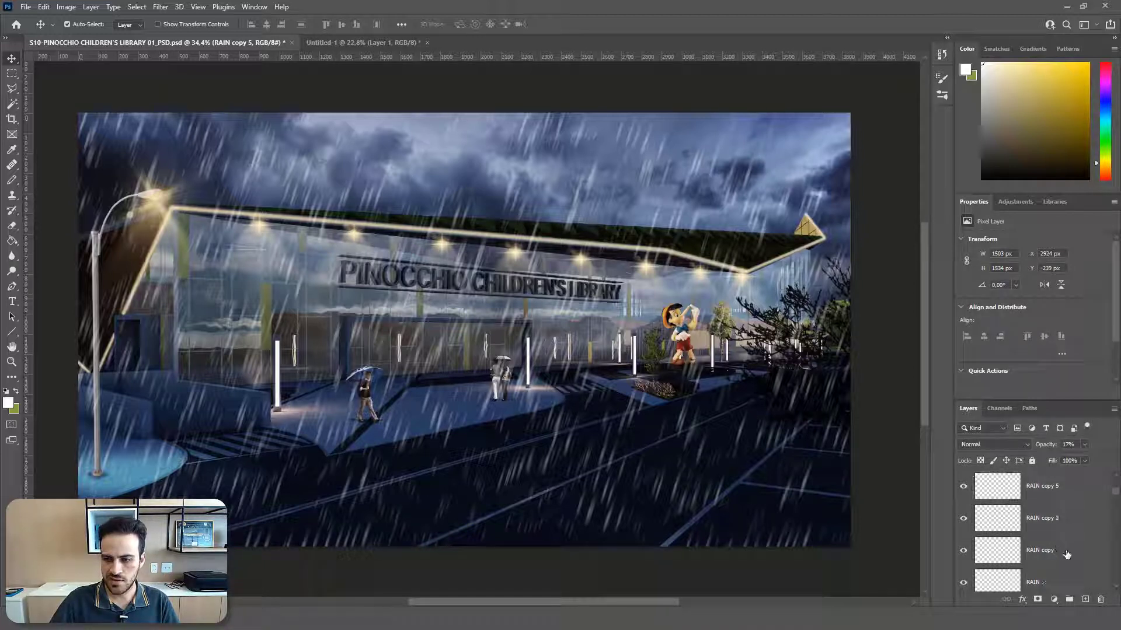
pyautogui.click(1067, 554)
pyautogui.scroll(-2, 1067, 554)
pyautogui.click(1056, 523)
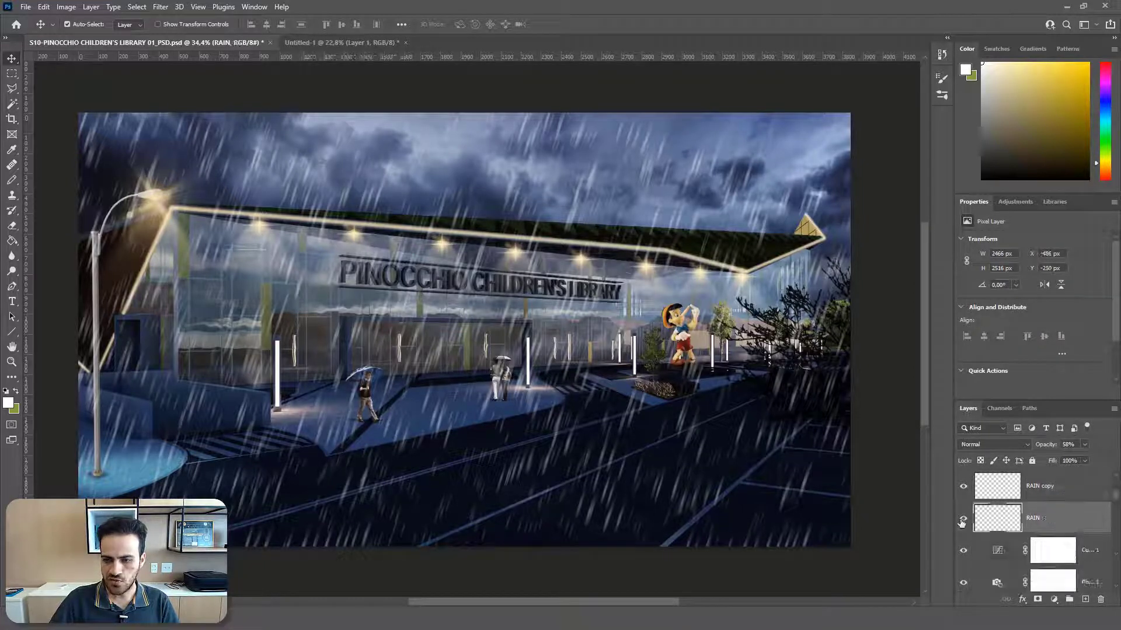
pyautogui.click(962, 524)
pyautogui.click(962, 519)
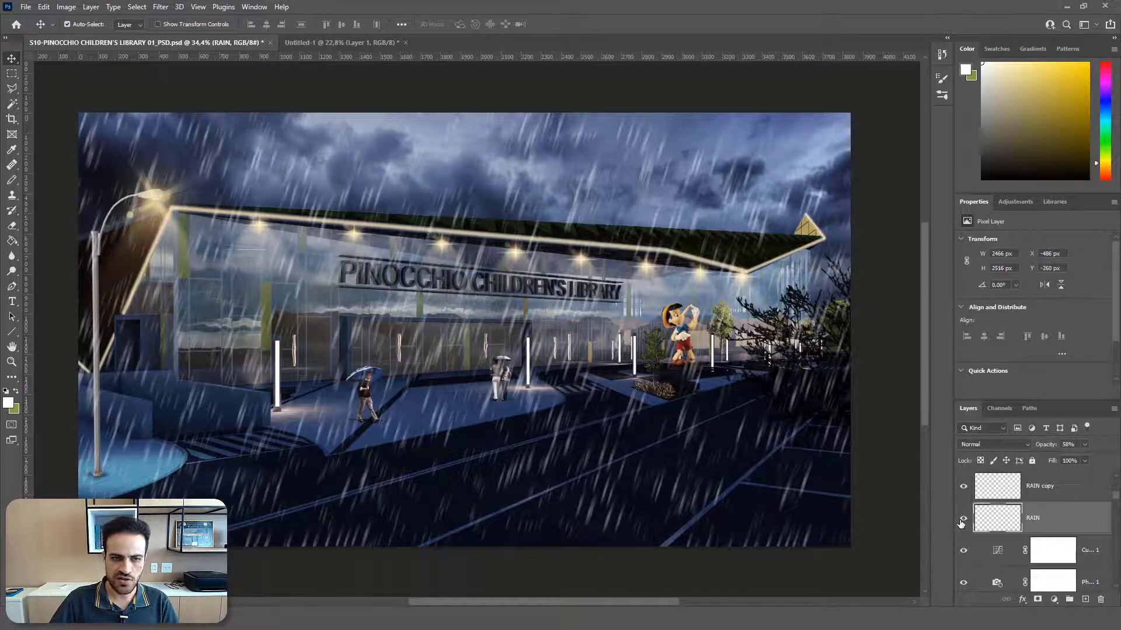
pyautogui.click(962, 522)
pyautogui.click(962, 521)
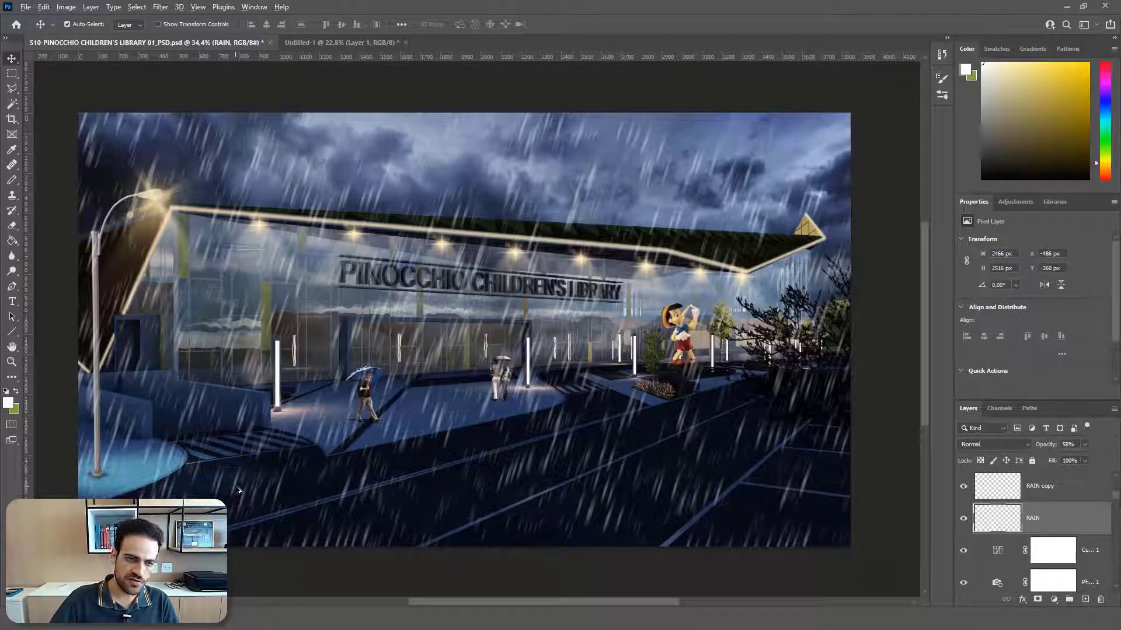
# Step: Duplicate the RAIN layer slightly to the right, stack the copy directly below RAIN, and rename it SPLASHBACK
pyautogui.moveTo(239, 489); pyautogui.dragTo(310, 481)
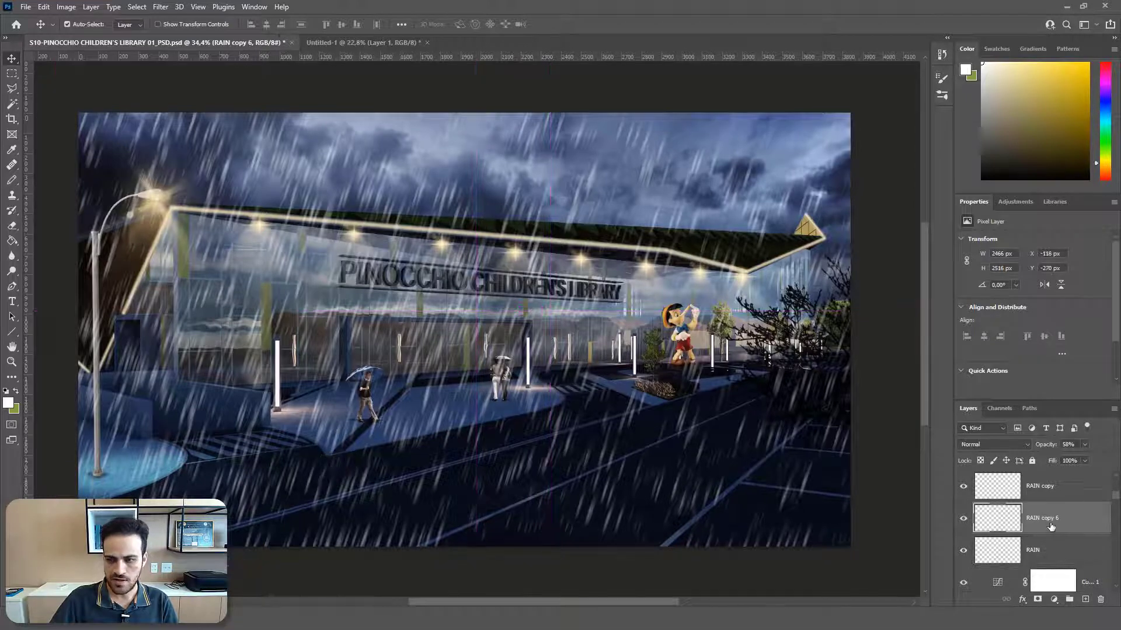
pyautogui.moveTo(1062, 525); pyautogui.dragTo(1057, 563)
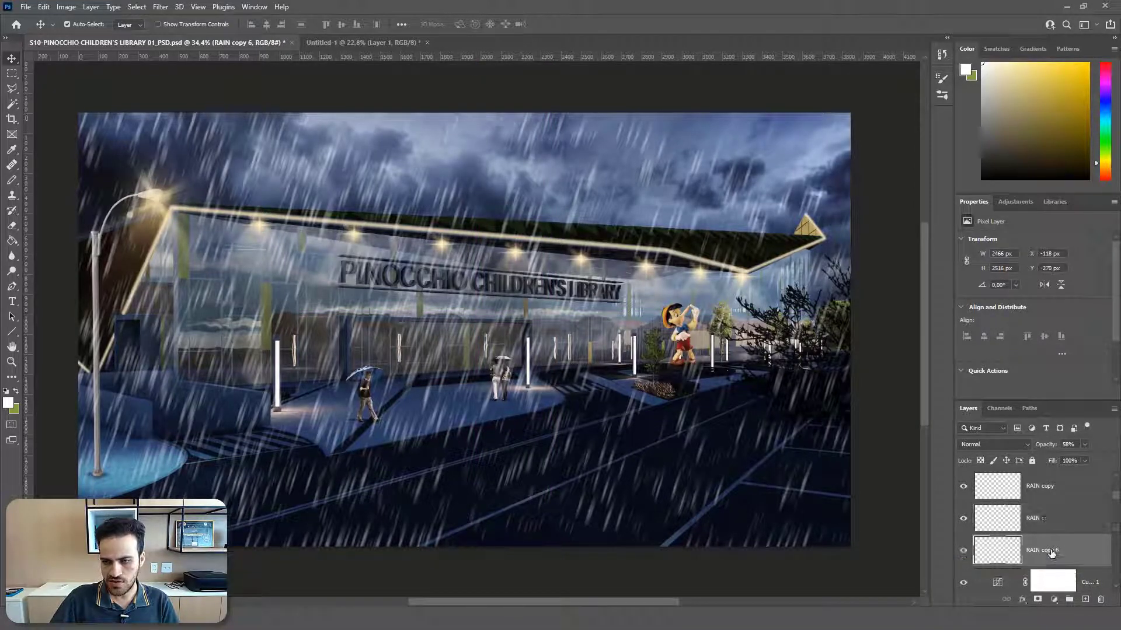
pyautogui.doubleClick(1060, 550)
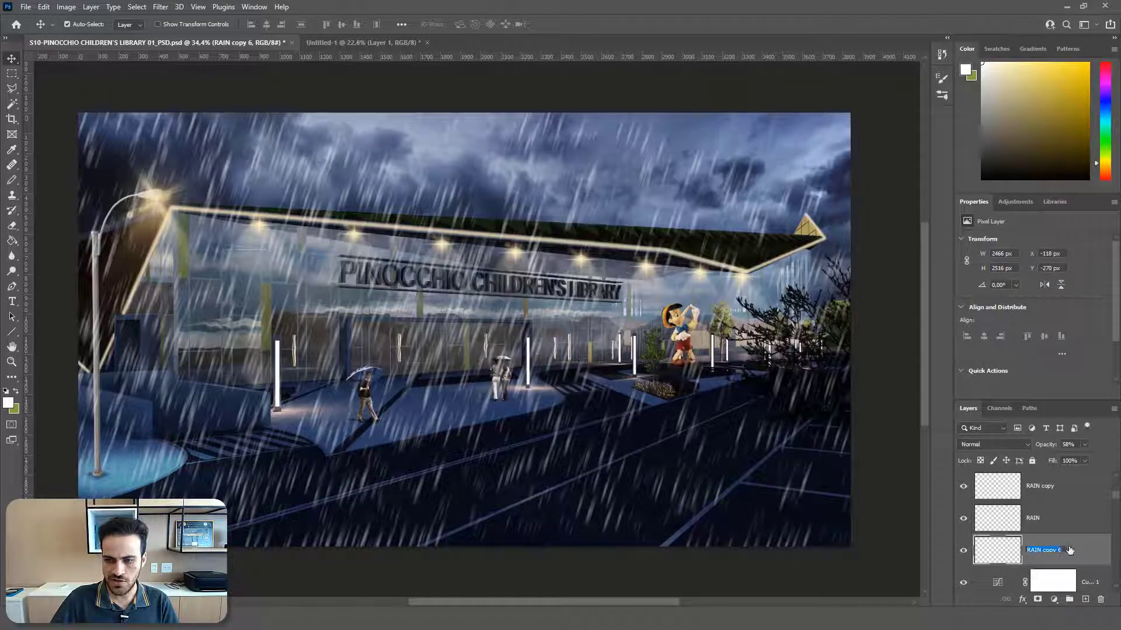
pyautogui.click(1066, 548)
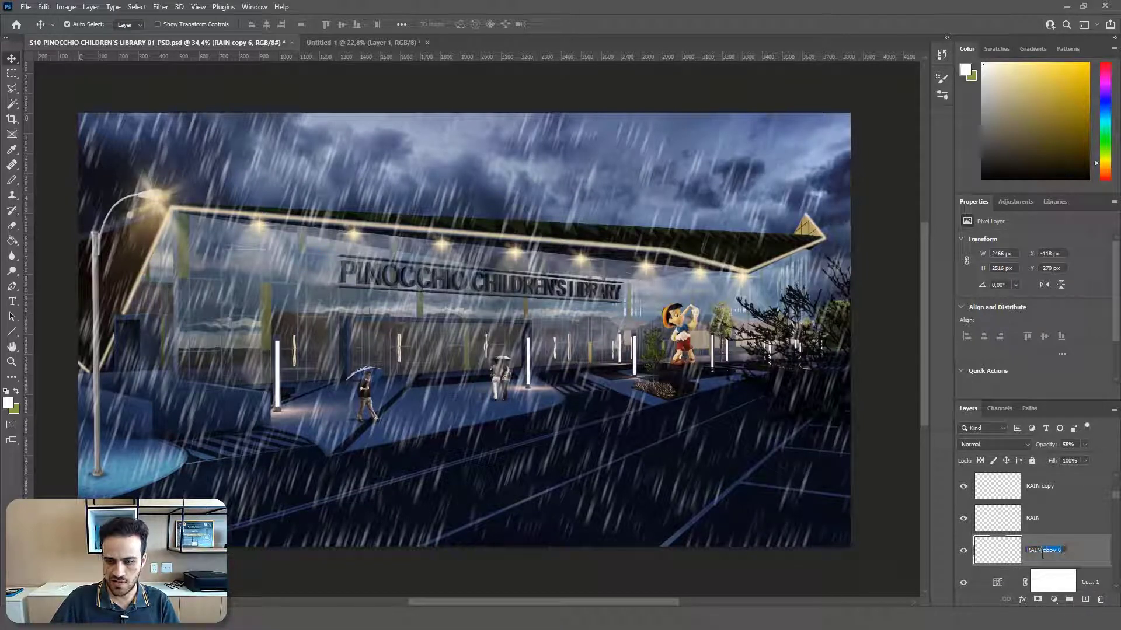
pyautogui.moveTo(1043, 554); pyautogui.dragTo(1025, 554)
pyautogui.write('SPLASHBACK')
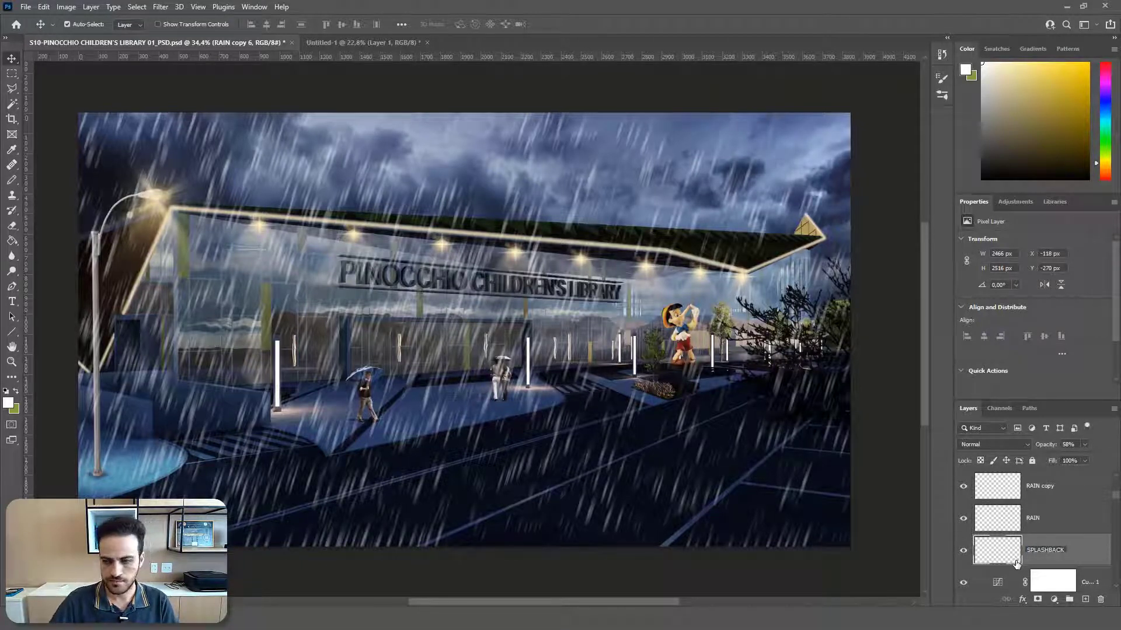
pyautogui.press('Return')
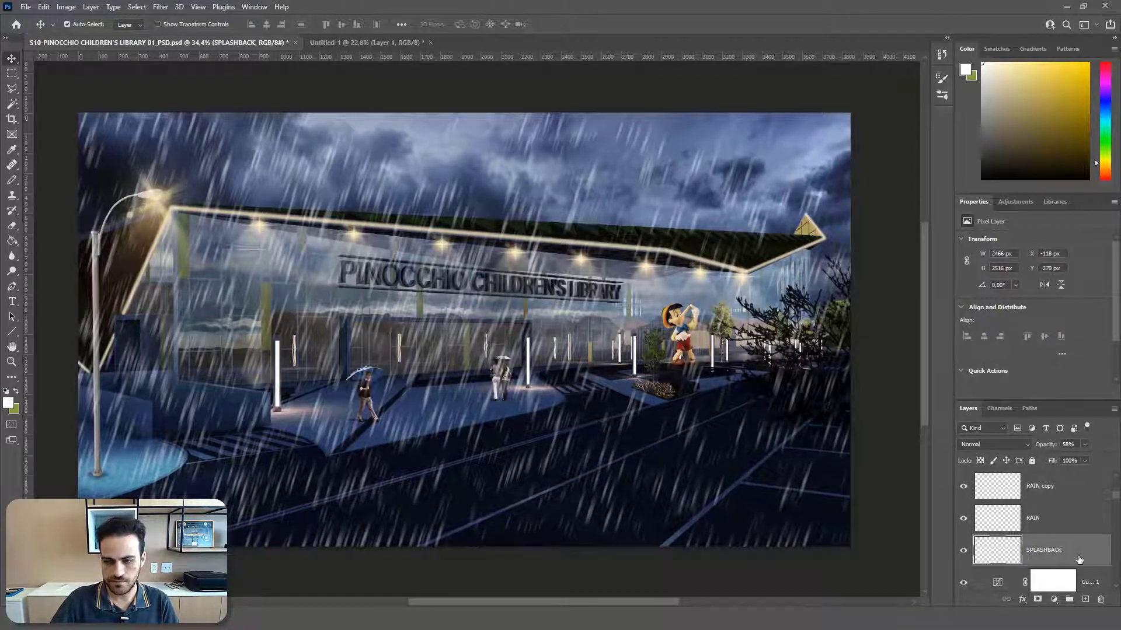
# Step: Free-transform SPLASHBACK by squashing it from the top to 37.80% height over the ground and flipping it vertically
pyautogui.press('ctrl')
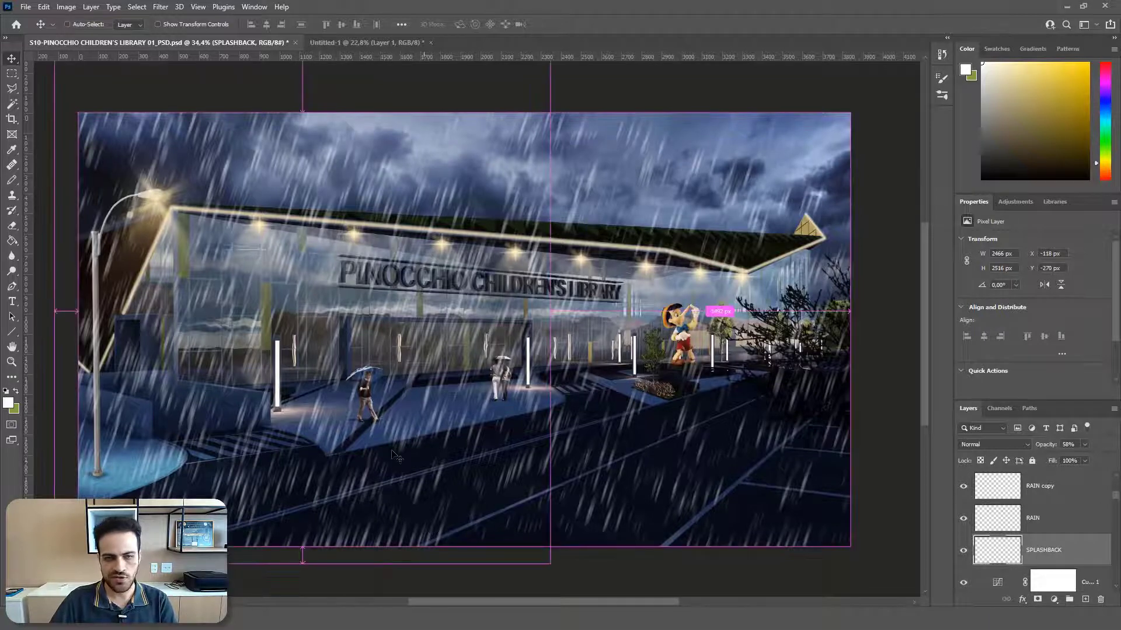
pyautogui.hotkey('ctrl', 't')
pyautogui.scroll(3, 351, 263)
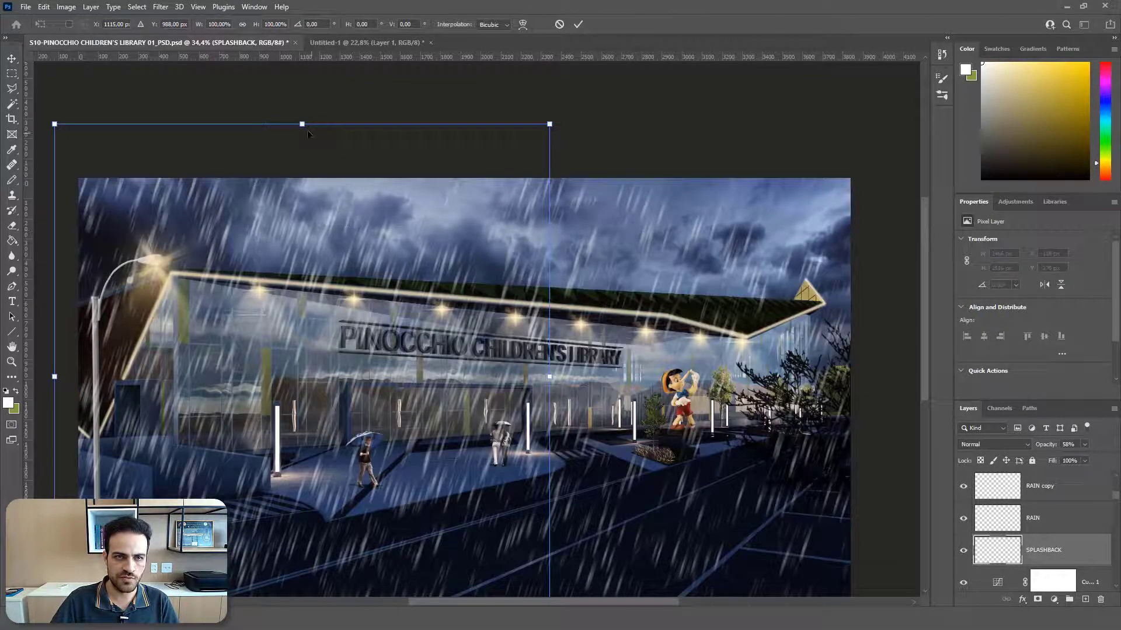
pyautogui.moveTo(302, 123); pyautogui.dragTo(302, 421)
pyautogui.scroll(-5, 355, 406)
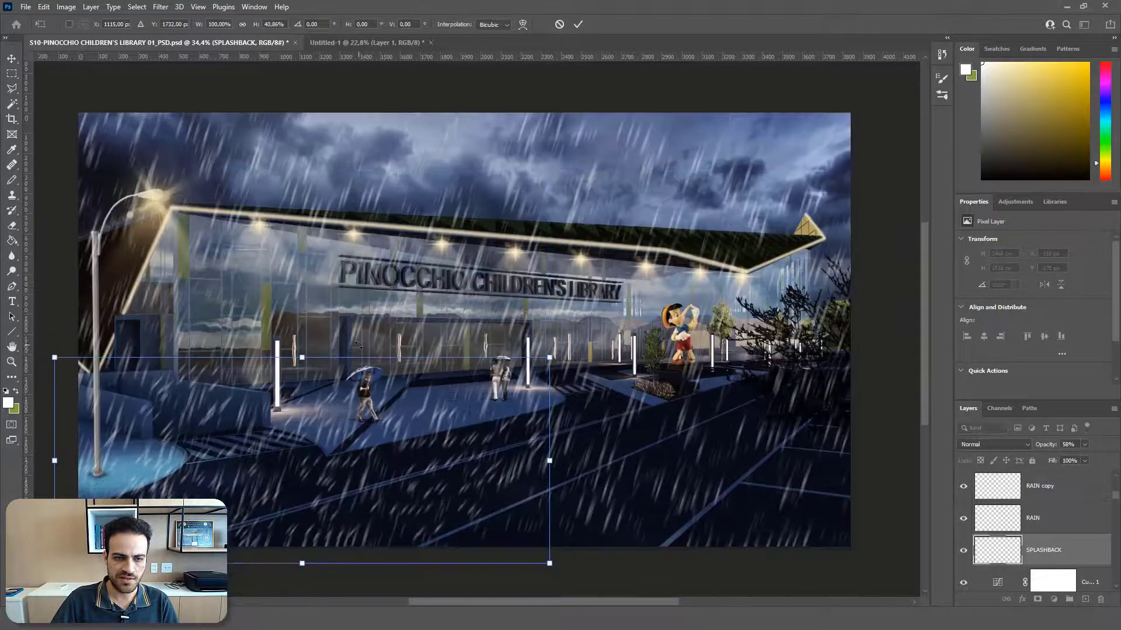
pyautogui.moveTo(302, 321); pyautogui.dragTo(301, 337)
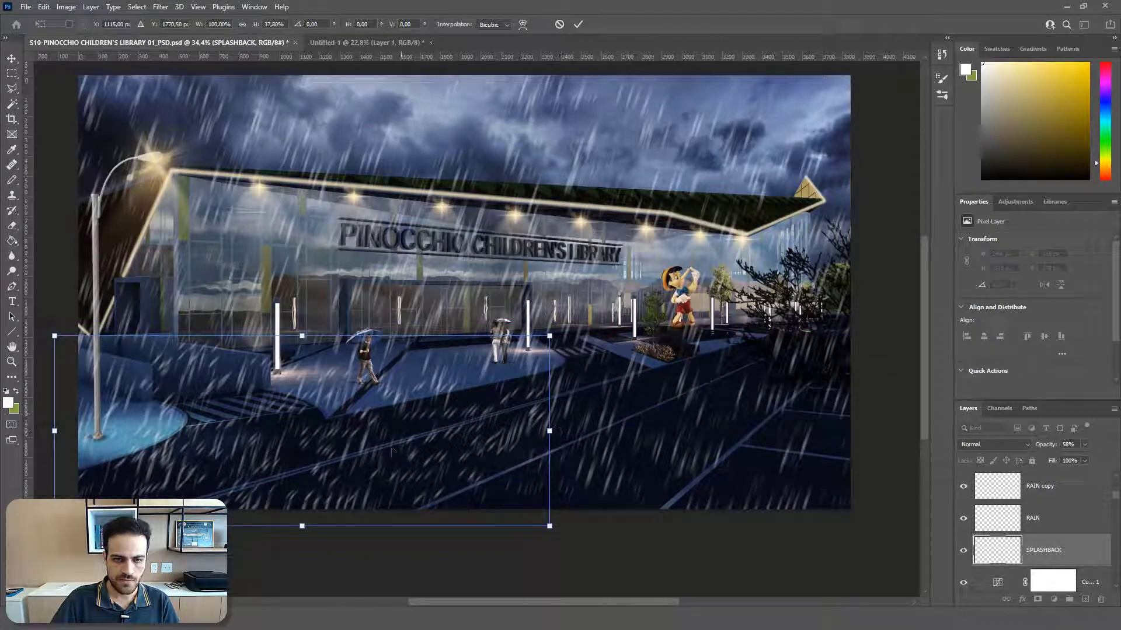
pyautogui.rightClick(370, 451)
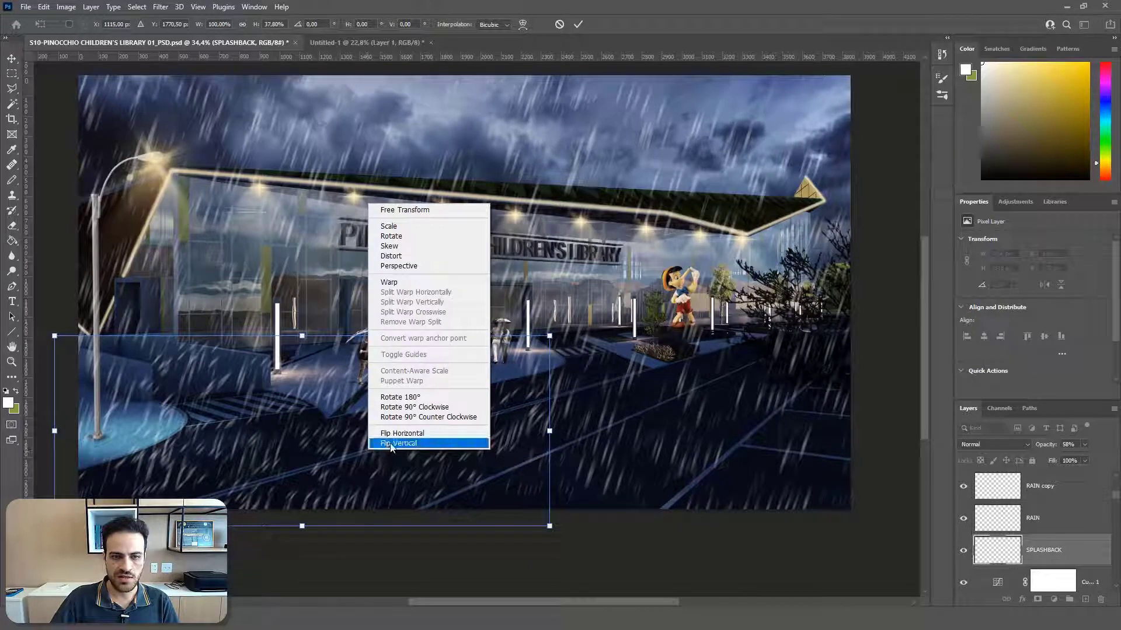
pyautogui.click(393, 443)
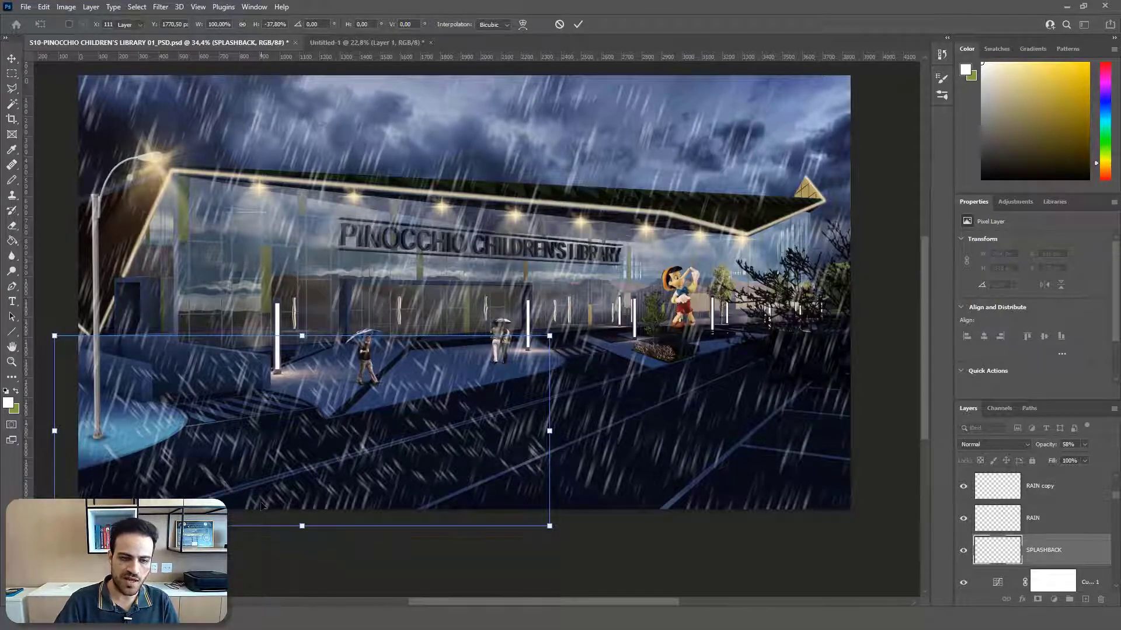
pyautogui.press('Return')
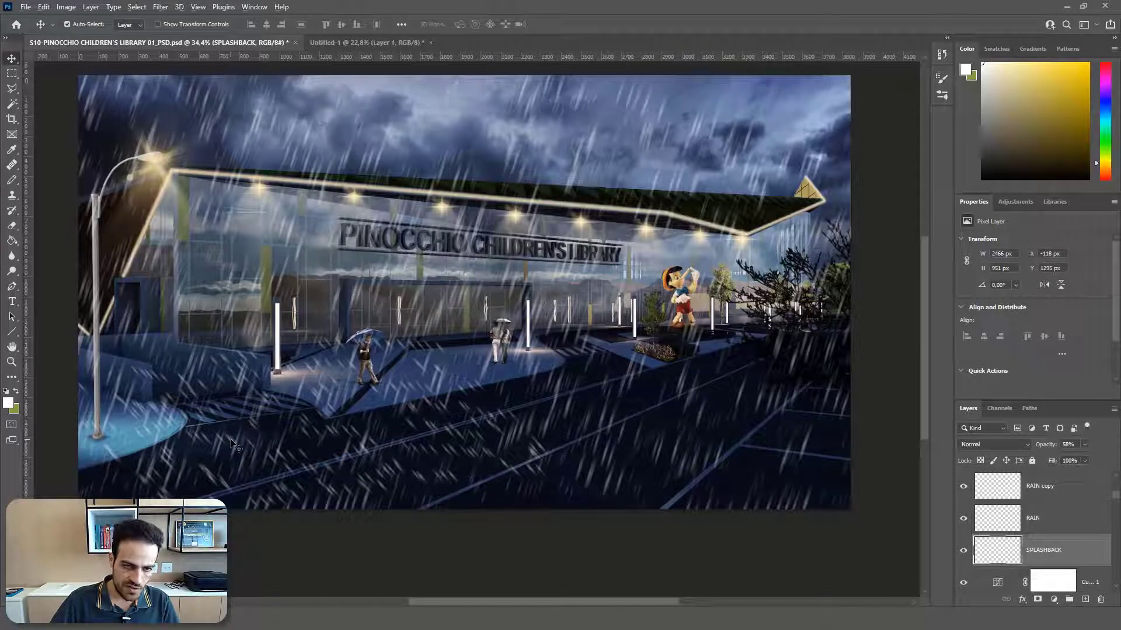
# Step: Duplicate SPLASHBACK slightly to the right and transform the copy with a horizontal flip and a height of about 711 px
pyautogui.moveTo(230, 440); pyautogui.dragTo(247, 441)
pyautogui.hotkey('ctrl', 't')
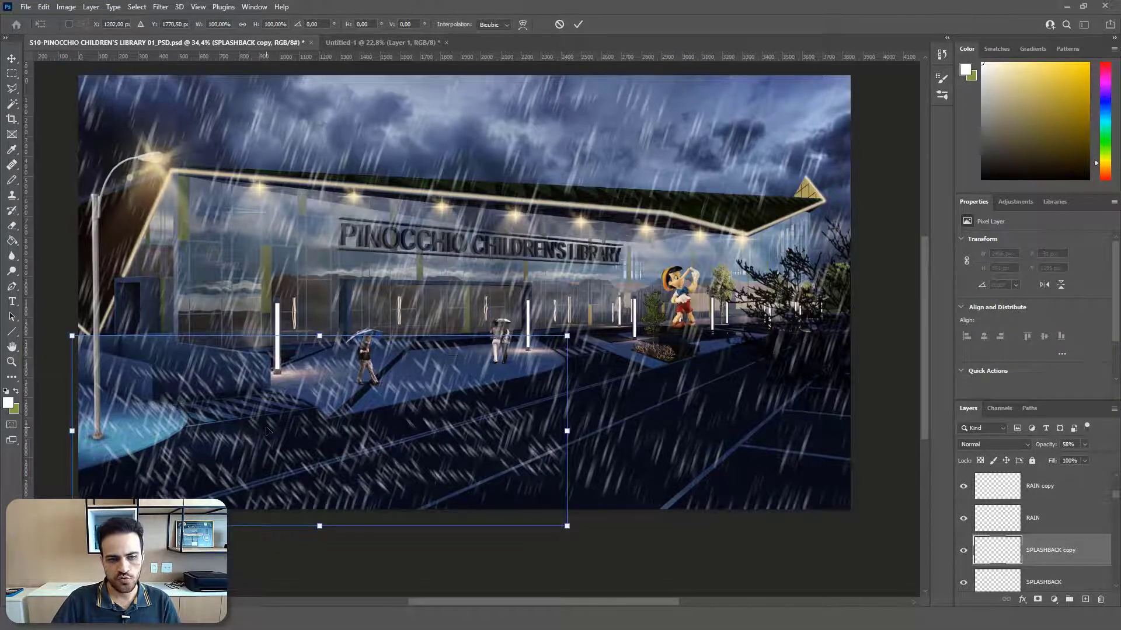
pyautogui.rightClick(266, 429)
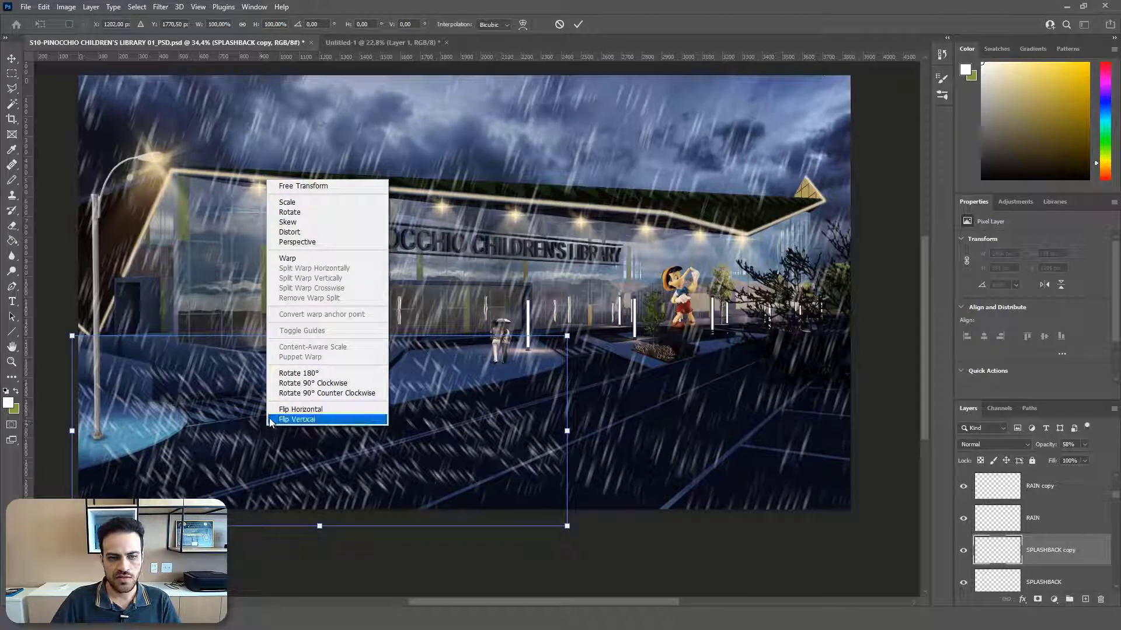
pyautogui.click(294, 410)
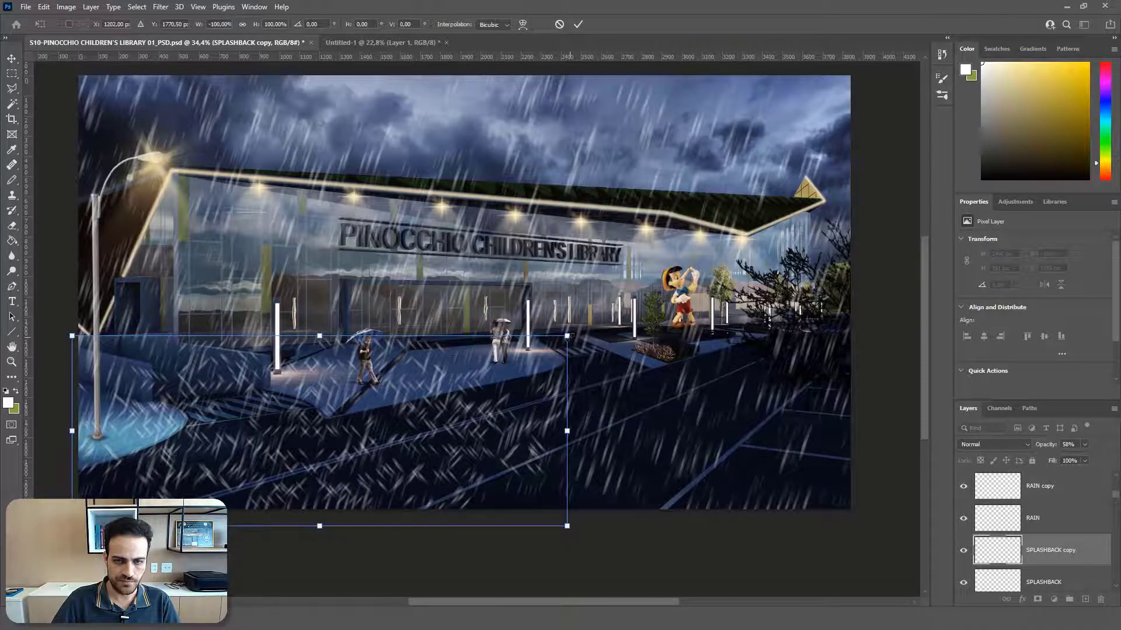
pyautogui.moveTo(567, 336); pyautogui.dragTo(569, 385)
pyautogui.press('Return')
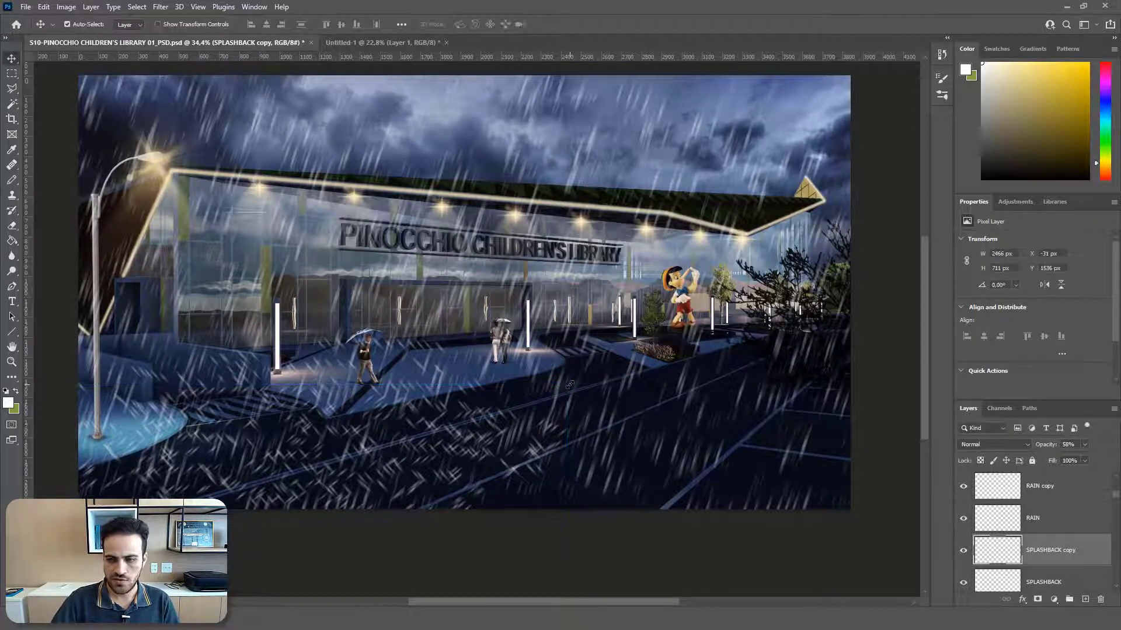
# Step: Merge the SPLASHBACK and SPLASHBACK copy layers into one and toggle the merged layer's visibility to check it
pyautogui.scroll(-2, 1075, 530)
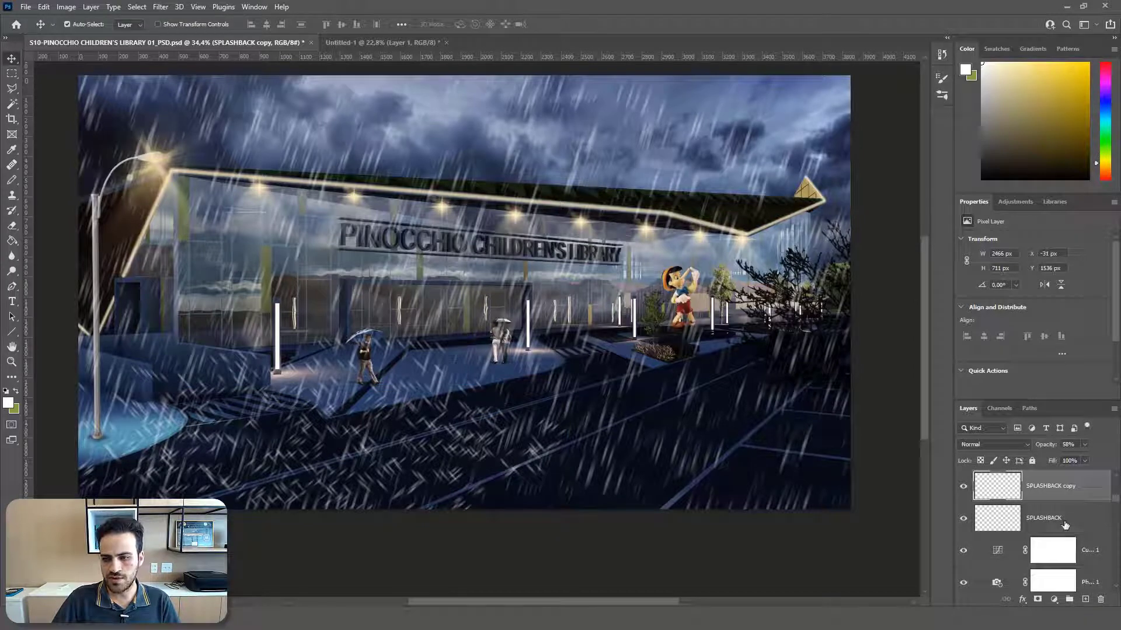
pyautogui.keyDown('shift'); pyautogui.click(1062, 521); pyautogui.keyUp('shift')
pyautogui.scroll(1, 1063, 525)
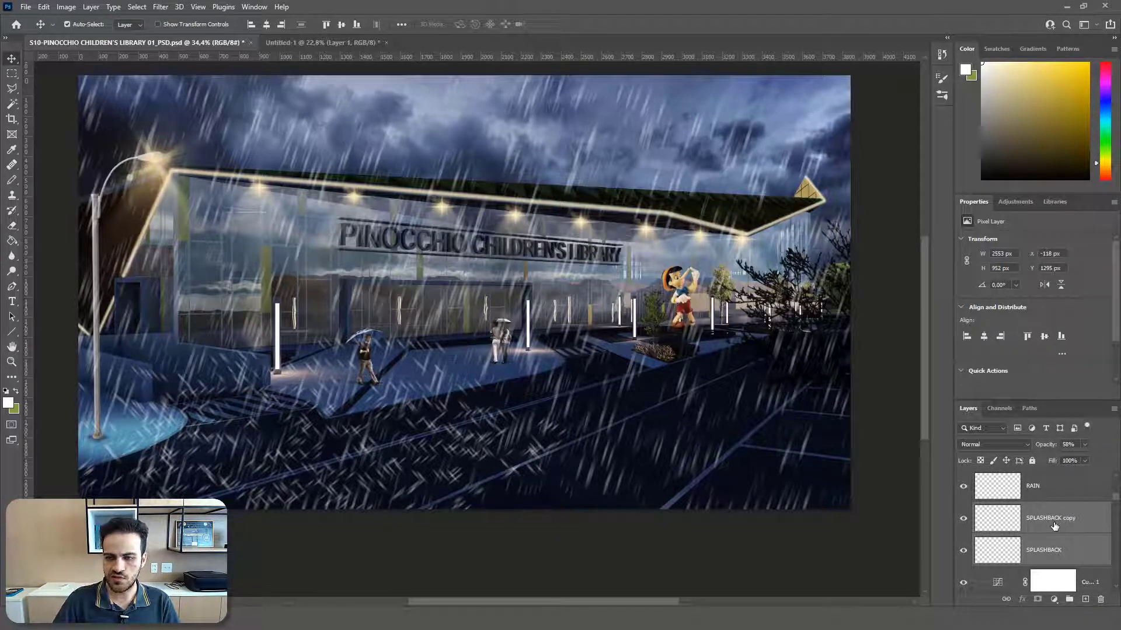
pyautogui.rightClick(1054, 527)
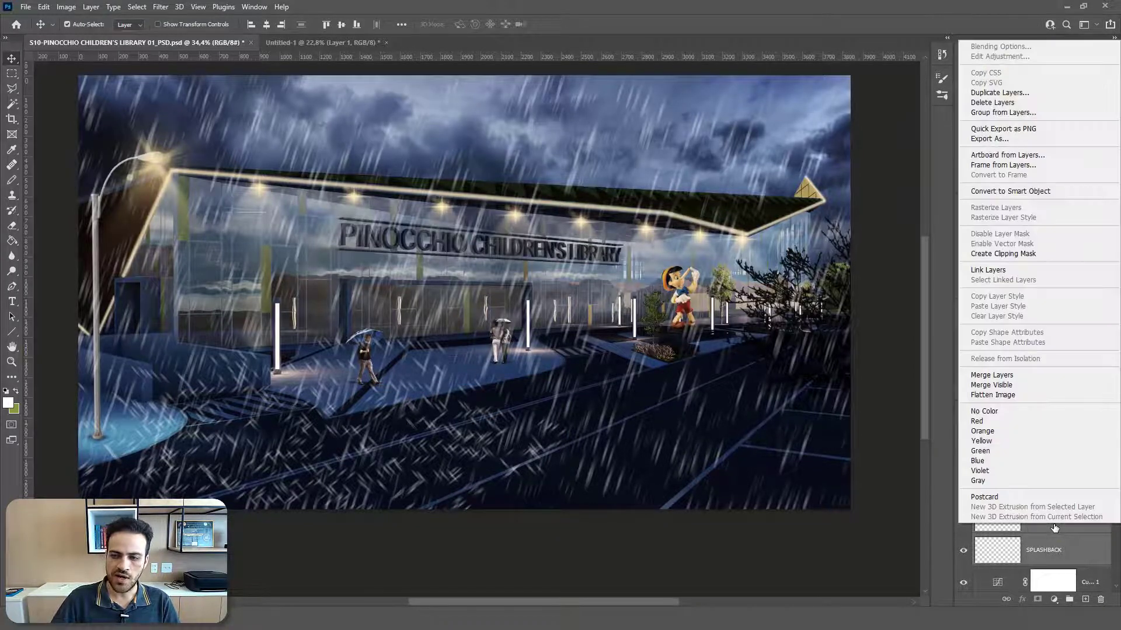
pyautogui.click(1003, 375)
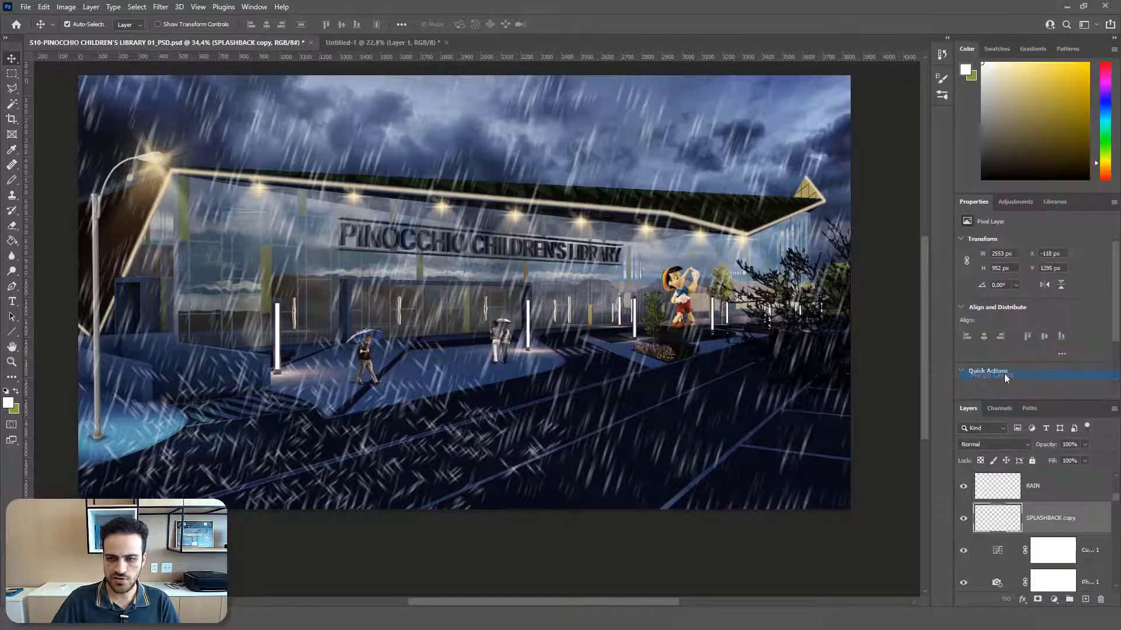
pyautogui.click(964, 523)
pyautogui.click(964, 520)
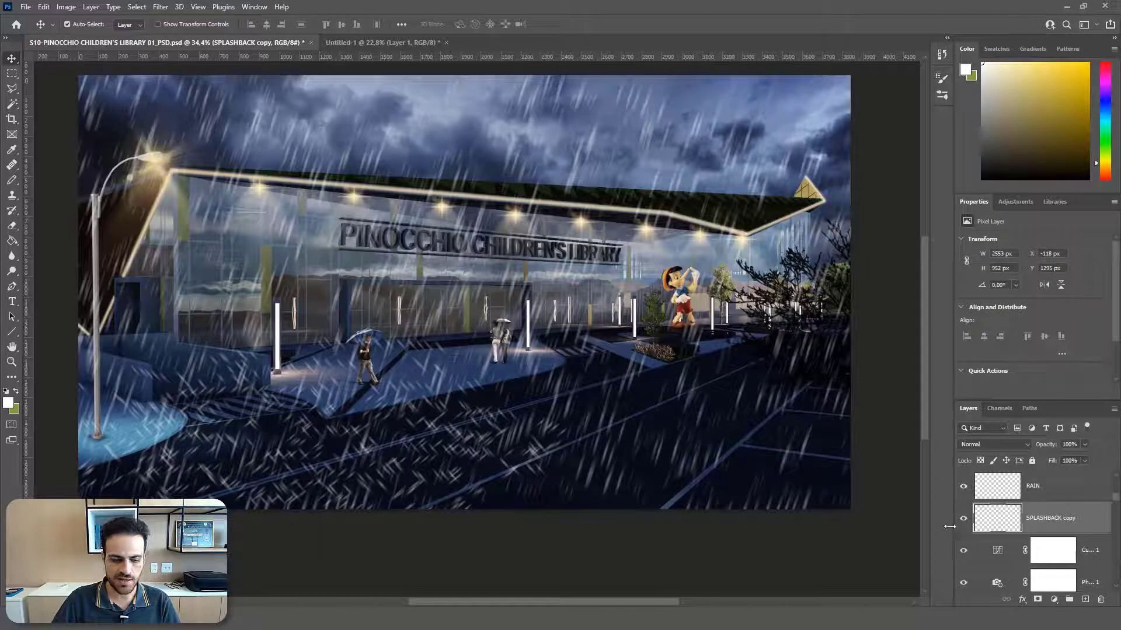
# Step: Squash the merged SPLASHBACK copy layer from its top edge to a height of about 726 px over the road
pyautogui.click(67, 24)
pyautogui.press('ctrl')
pyautogui.hotkey('ctrl', 't')
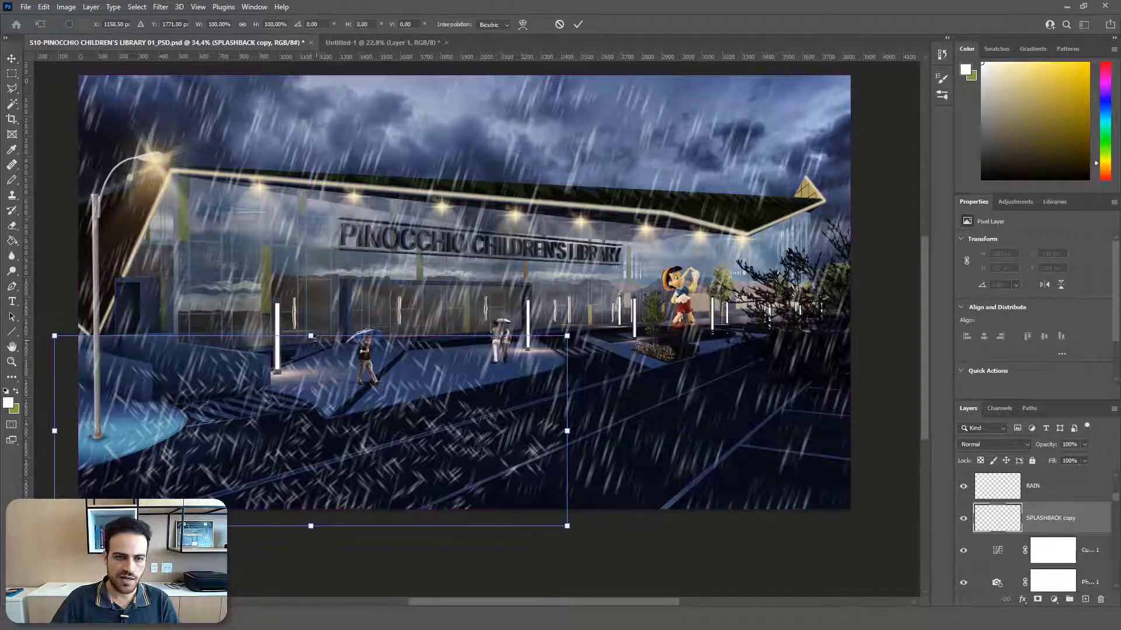
pyautogui.moveTo(310, 337); pyautogui.dragTo(316, 379)
pyautogui.press('Return')
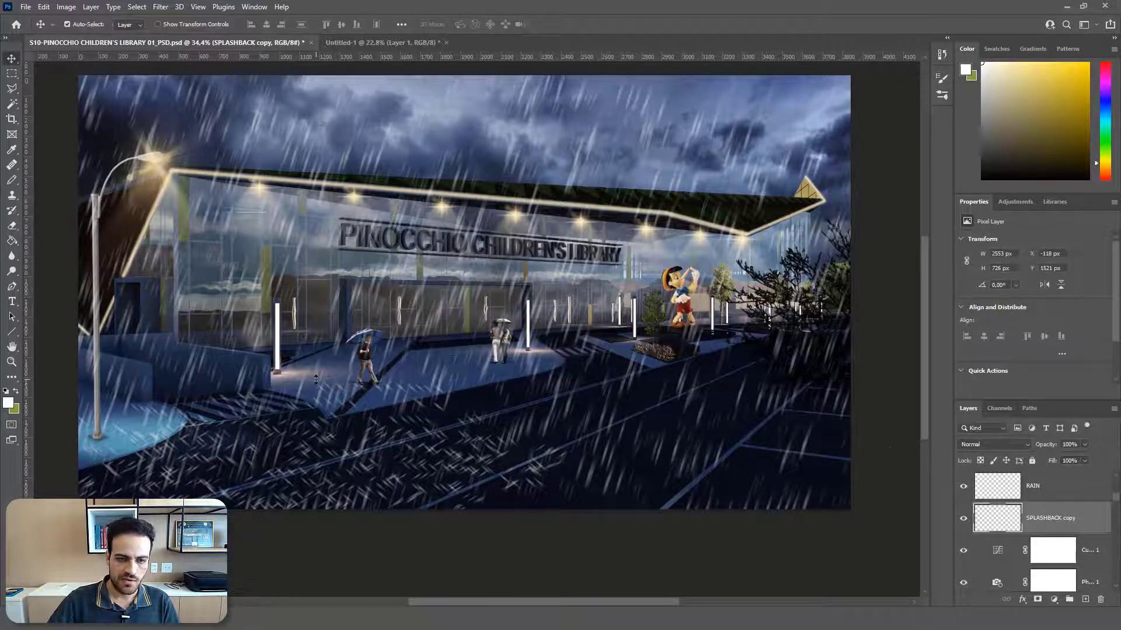
# Step: Set the SPLASHBACK copy layer to Lighten blend mode with 29% opacity
pyautogui.click(1084, 444)
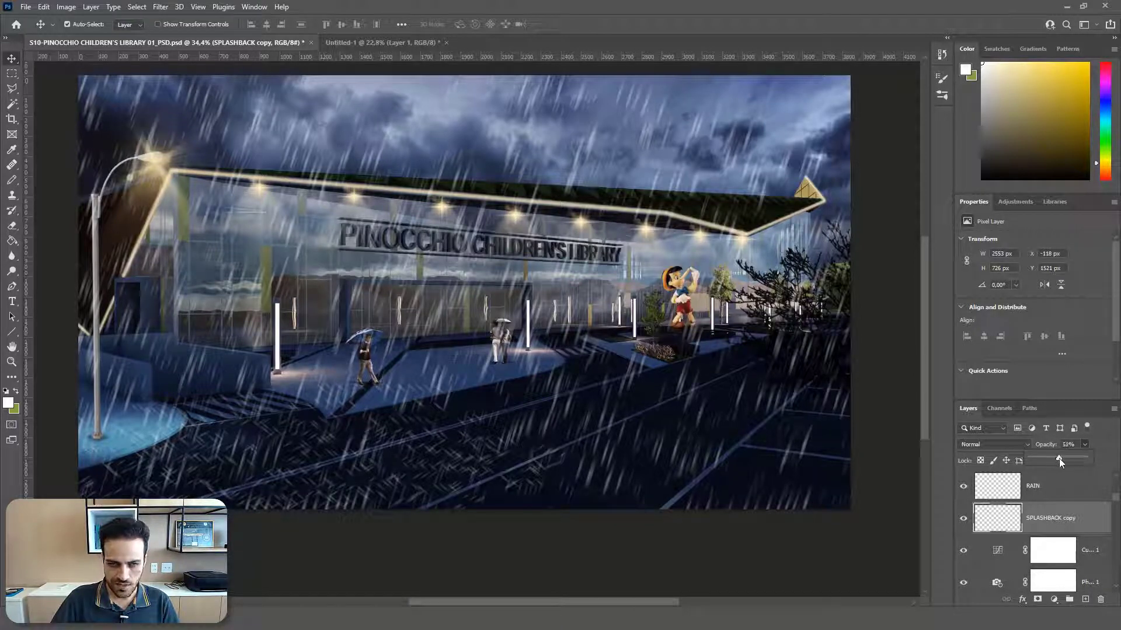
pyautogui.click(1063, 517)
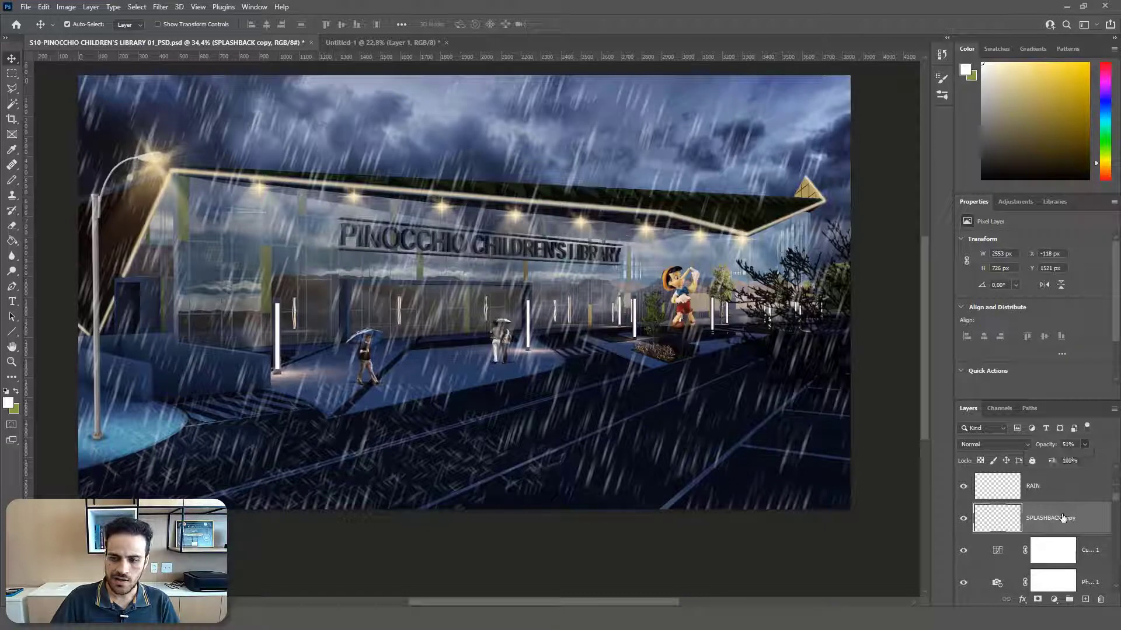
pyautogui.click(1027, 445)
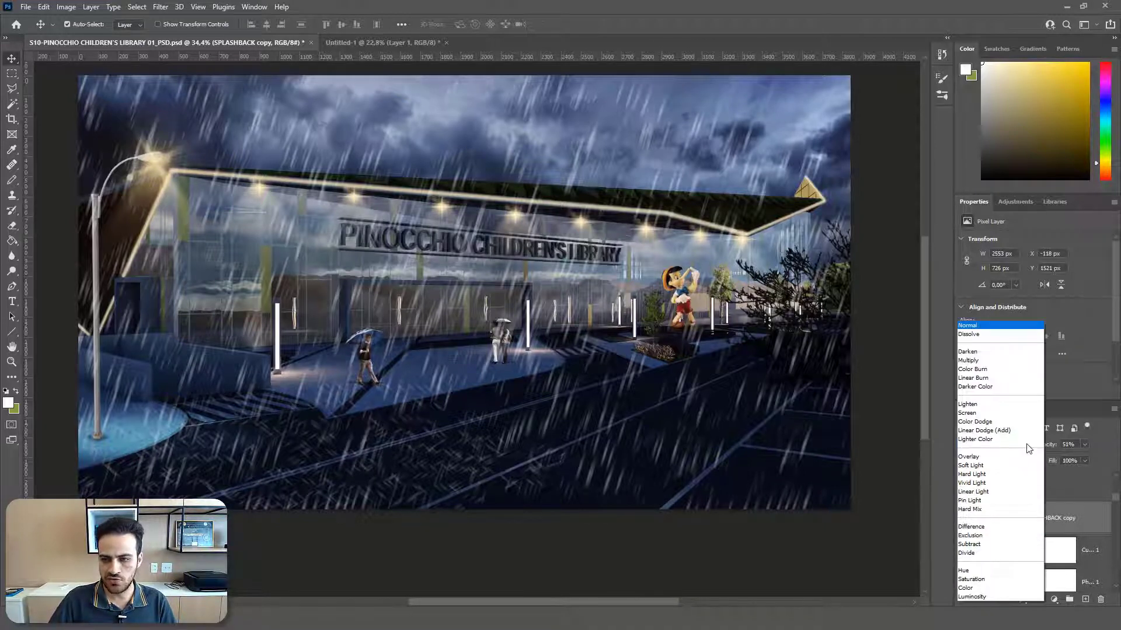
pyautogui.click(981, 405)
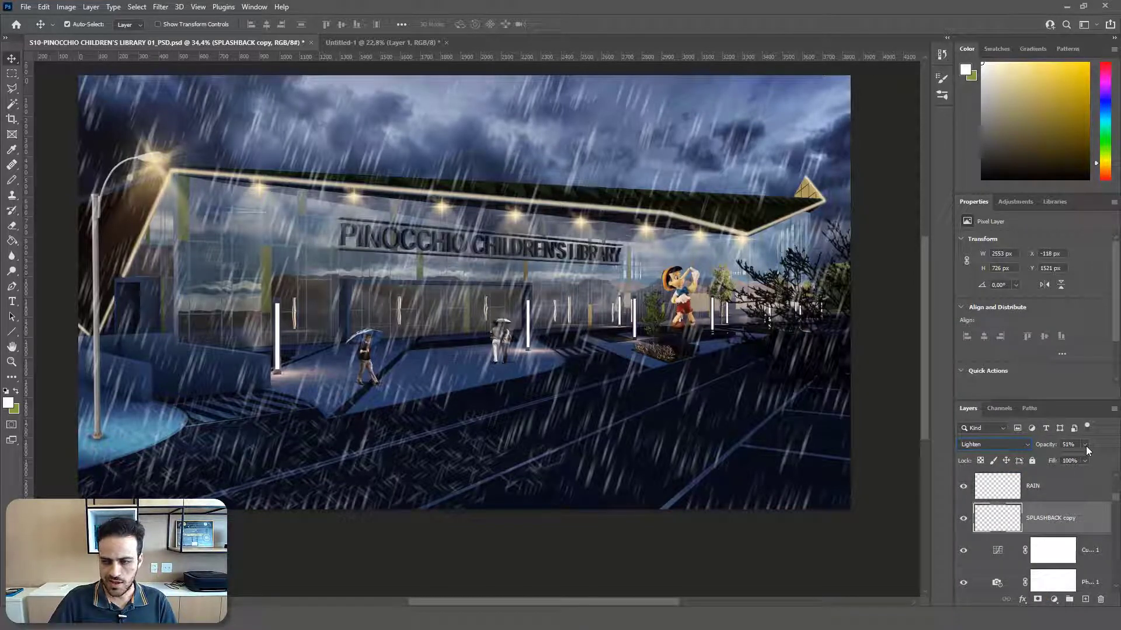
pyautogui.moveTo(1086, 446); pyautogui.dragTo(1074, 457)
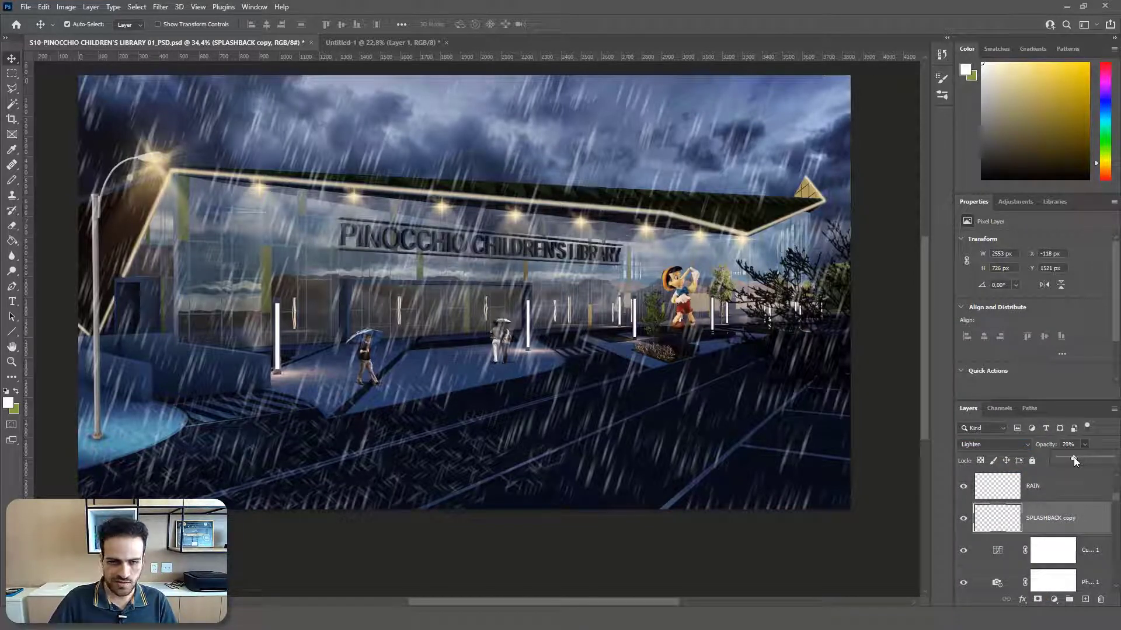
# Step: Squash the SPLASHBACK copy layer from its top edge to a height of about 630 px
pyautogui.hotkey('ctrl', 't')
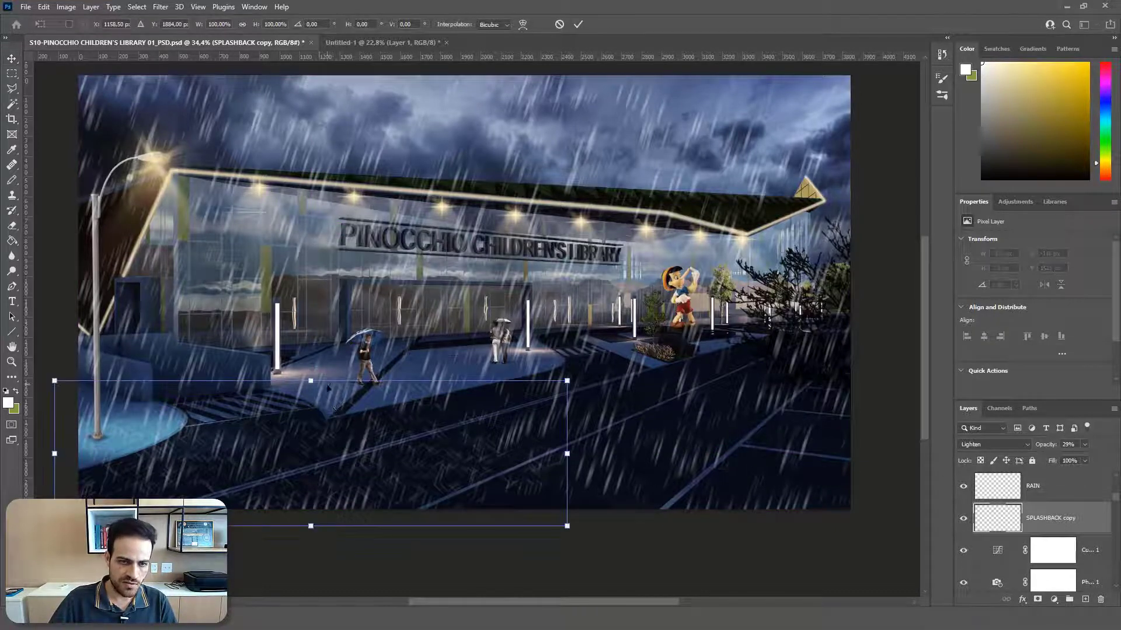
pyautogui.moveTo(311, 381); pyautogui.dragTo(310, 400)
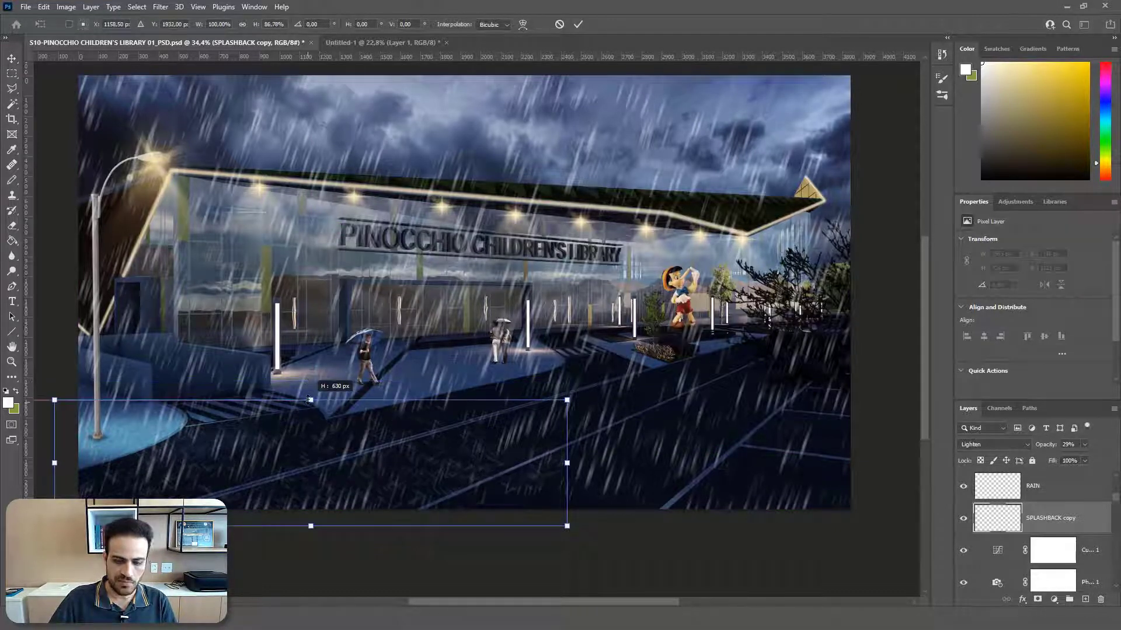
pyautogui.press('Return')
# Step: Apply a Gaussian Blur with a radius of 4.0 pixels to the SPLASHBACK copy layer
pyautogui.click(160, 7)
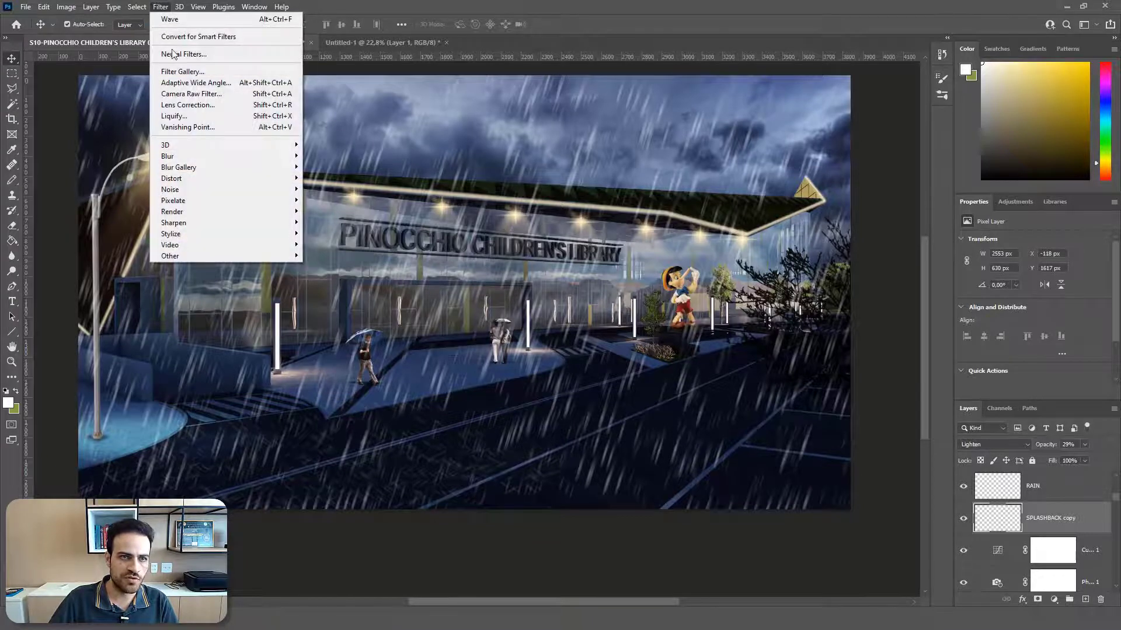
pyautogui.moveTo(196, 155)
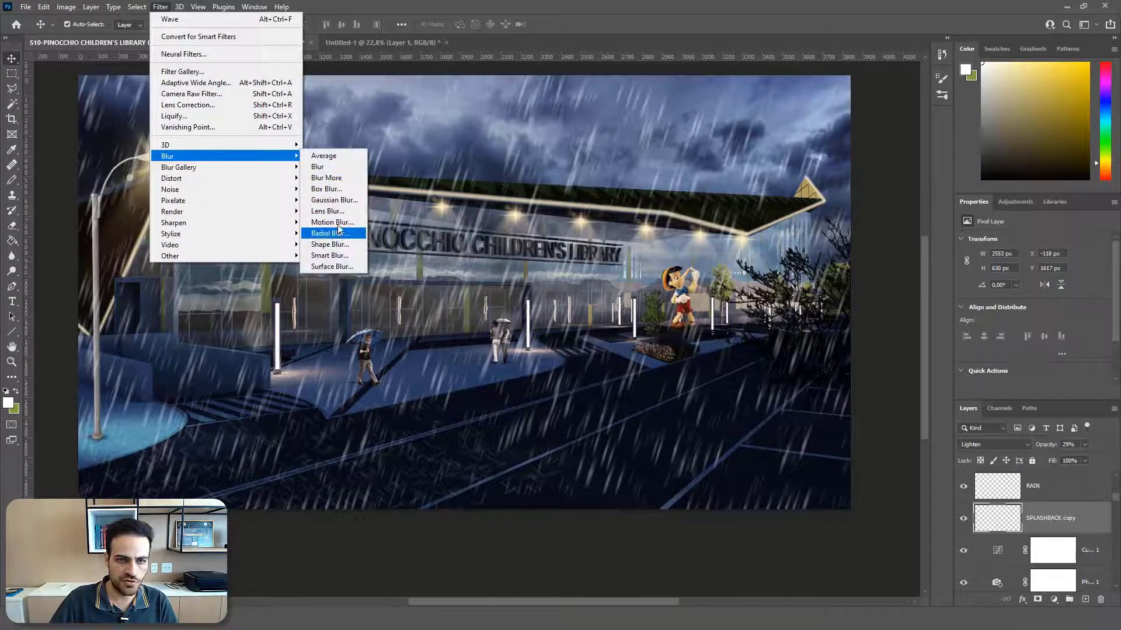
pyautogui.click(338, 202)
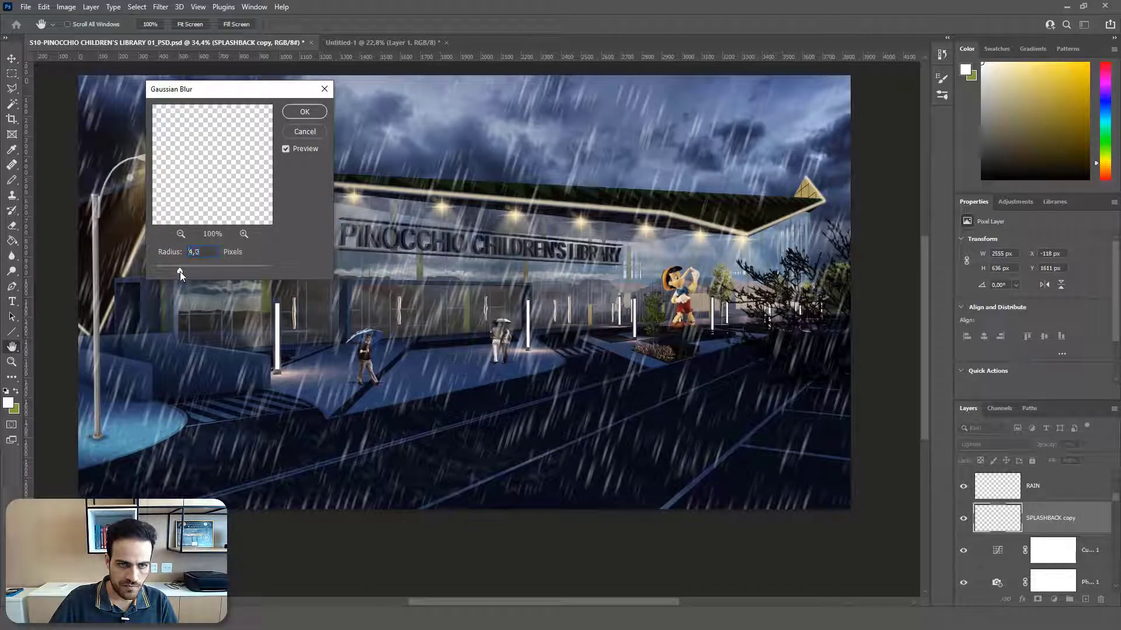
pyautogui.click(304, 111)
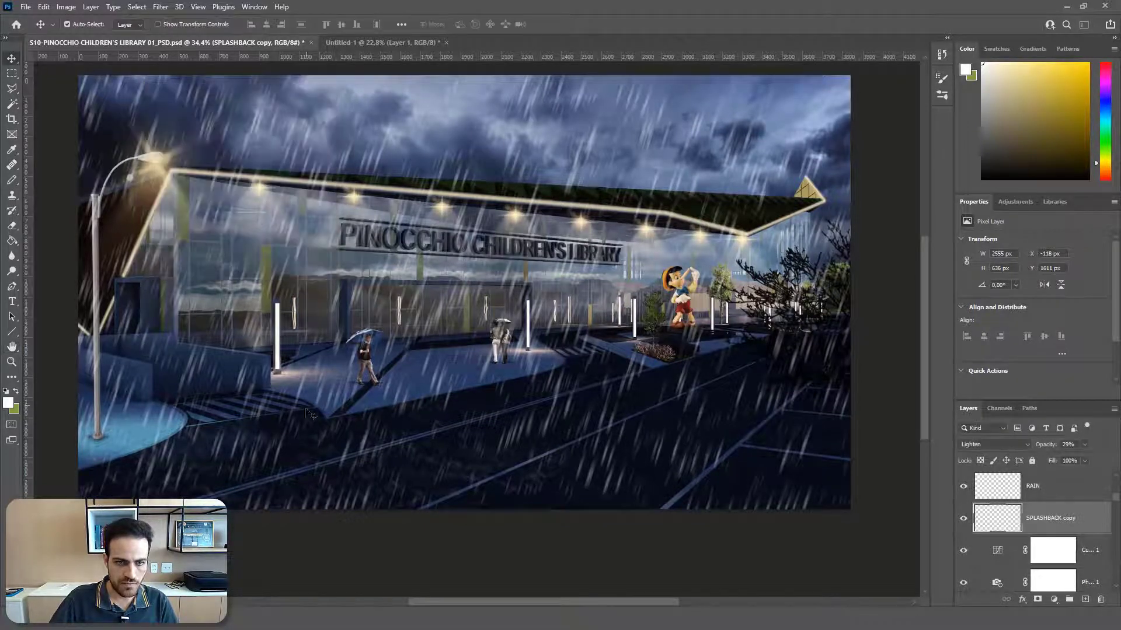
# Step: Duplicate the SPLASHBACK copy layer across the road, placing a copy toward the trees at about X 1499 px, Y 1112 px
pyautogui.scroll(6, 368, 494)
pyautogui.scroll(-8, 208, 479)
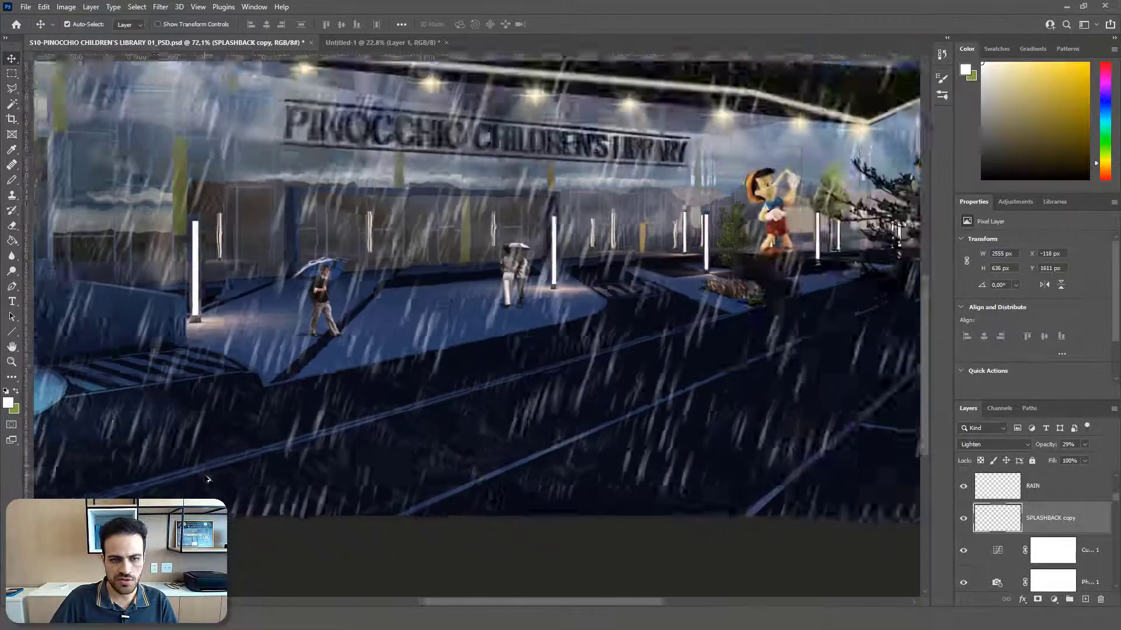
pyautogui.scroll(1, 314, 479)
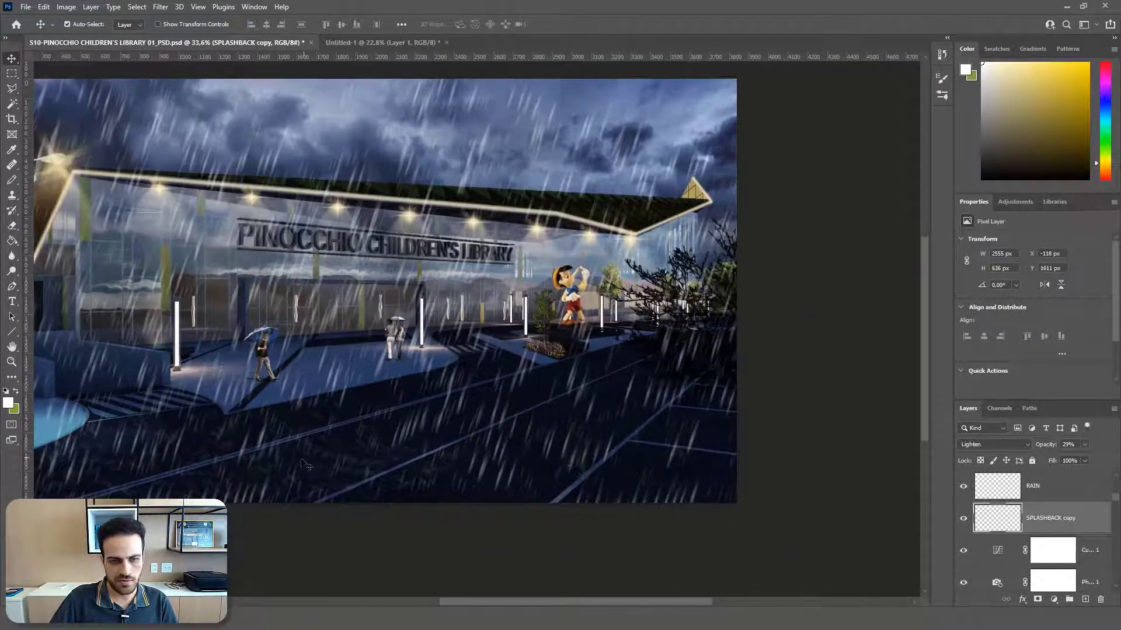
pyautogui.moveTo(327, 455); pyautogui.dragTo(815, 331)
pyautogui.scroll(2, 373, 461)
pyautogui.hotkey('ctrl', 'j')
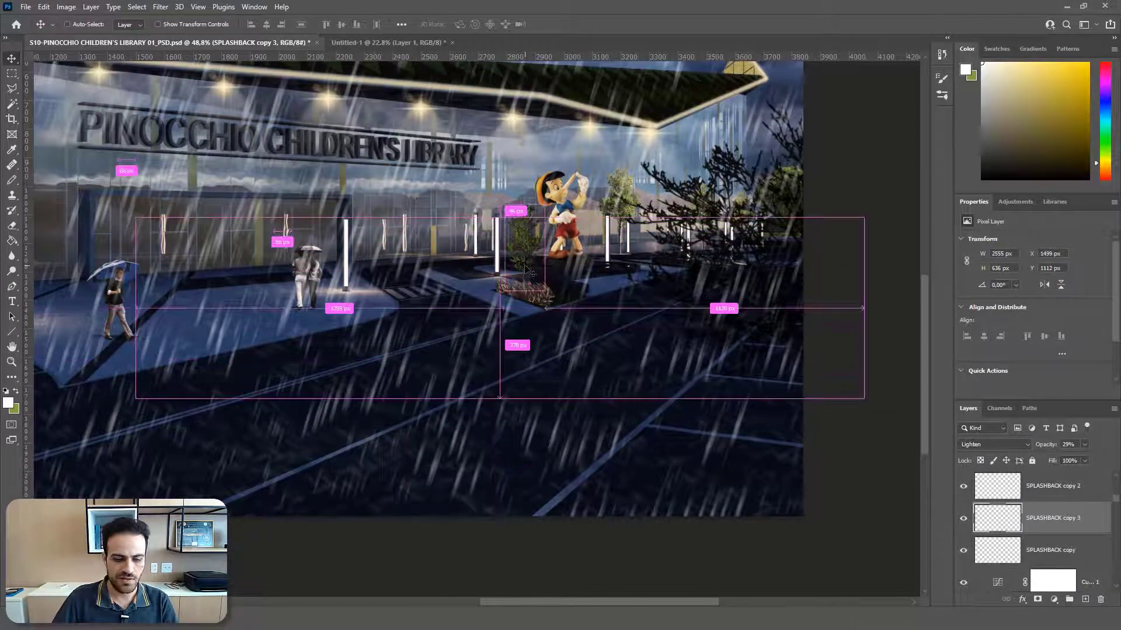
# Step: Squash SPLASHBACK copy 3 from its top edge to a height of about 507 px and set its opacity to 17%
pyautogui.hotkey('ctrl', 't')
pyautogui.moveTo(492, 214); pyautogui.dragTo(488, 249)
pyautogui.press('Return')
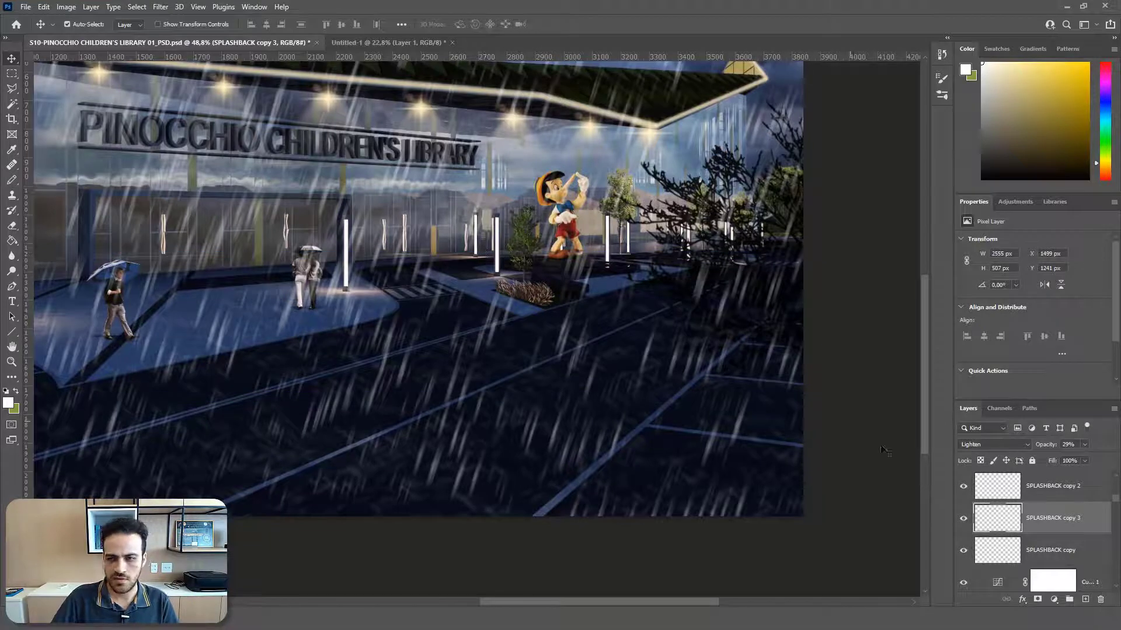
pyautogui.click(1085, 445)
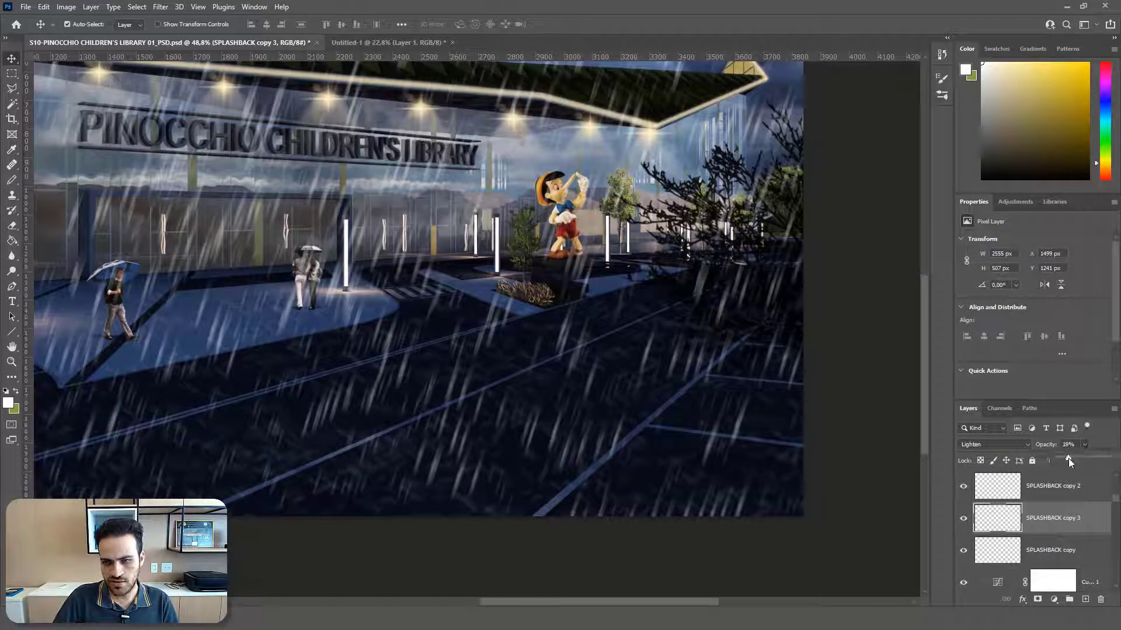
pyautogui.click(1067, 489)
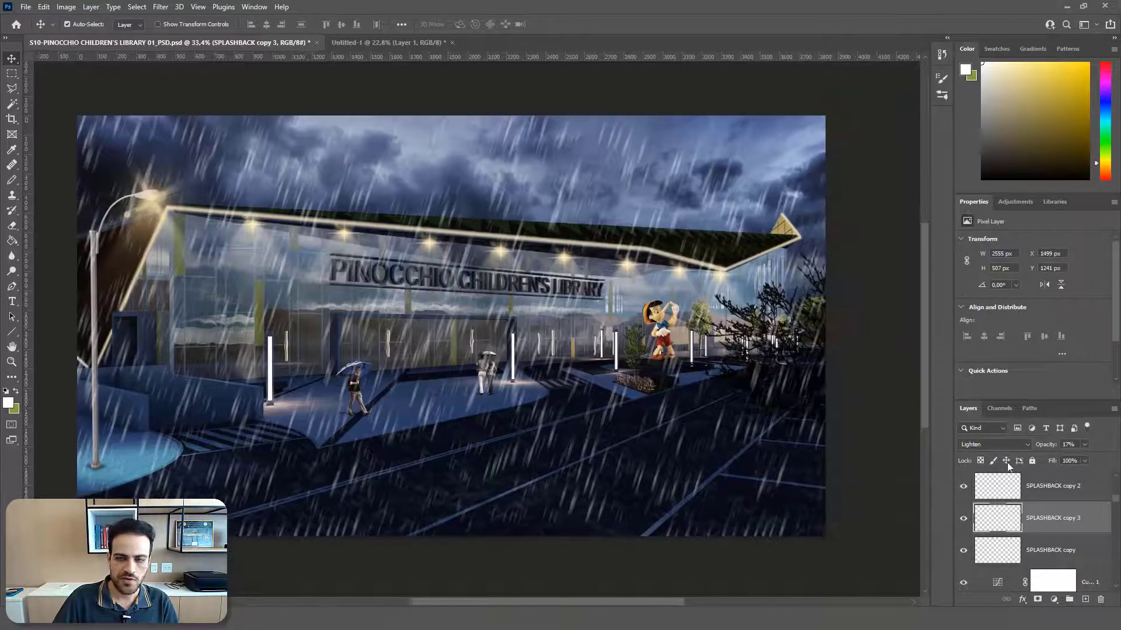
# Step: Group all the rain and splashback layers, from SPLASHBACK copy up to the topmost rain copy, and name the group RAIN
pyautogui.click(1048, 557)
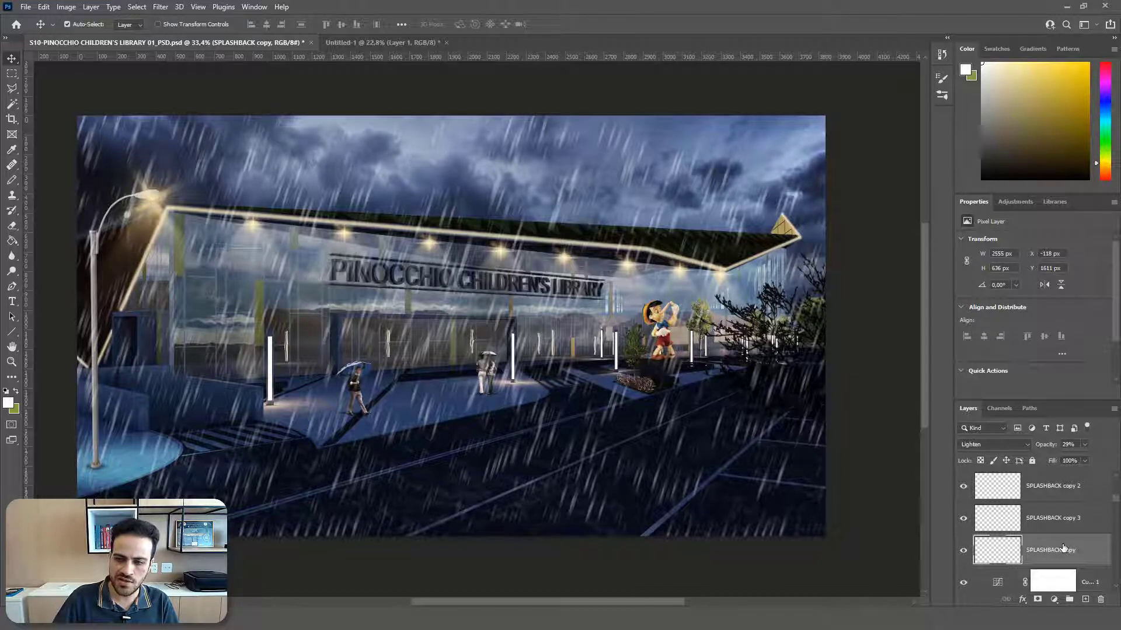
pyautogui.scroll(3, 1061, 557)
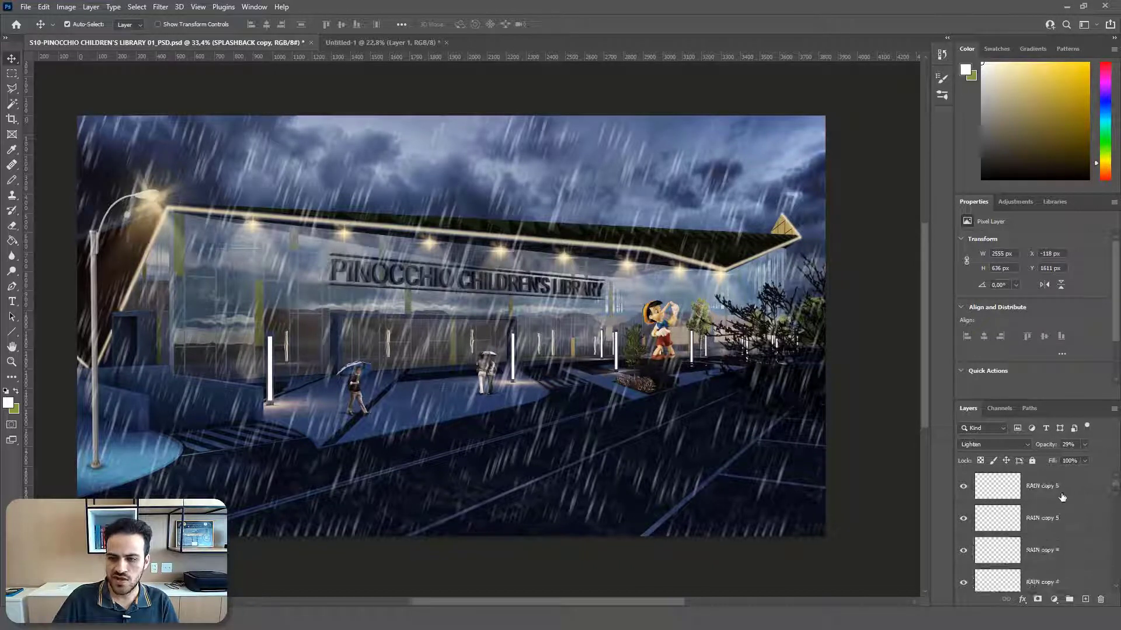
pyautogui.keyDown('shift'); pyautogui.click(1061, 495); pyautogui.keyUp('shift')
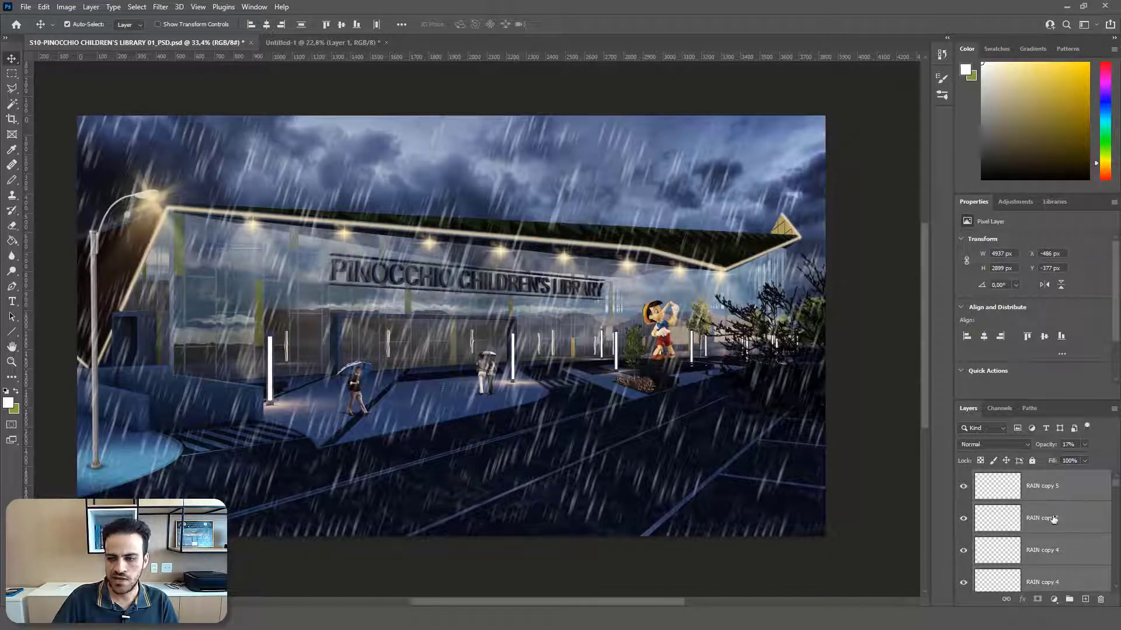
pyautogui.click(1069, 600)
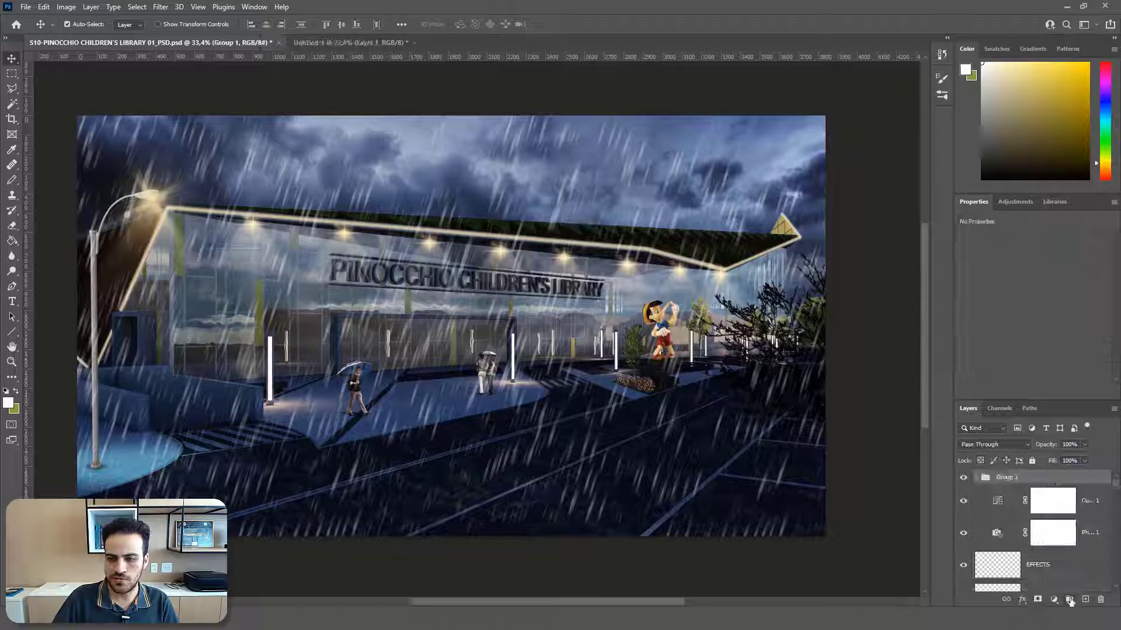
pyautogui.doubleClick(1006, 477)
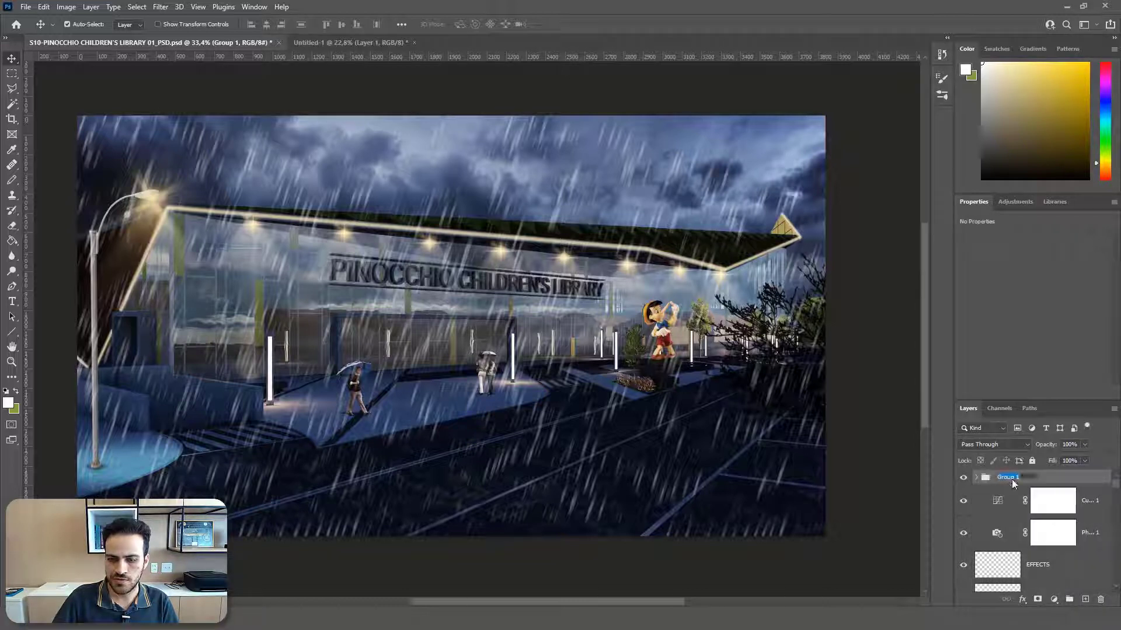
pyautogui.write('RAI')
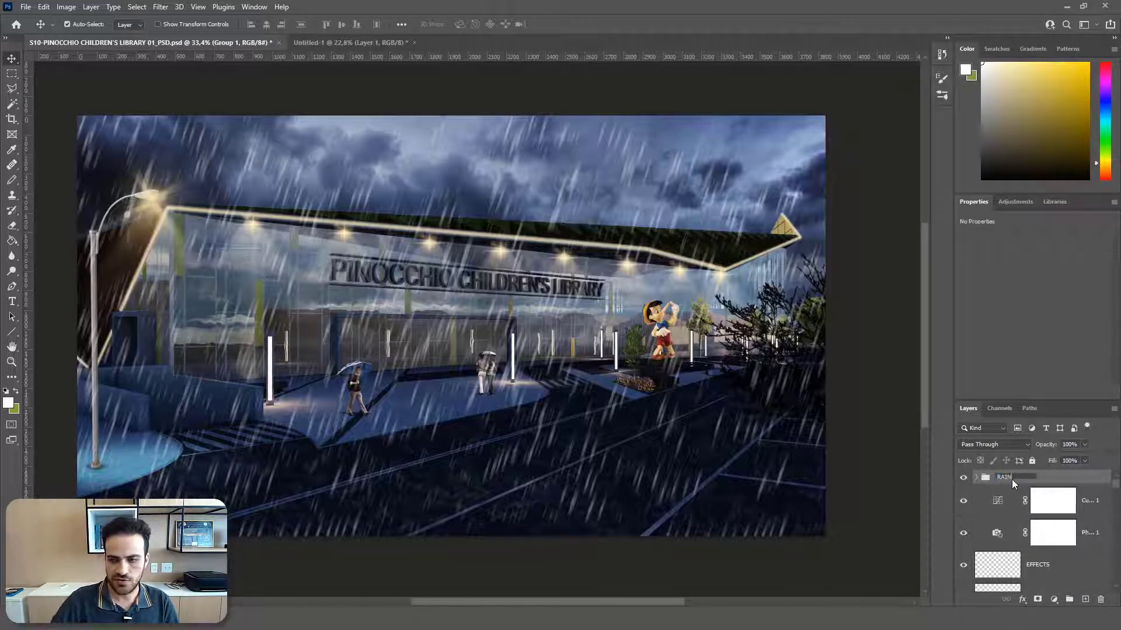
pyautogui.write('N')
pyautogui.press('Return')
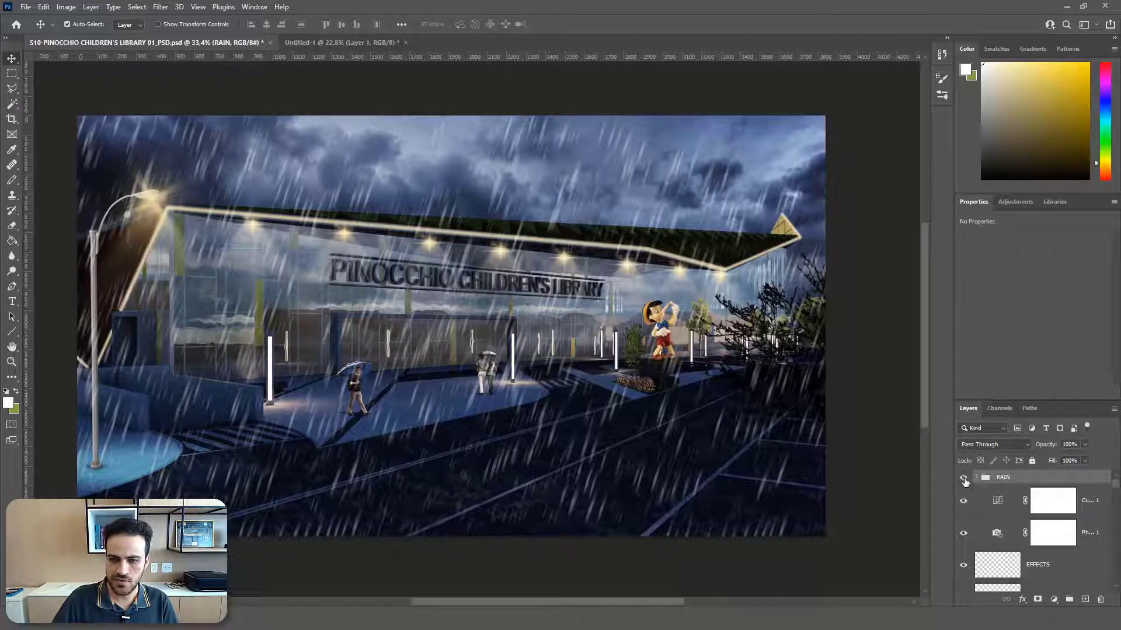
# Step: Toggle the RAIN group's visibility to compare the scene, set the group's opacity to 71%, and deselect it
pyautogui.click(963, 479)
pyautogui.click(963, 479)
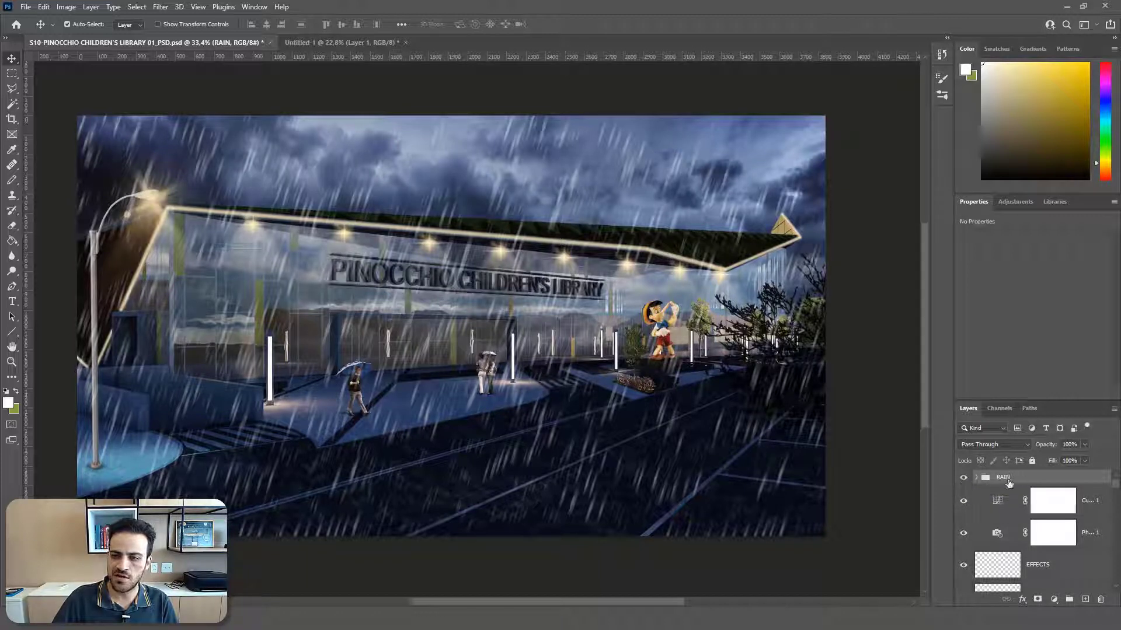
pyautogui.click(1083, 445)
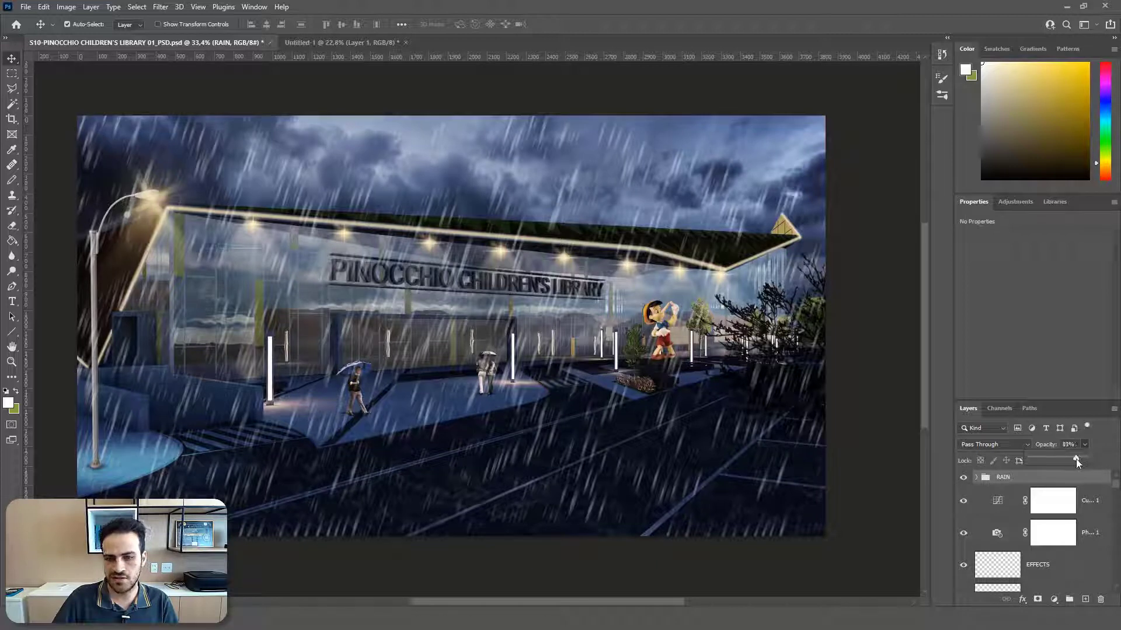
pyautogui.moveTo(1077, 462); pyautogui.dragTo(1073, 463)
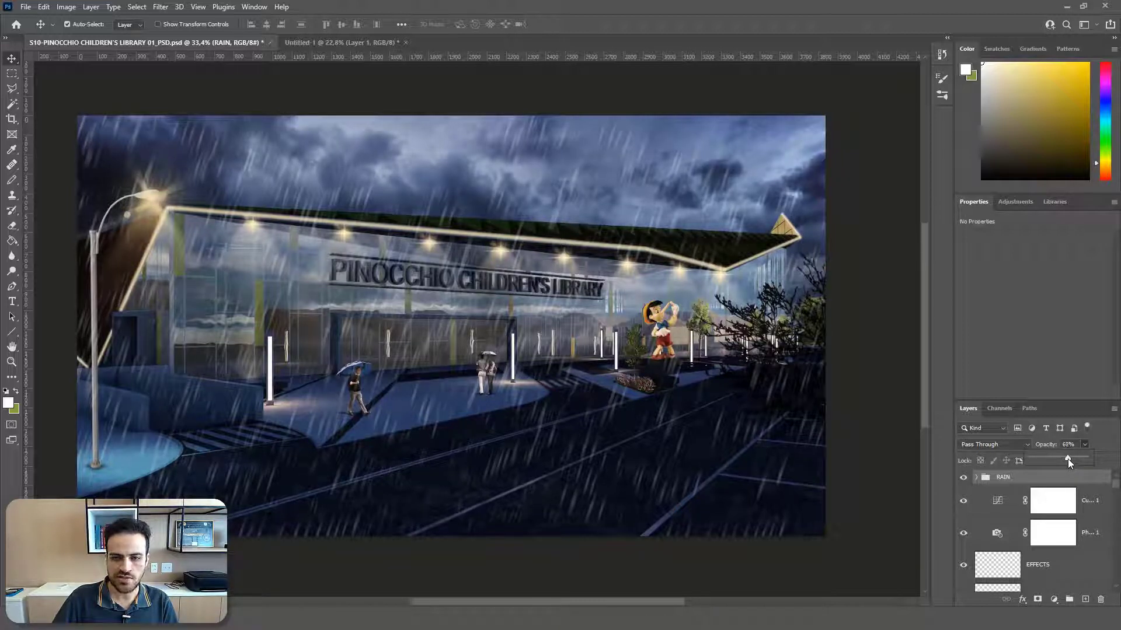
pyautogui.moveTo(1069, 459); pyautogui.dragTo(1069, 458)
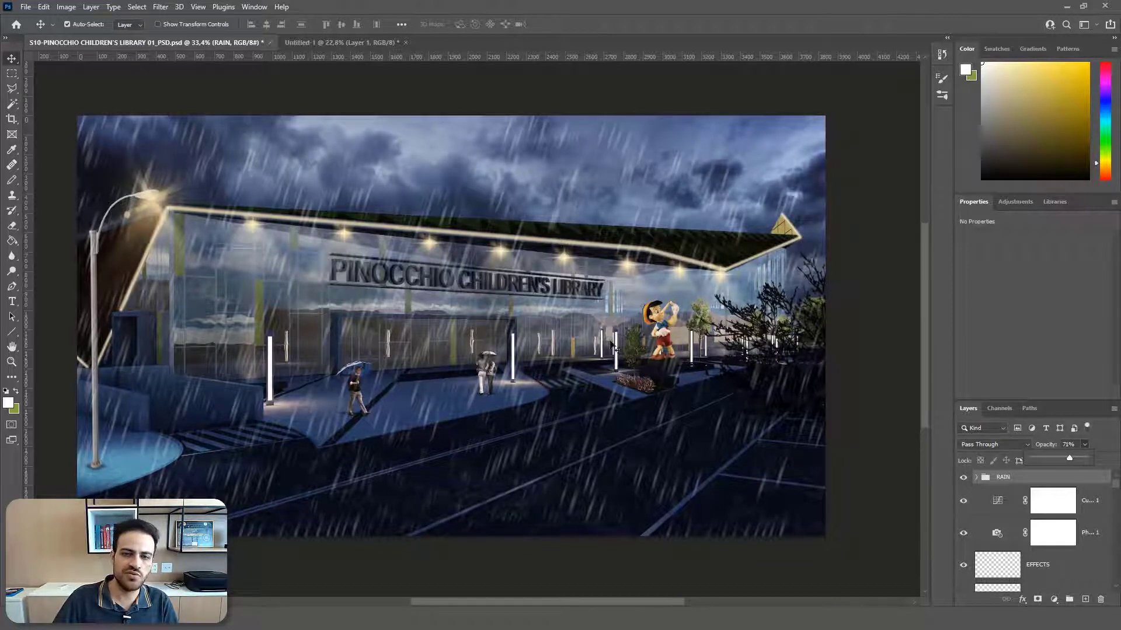
pyautogui.click(871, 366)
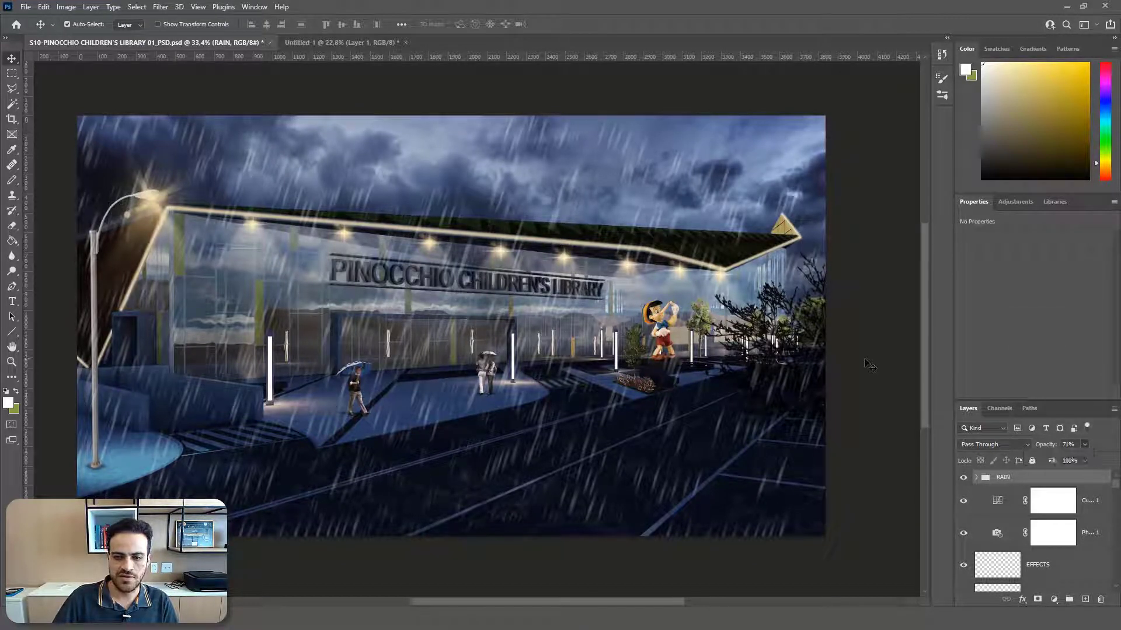
pyautogui.click(871, 366)
pyautogui.scroll(-3, 859, 358)
pyautogui.scroll(1, 675, 317)
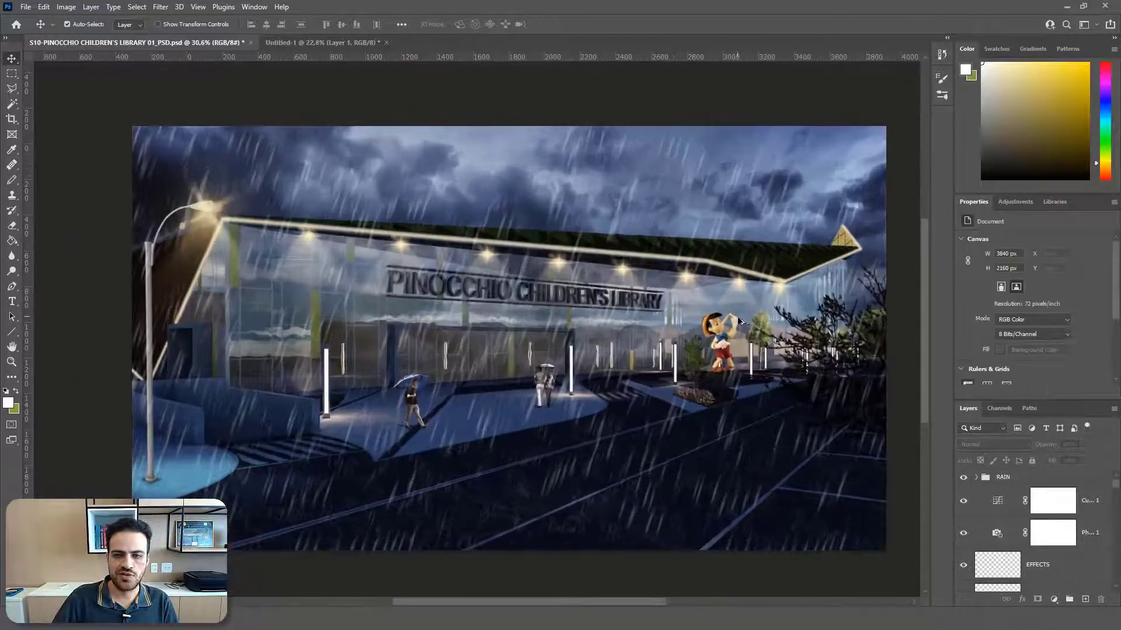
pyautogui.scroll(-1, 726, 268)
pyautogui.scroll(1, 817, 251)
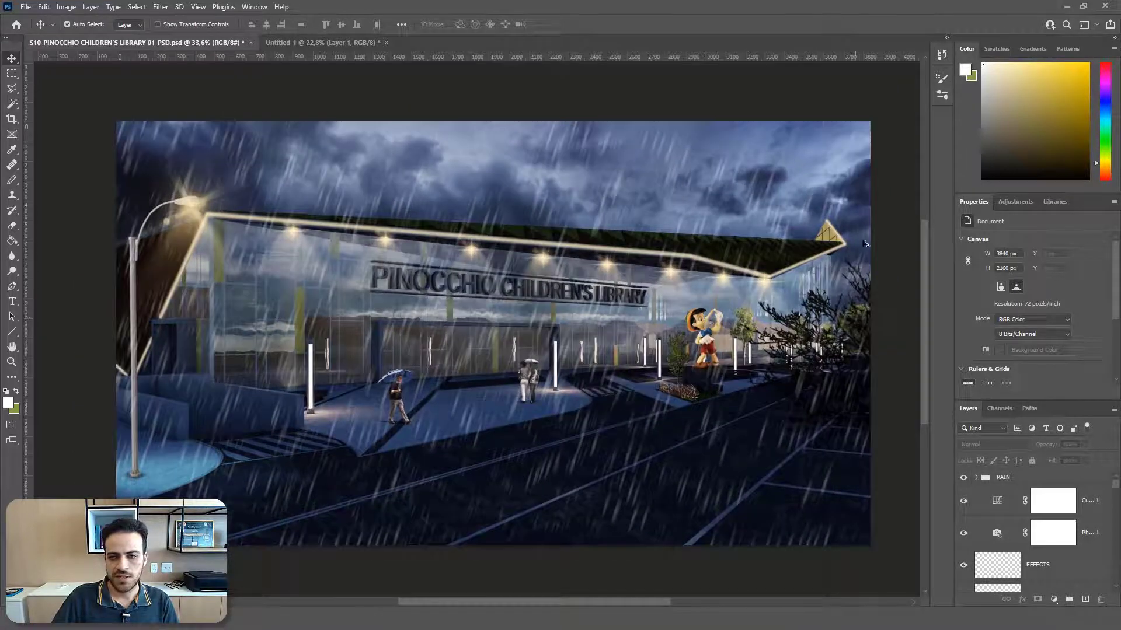